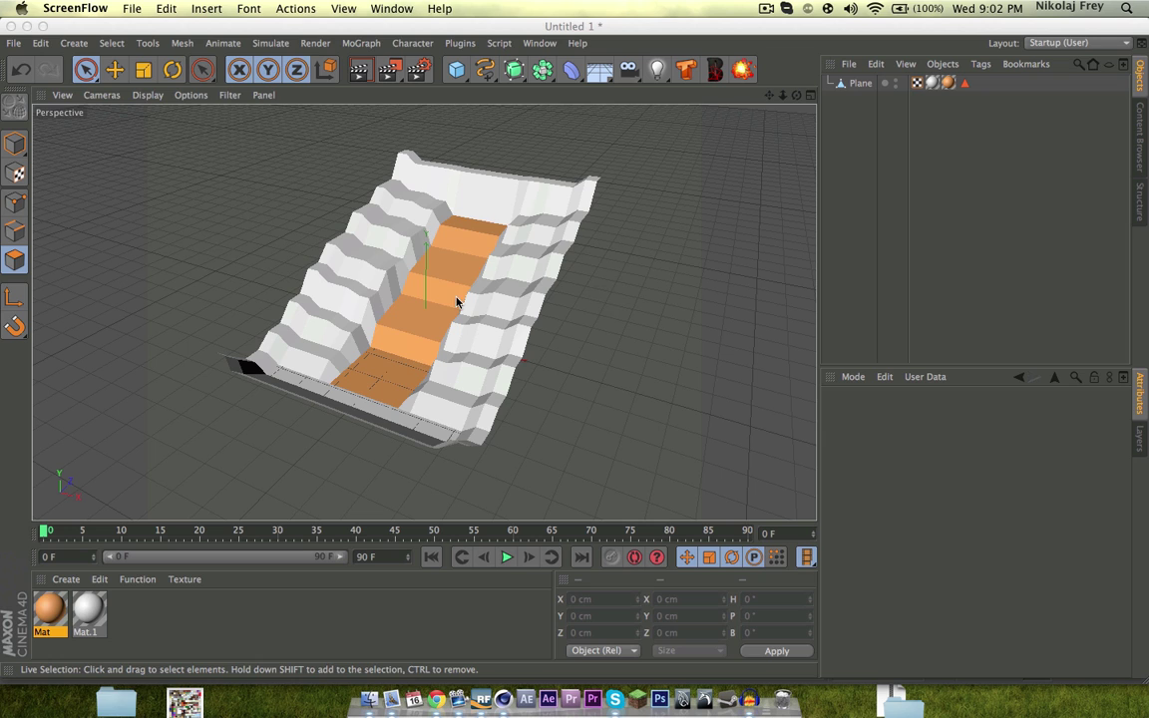
Open the RealFlow SD Exporter and add the Plane to the exported objects.
alt+drag(457, 301, 462, 272)
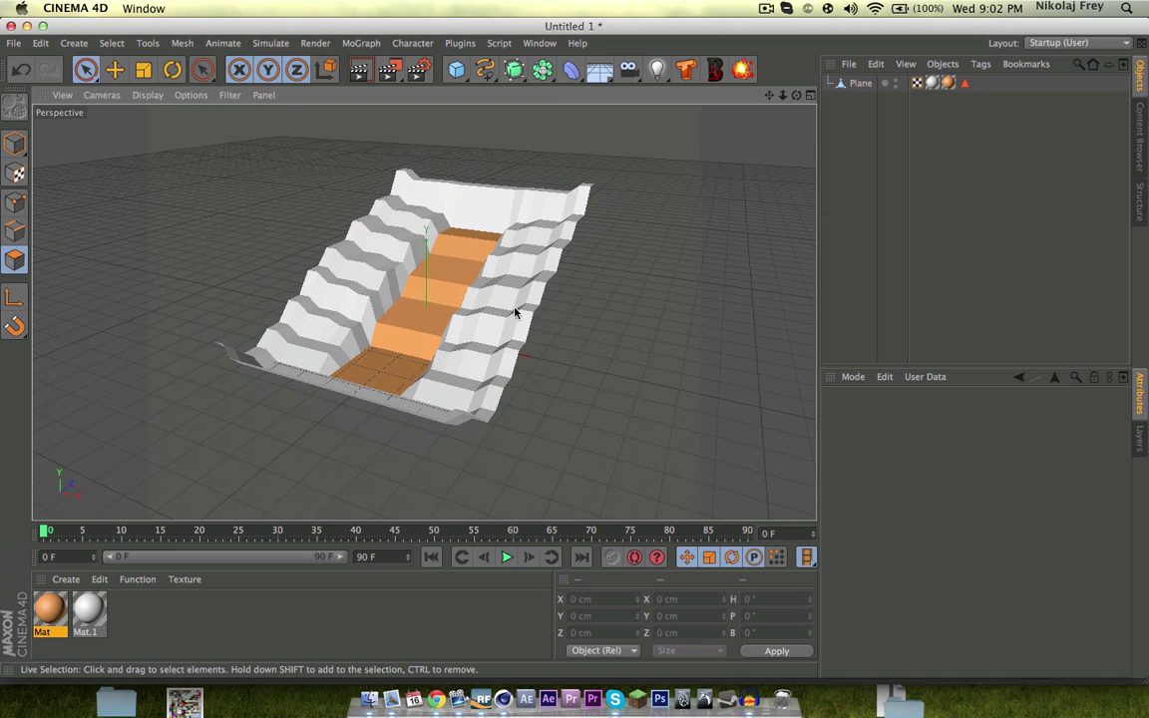
alt+drag(515, 312, 465, 354)
click(460, 43)
mouse_move(499, 43)
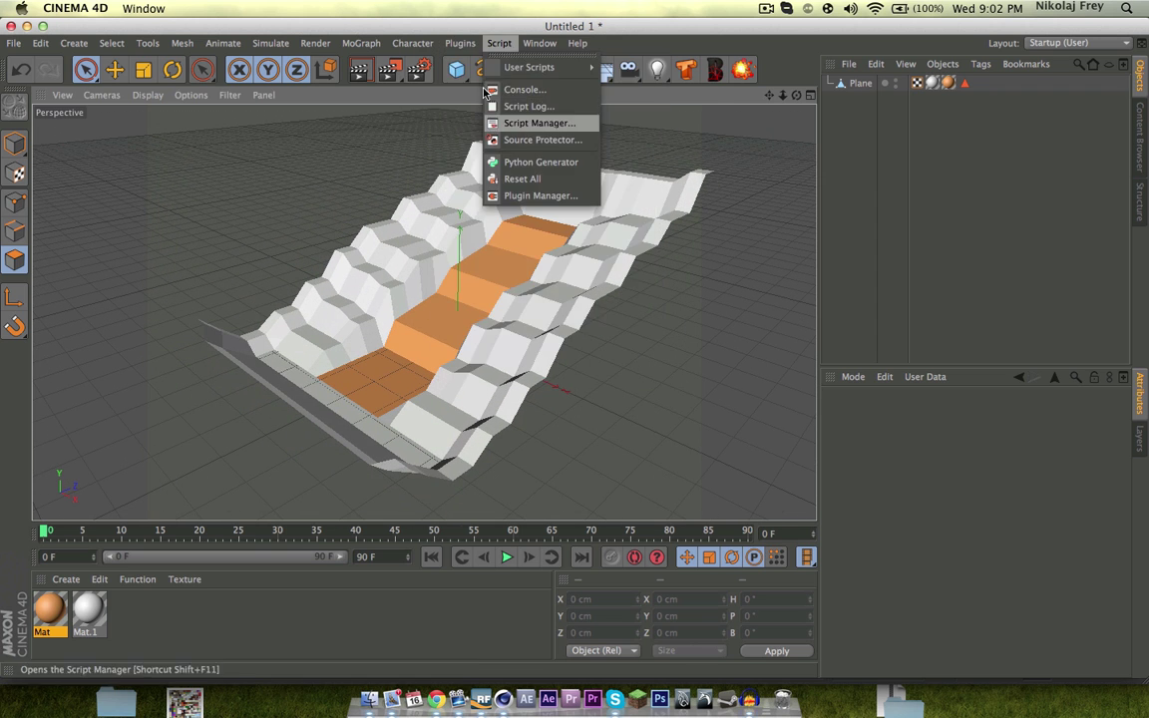
mouse_move(460, 43)
mouse_move(498, 140)
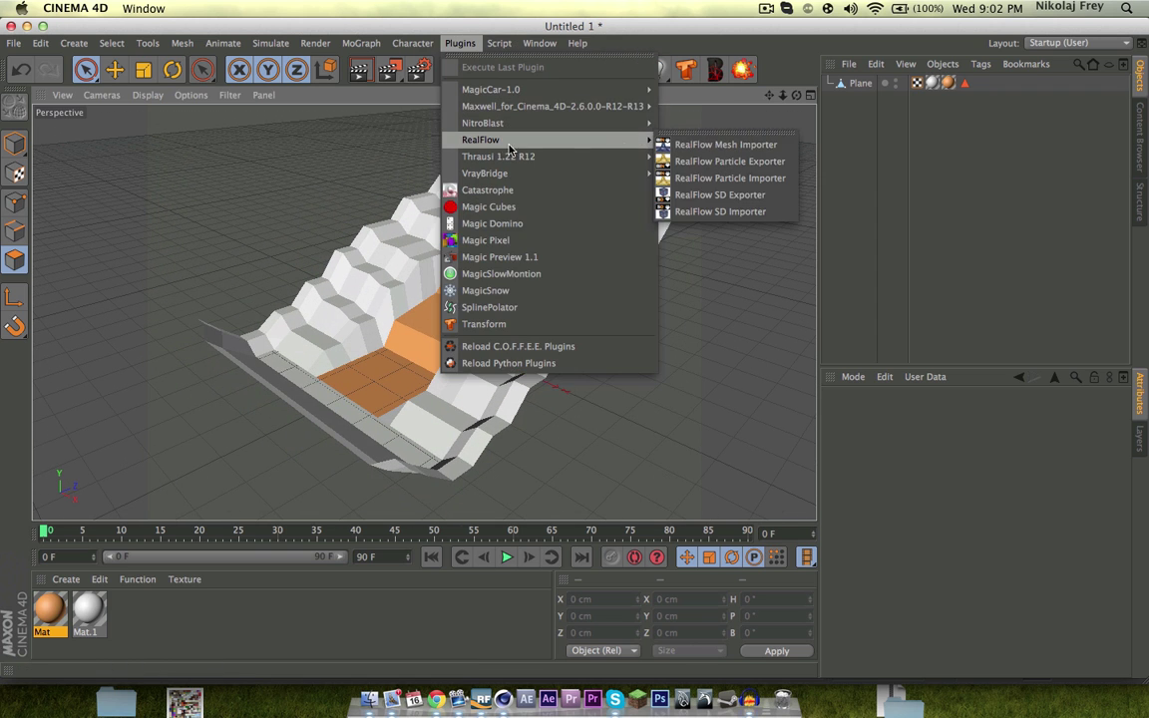
click(699, 194)
drag(674, 62, 377, 64)
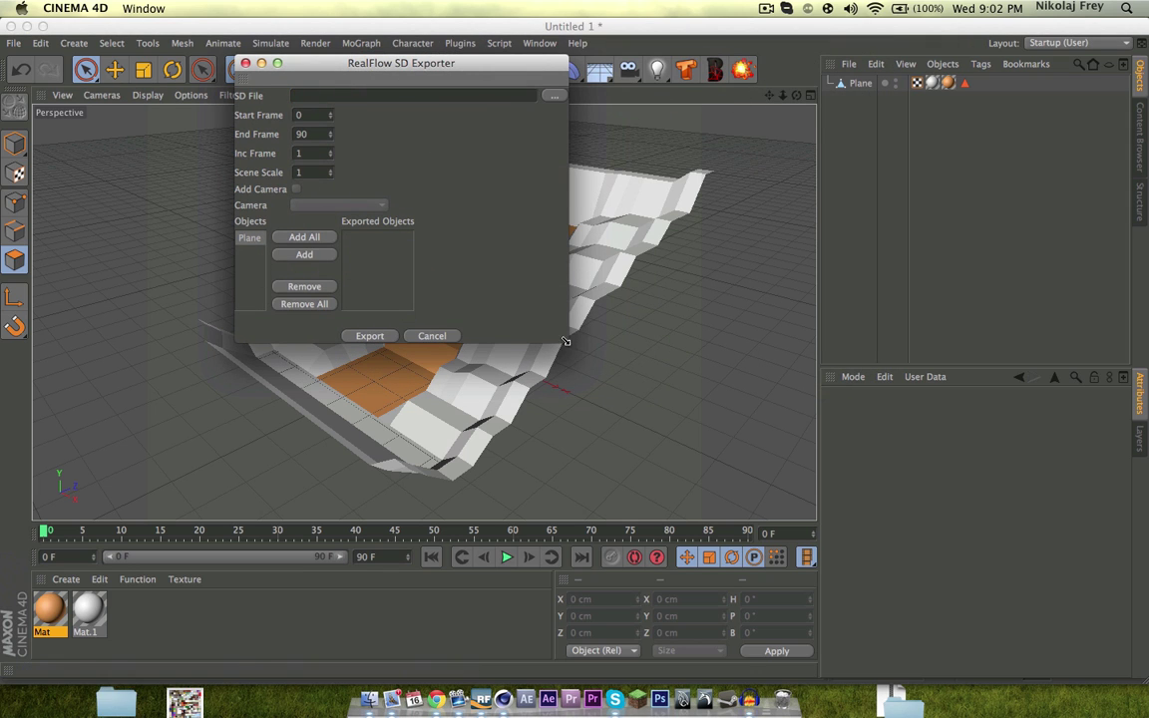
drag(565, 340, 745, 417)
click(467, 292)
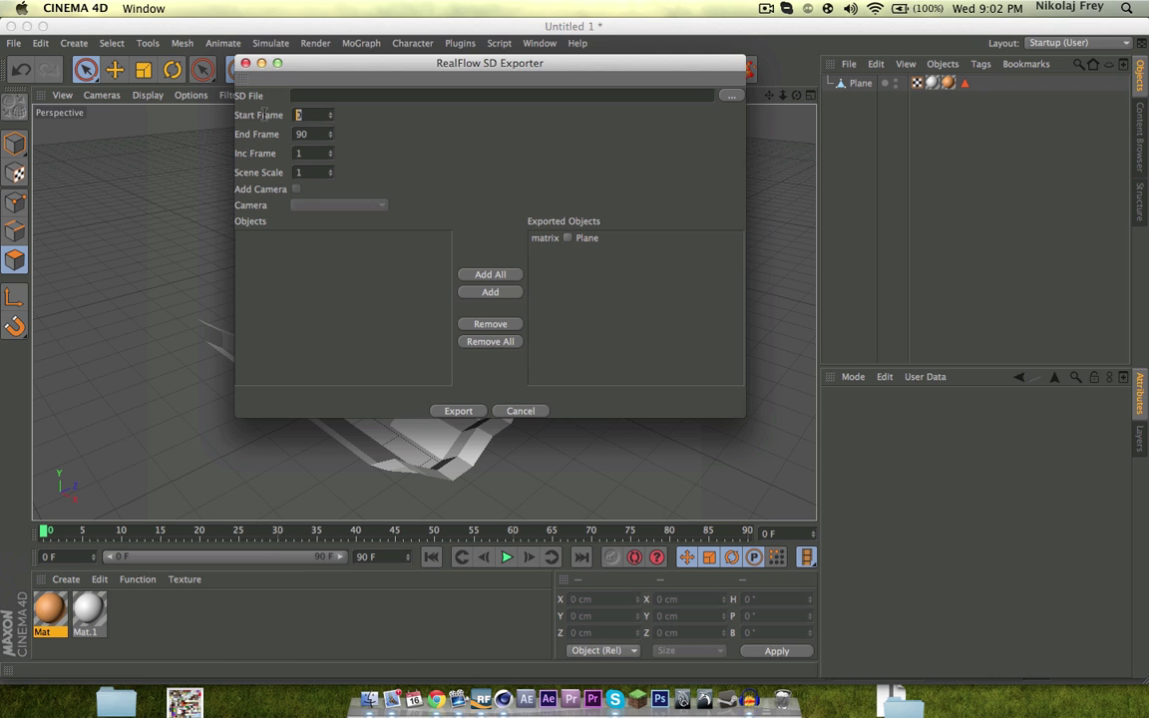
Set both the start frame and the end frame of the SD export to 0.
text(0)
key(Tab)
text(0)
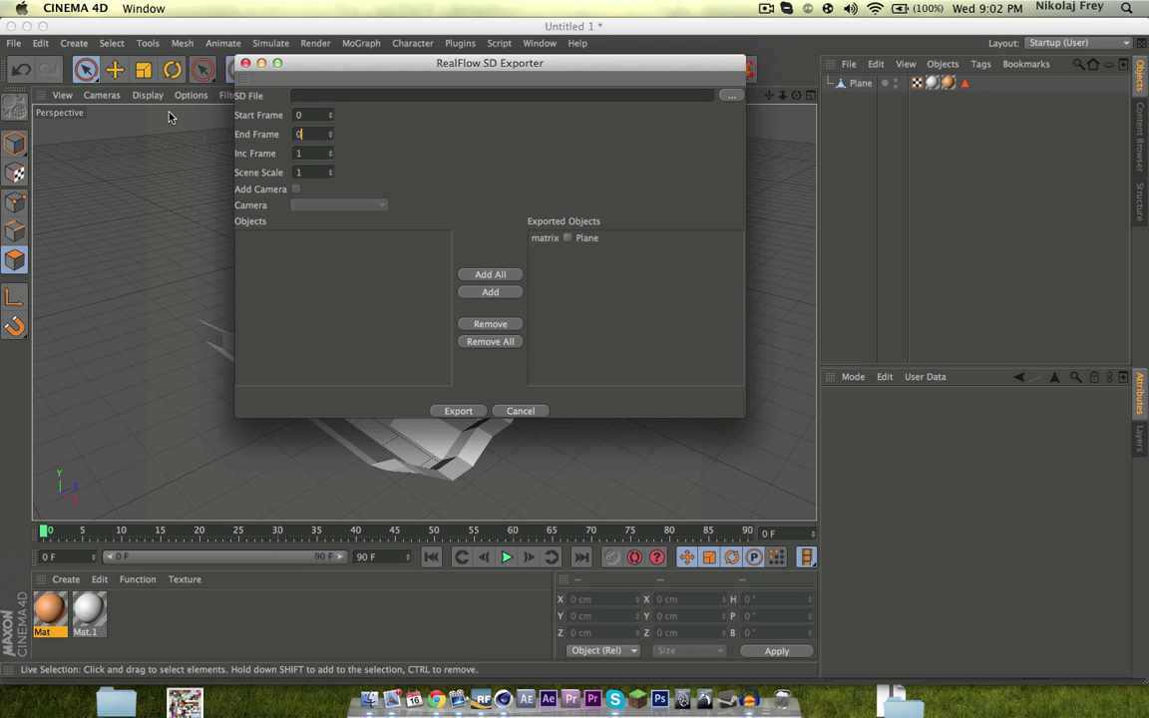
Name the SD file sd on the Desktop and export the Plane to it.
click(729, 97)
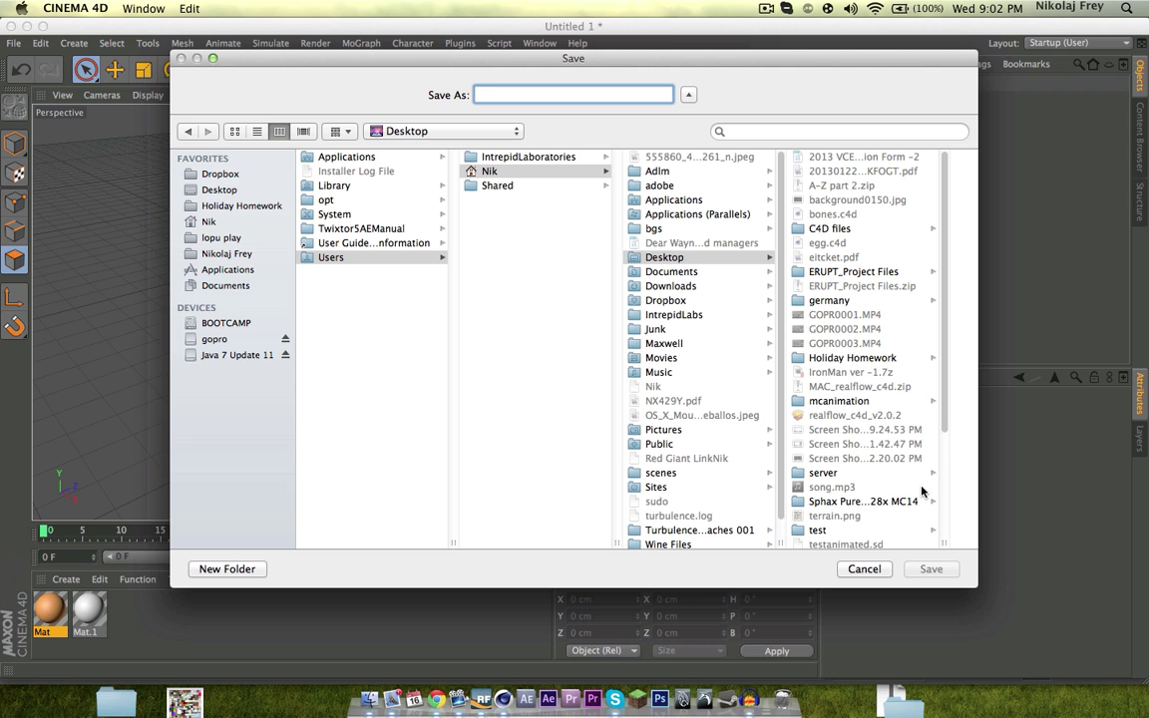
text(sd)
key(Return)
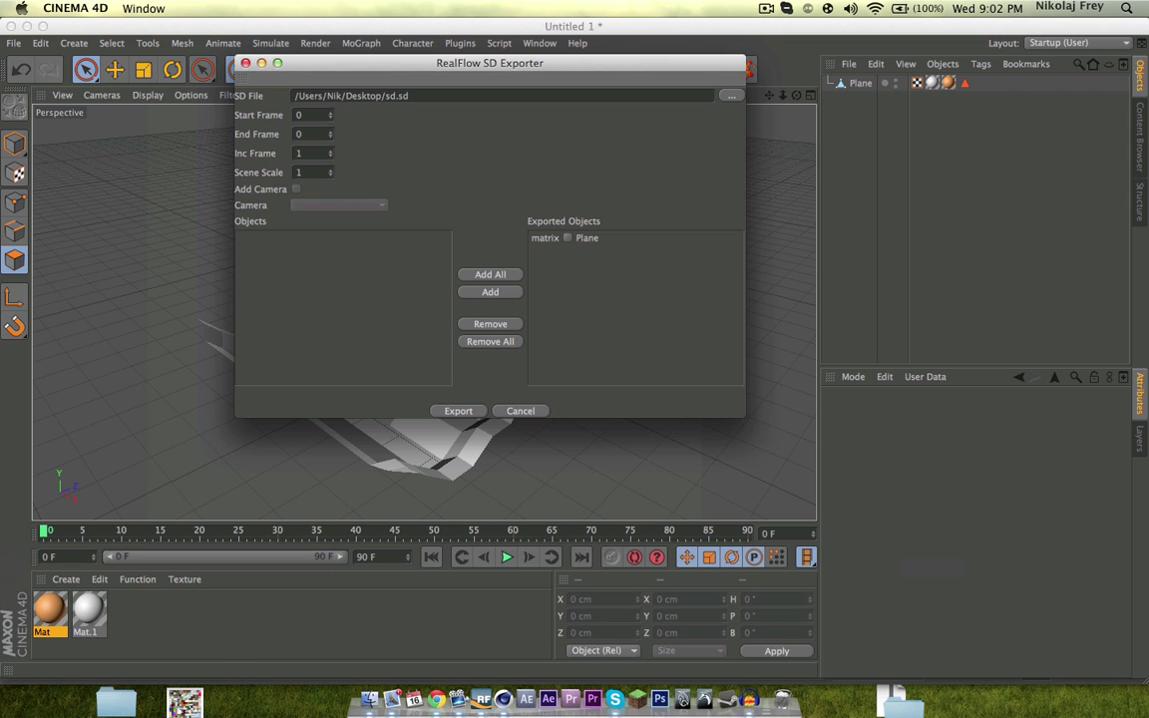
click(472, 407)
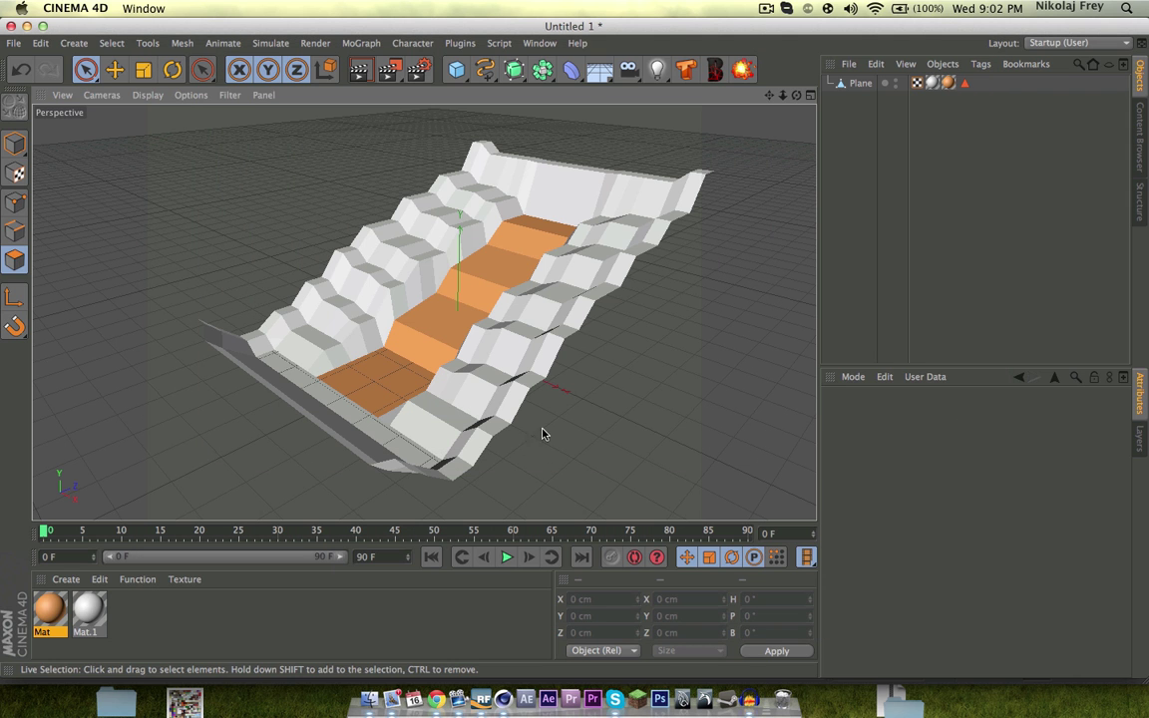
Switch to RealFlow and import the object file sd.sd from the Desktop.
click(482, 700)
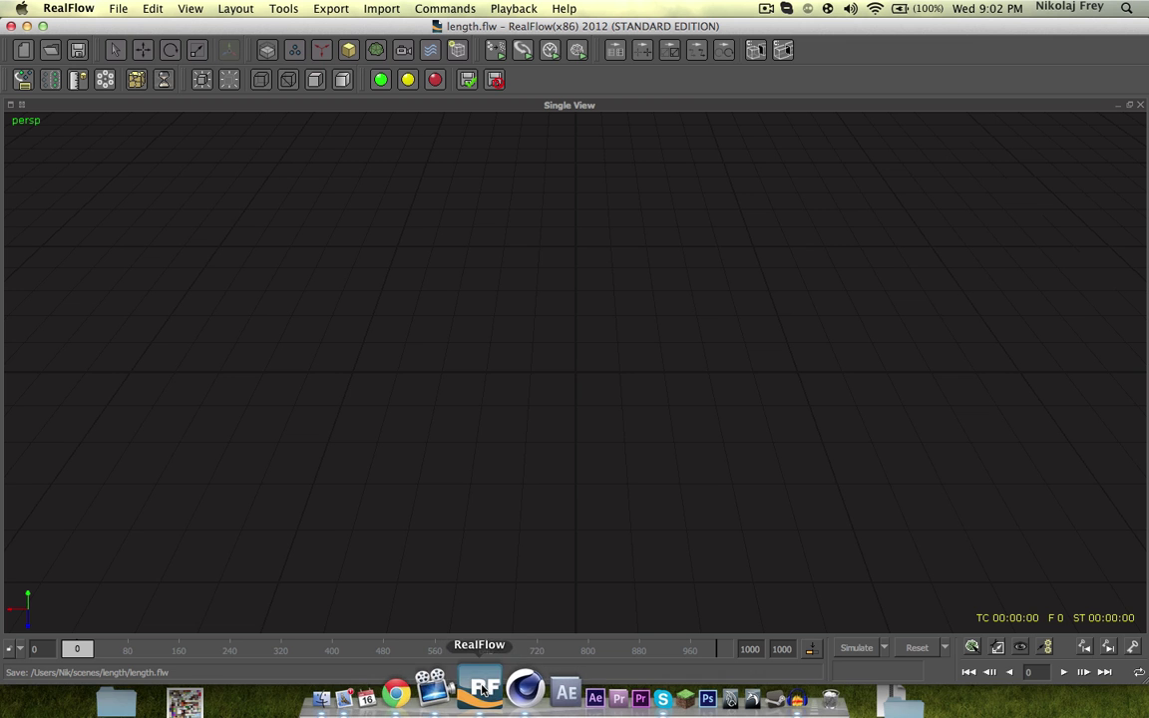
click(370, 9)
click(389, 28)
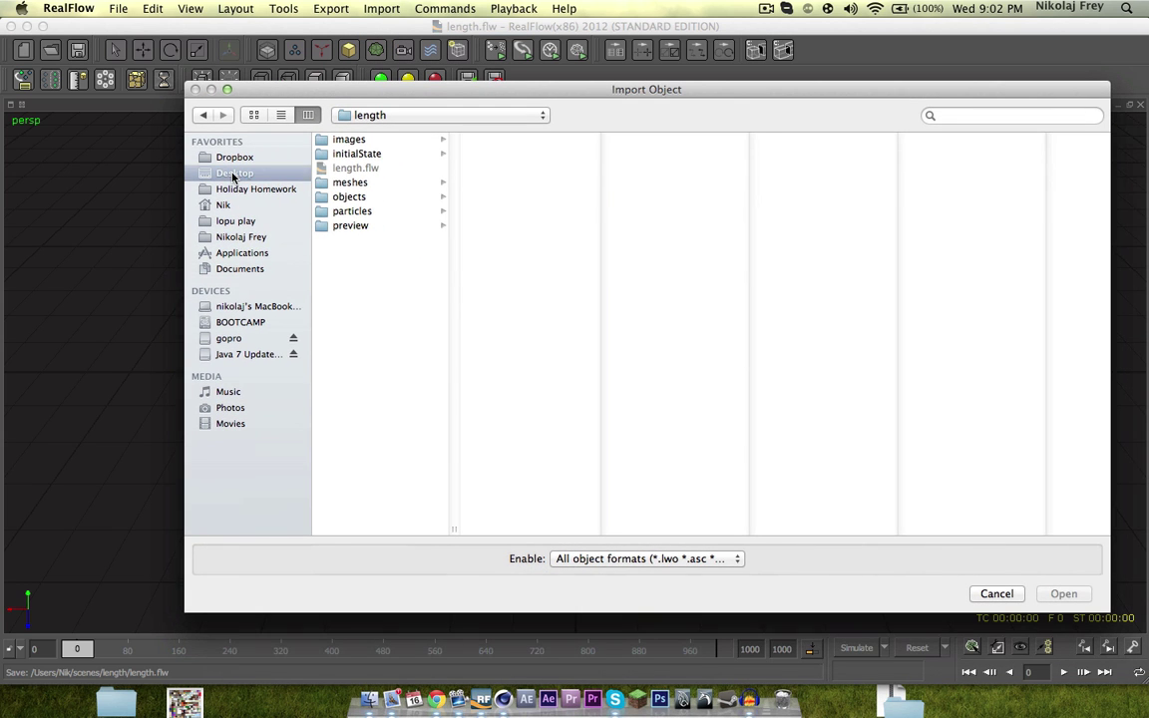
click(232, 173)
scroll(359, 414, down, 5)
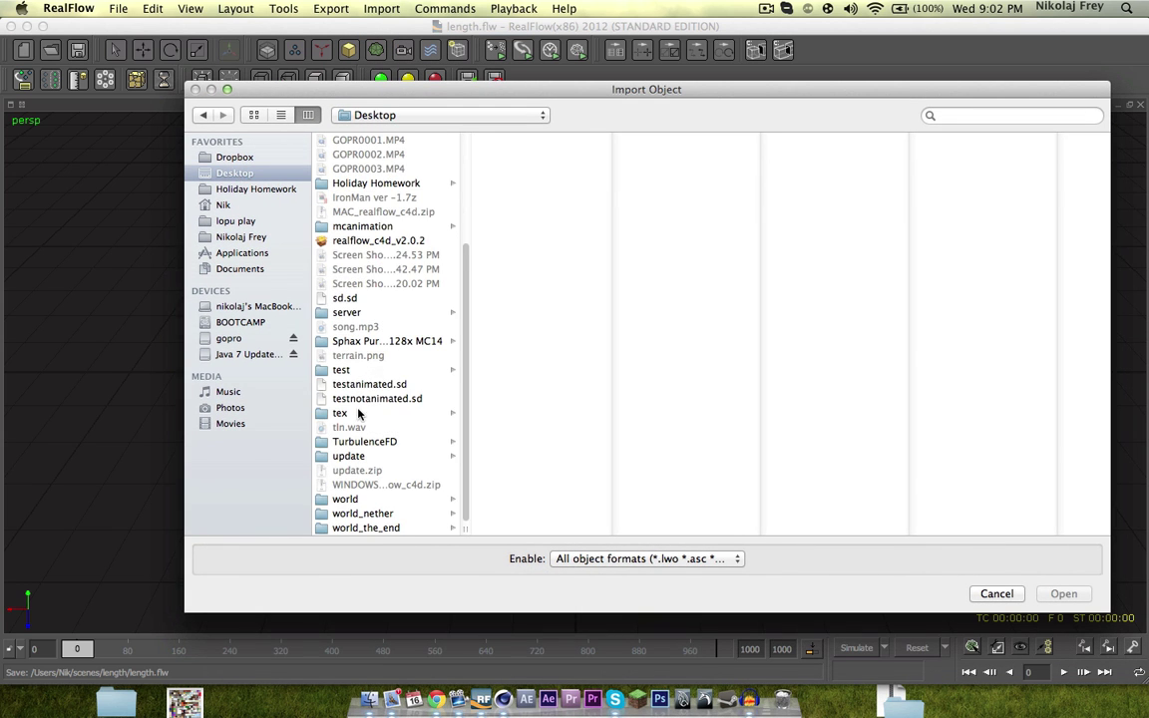
click(347, 298)
click(1061, 594)
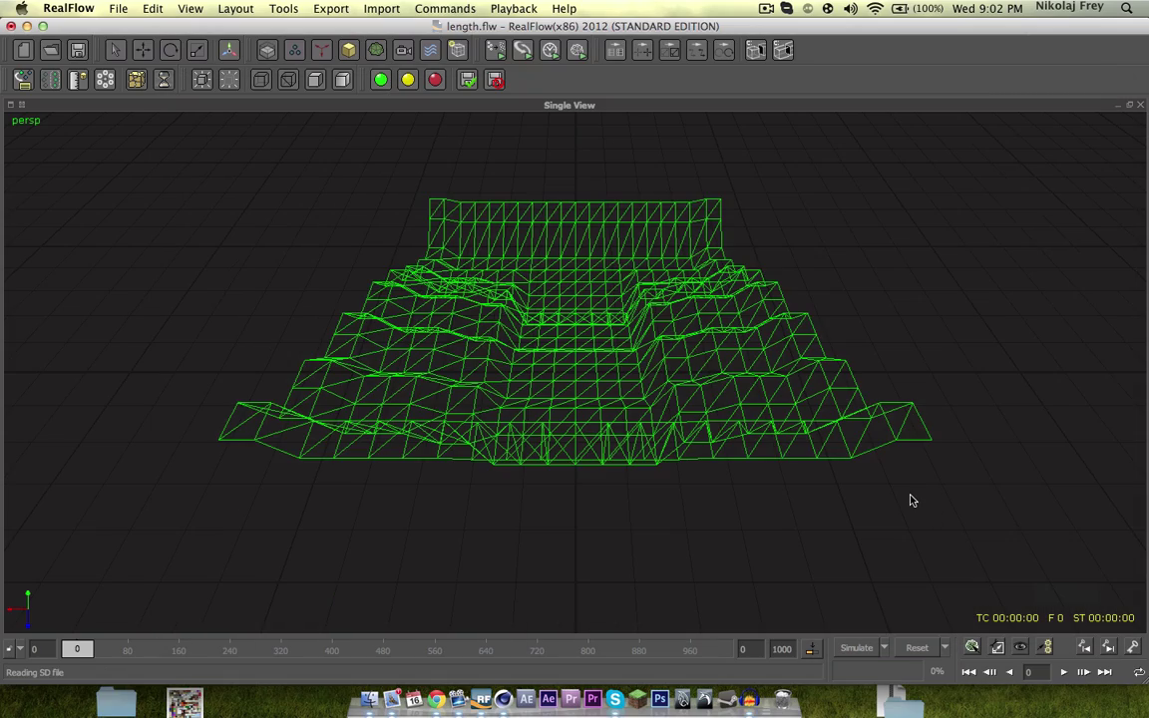
Apply the custom layout named default, spelled in lower case.
mouse_move(688, 434)
alt+mouse_down()
mouse_move(715, 291)
mouse_move(661, 344)
mouse_move(663, 320)
alt+mouse_up()
alt+drag(546, 346, 477, 249)
click(235, 8)
mouse_move(283, 75)
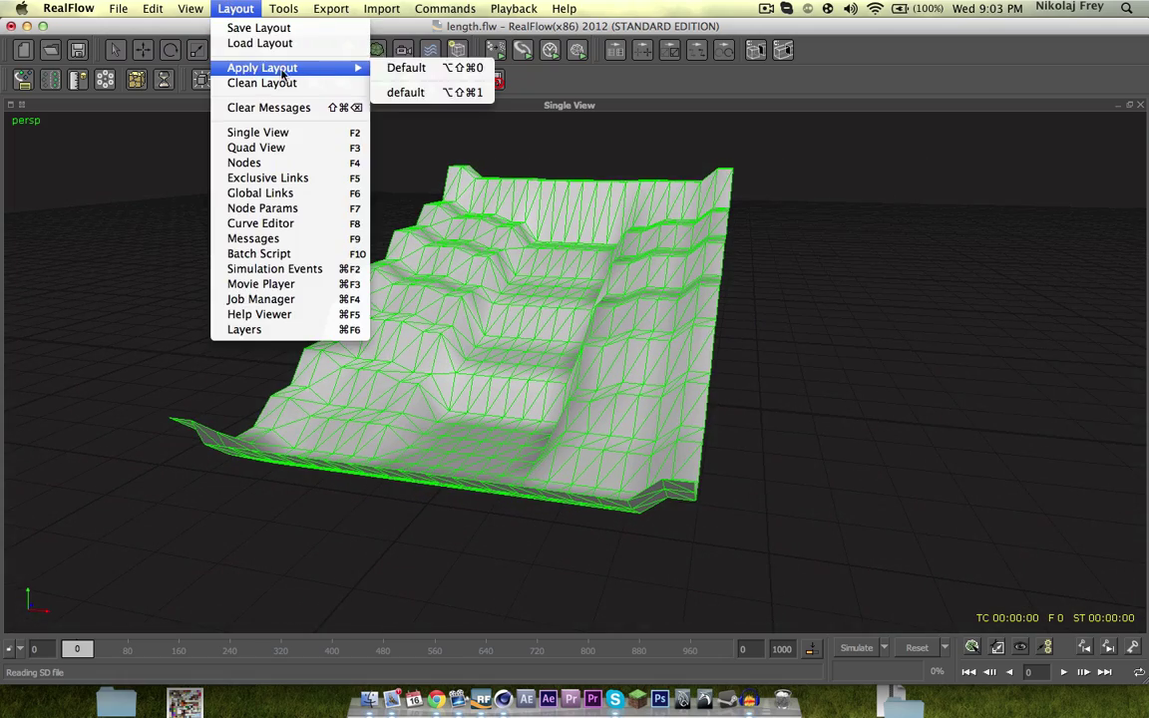
click(431, 91)
Deselect the terrain plane and add a Square particle emitter to the scene.
alt+drag(419, 200, 474, 306)
click(380, 282)
alt+drag(380, 282, 252, 100)
click(295, 52)
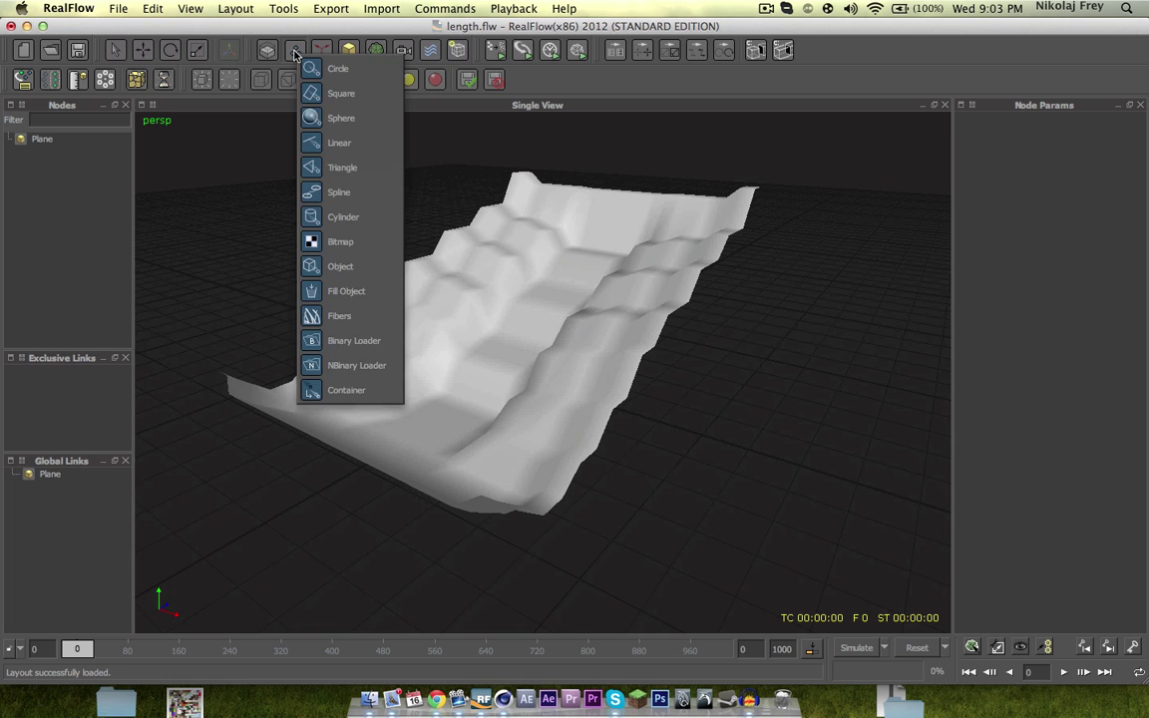
click(336, 88)
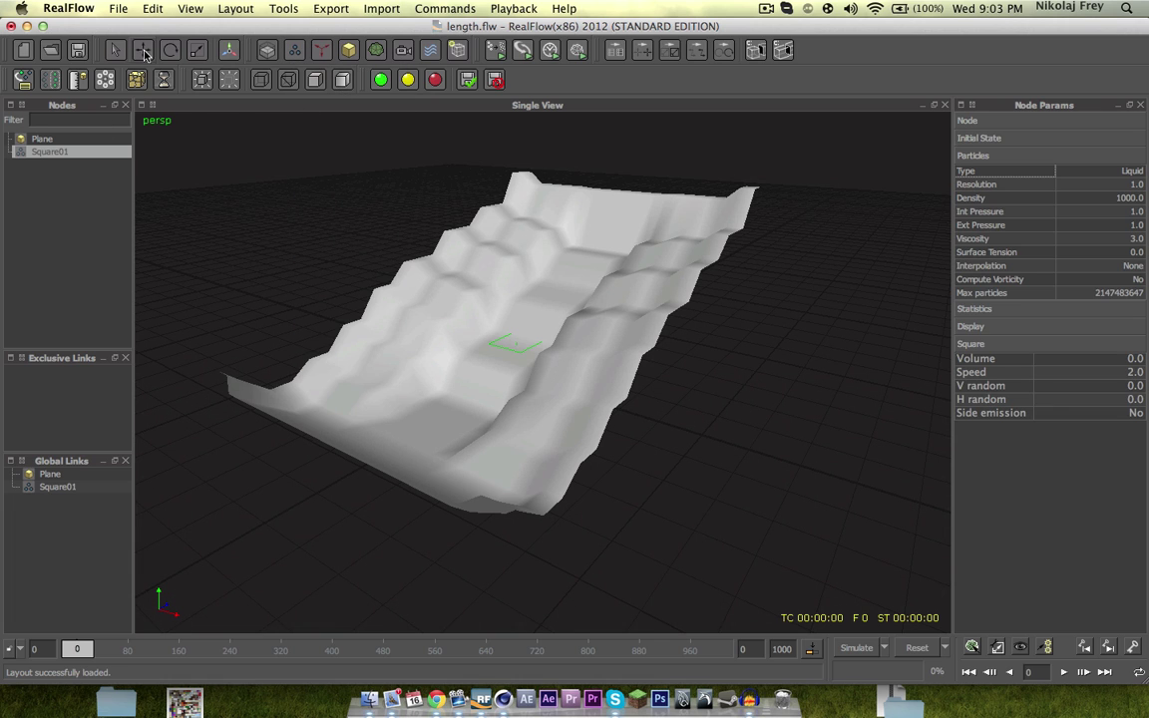
Raise the square emitter above the terrain and scale it down along Z into a narrow strip.
click(143, 50)
drag(513, 262, 509, 124)
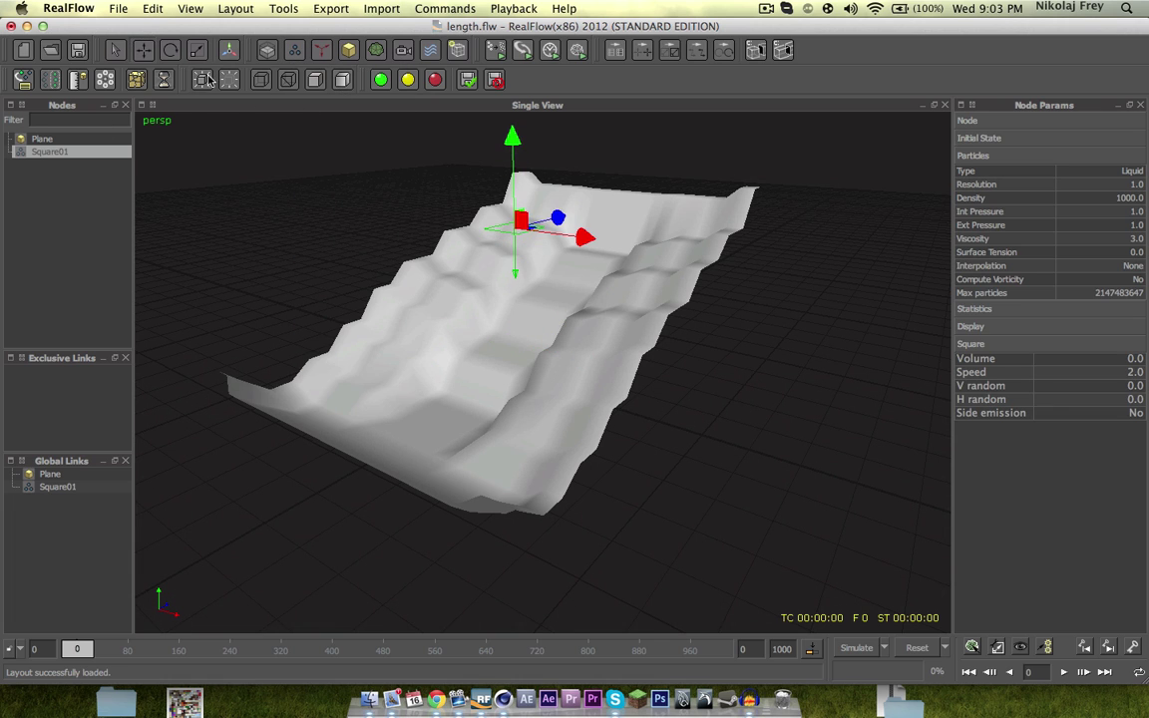
click(198, 52)
drag(558, 218, 454, 282)
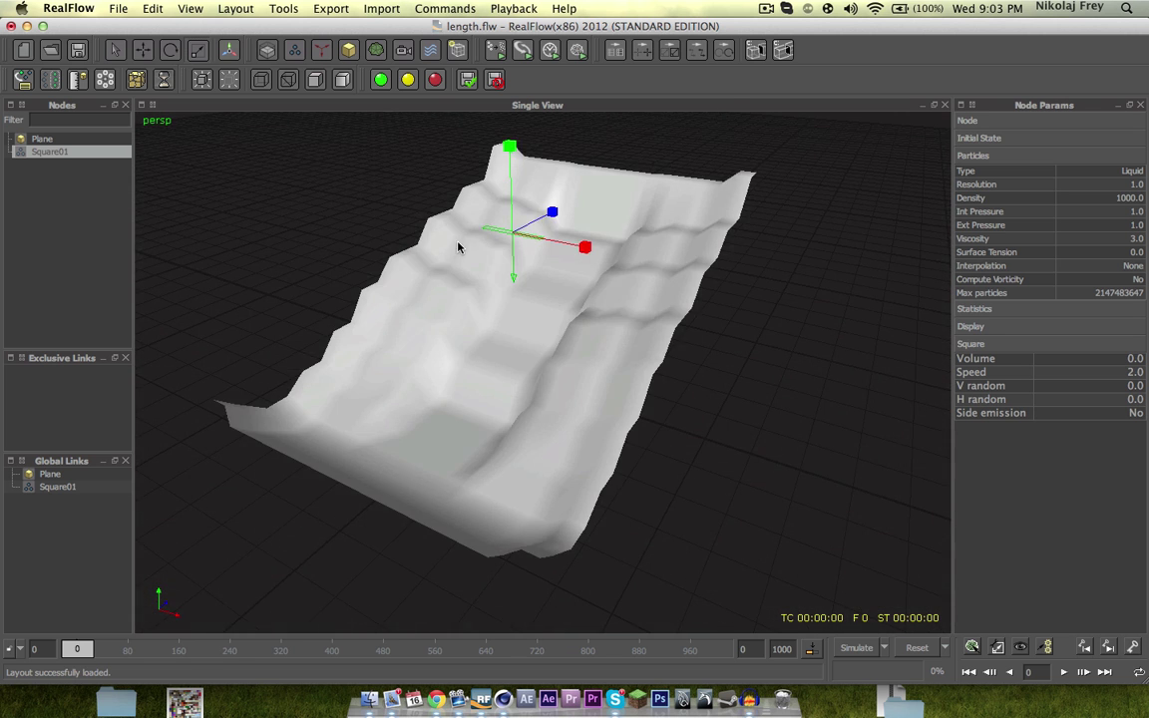
Move the square emitter along Z in the top view to the channel's upper end, near the back wall.
key(1)
click(141, 47)
scroll(497, 304, down, 3)
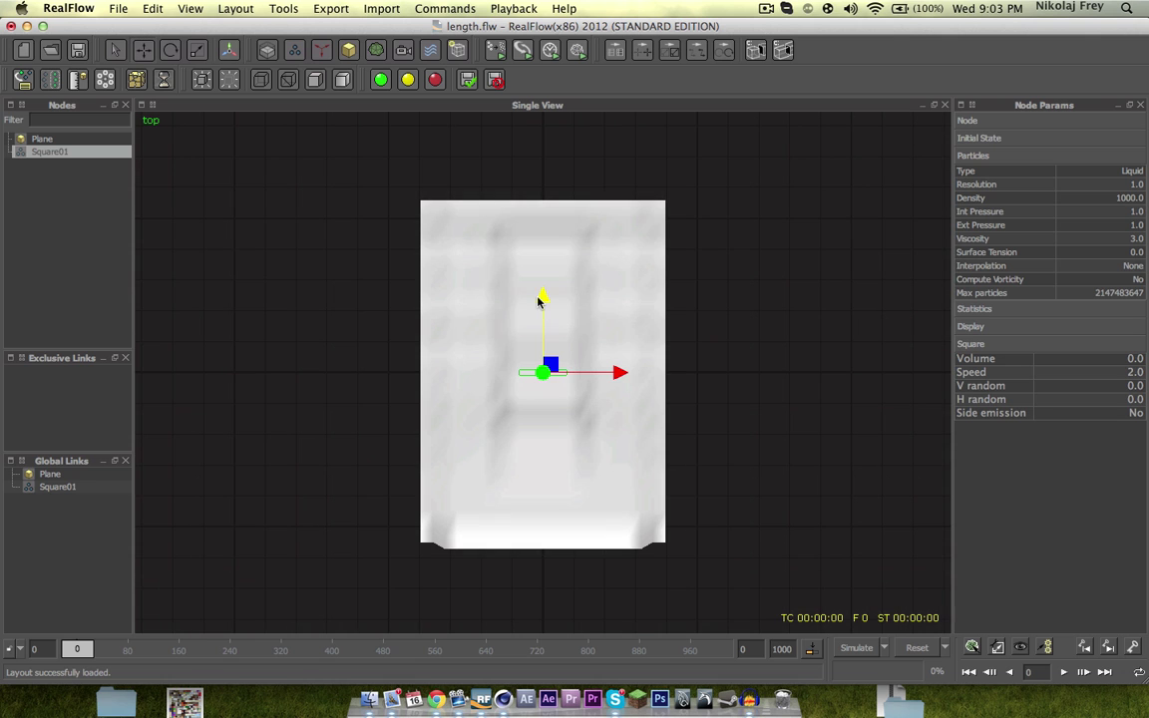
drag(539, 300, 543, 178)
Lower the square emitter slightly at the upper end of the slope and tilt it slightly about the X axis.
key(2)
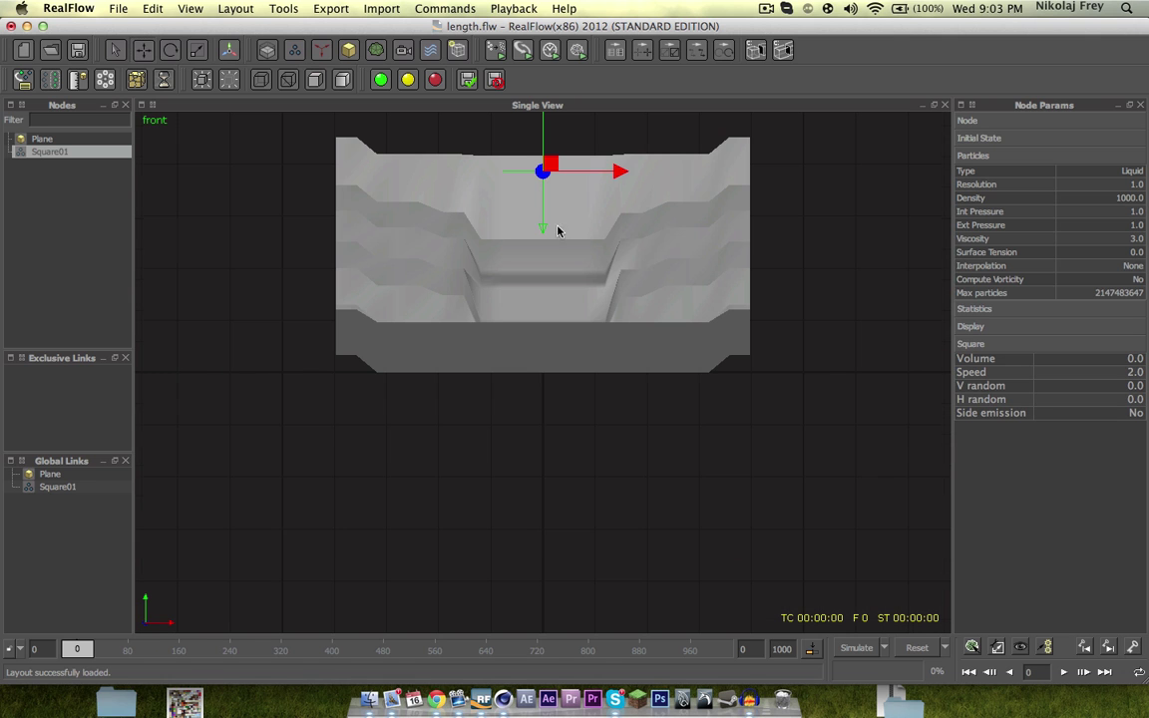
key(3)
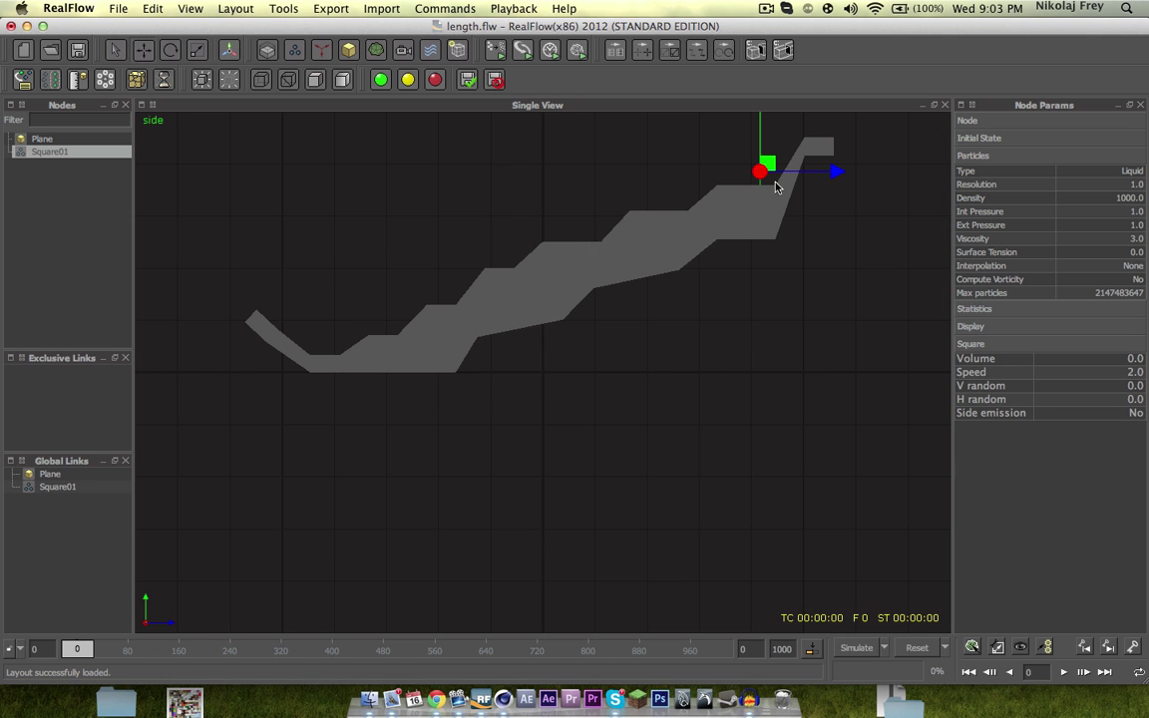
key(4)
alt+drag(761, 246, 603, 354)
scroll(700, 297, up, 5)
alt+middle_drag(700, 297, 441, 434)
scroll(618, 346, down, 4)
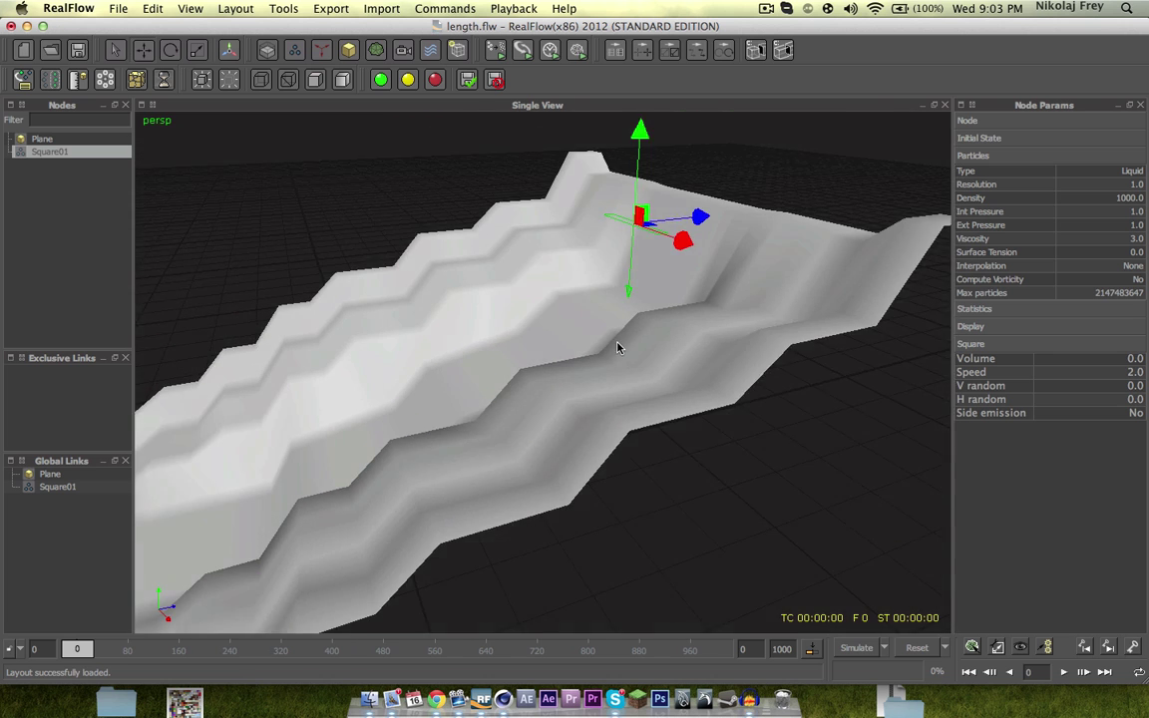
alt+middle_drag(618, 346, 548, 376)
drag(583, 167, 585, 190)
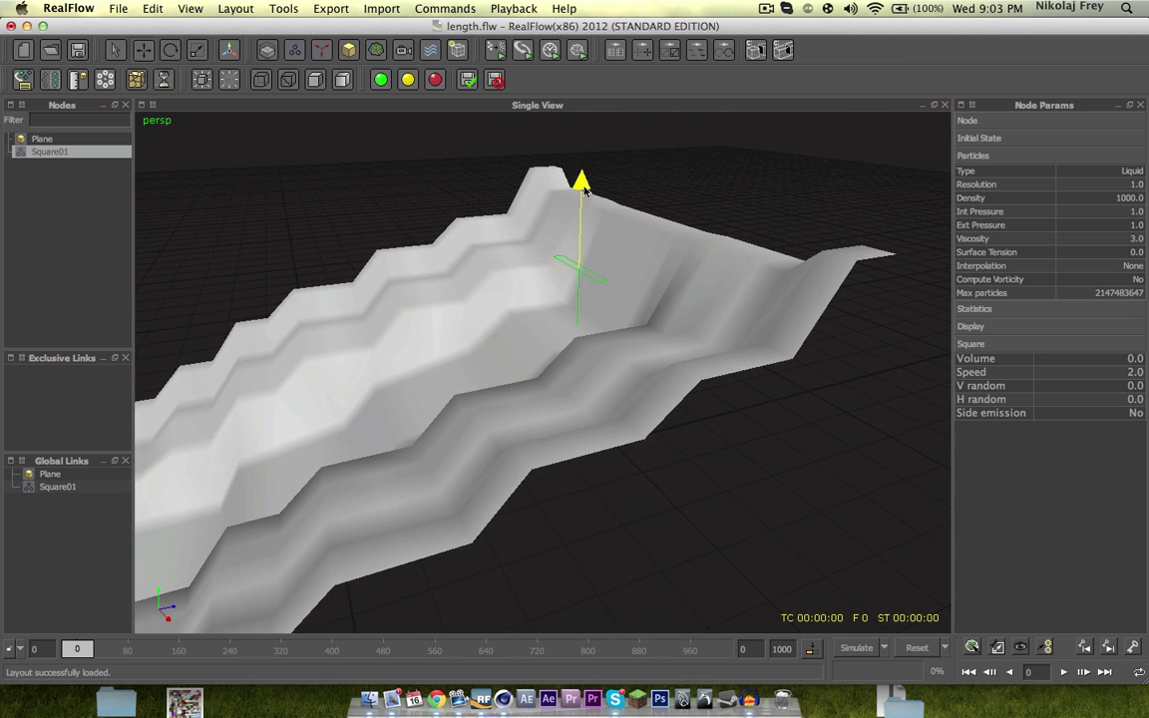
click(172, 50)
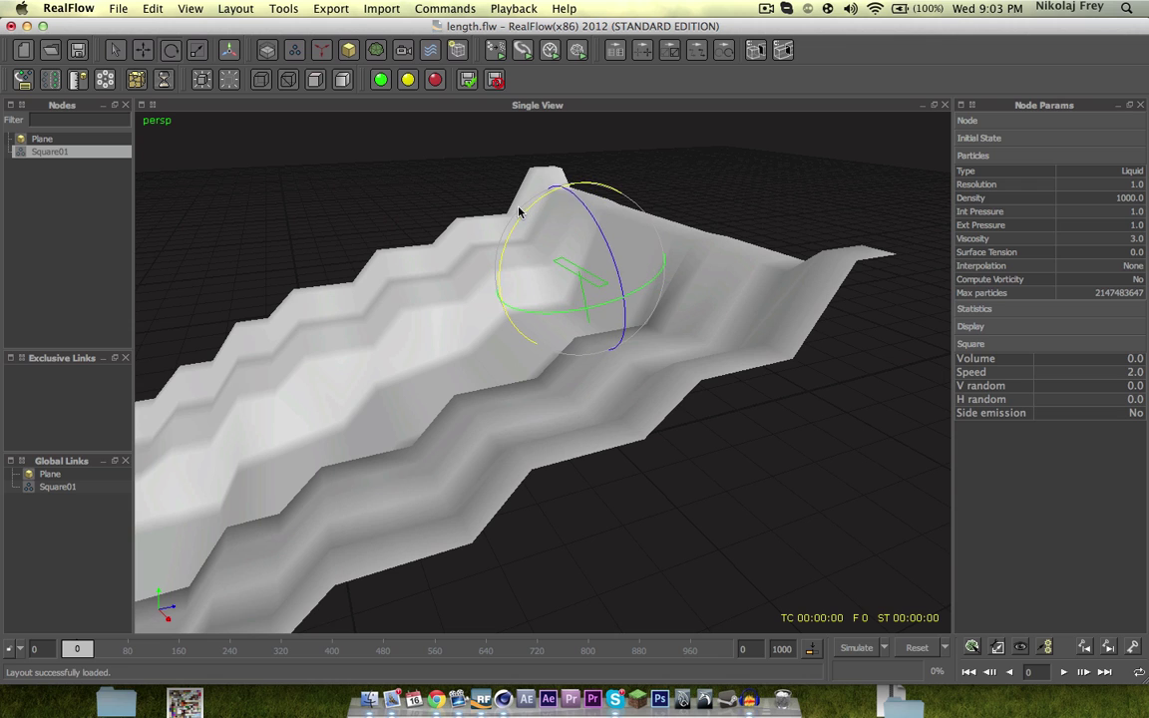
Set the square emitter's speed to 10.
double_click(1132, 375)
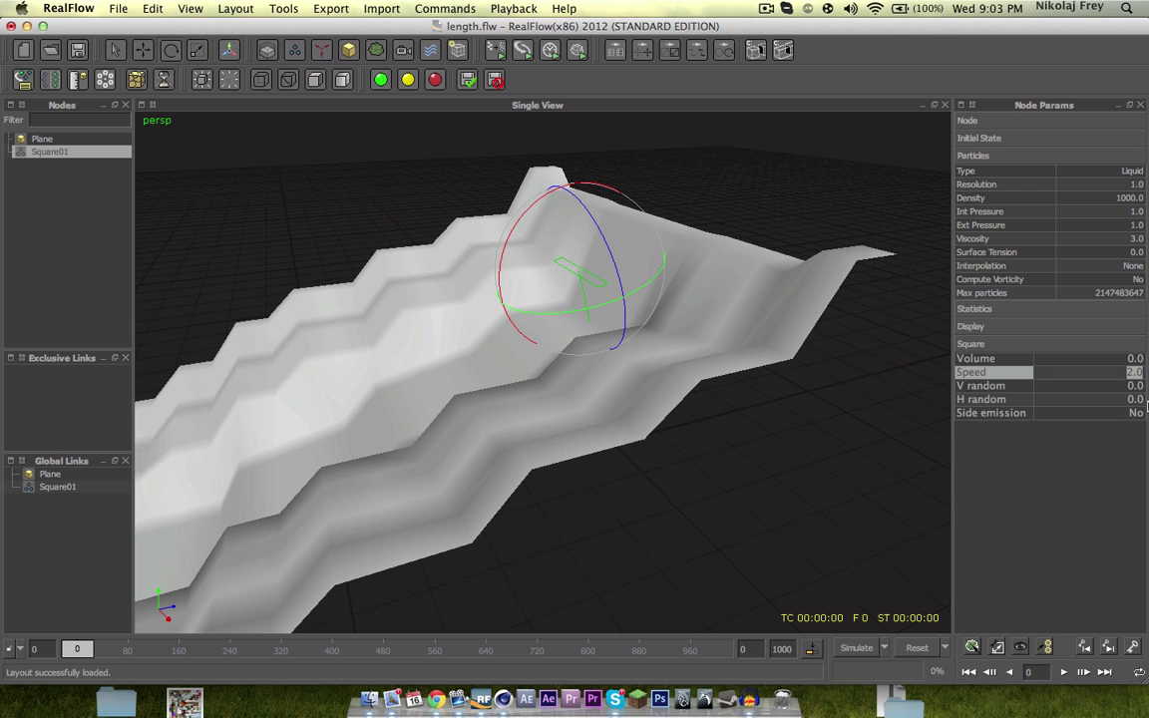
text(10)
key(Return)
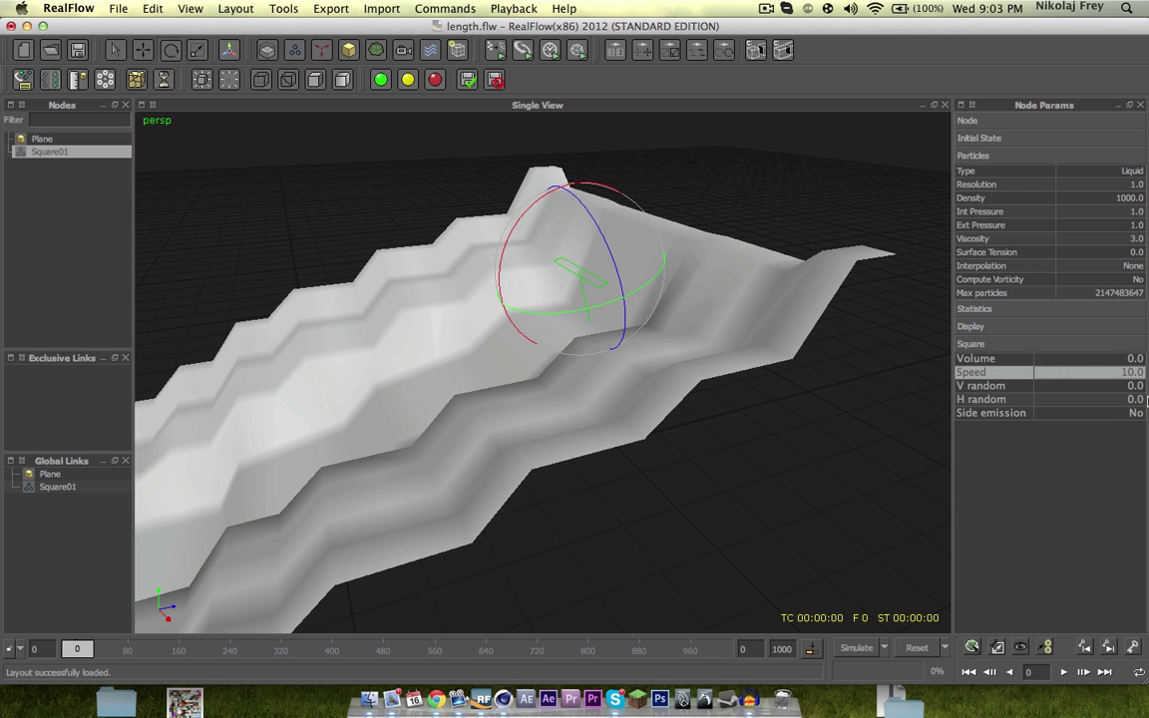
Set the emitter's particle resolution to 5 and its surface tension to 12.
double_click(1137, 185)
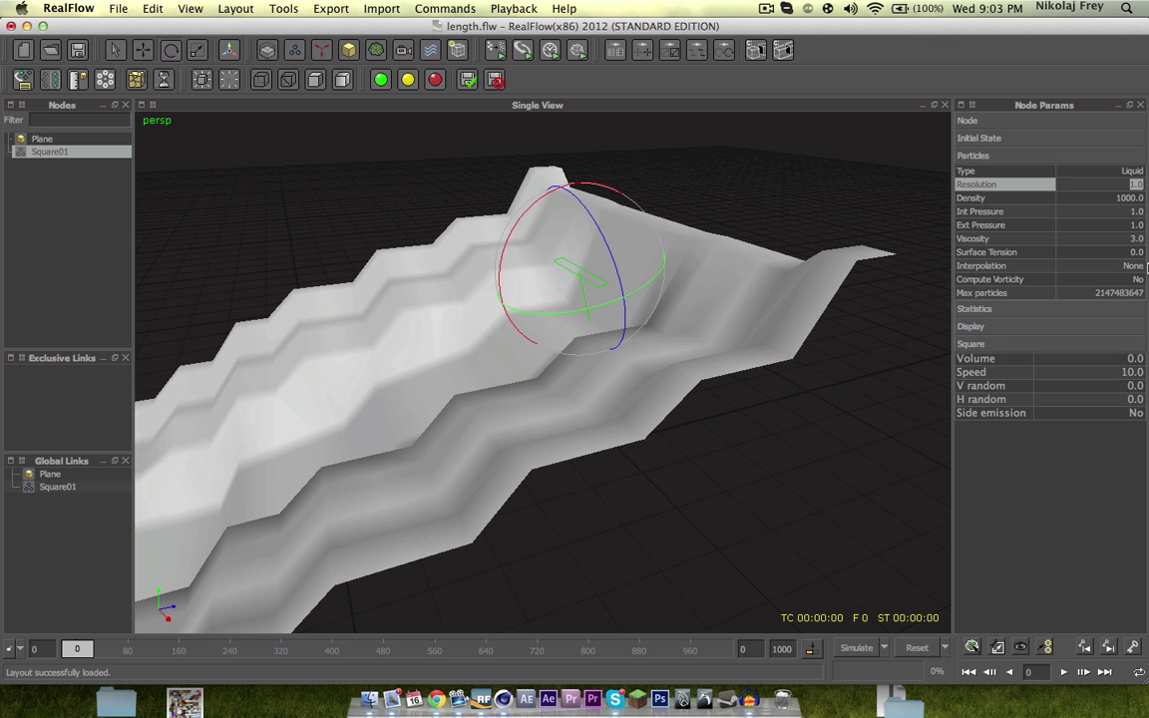
key(Tab)
key(Tab)
key(Tab)
key(Tab)
key(Tab)
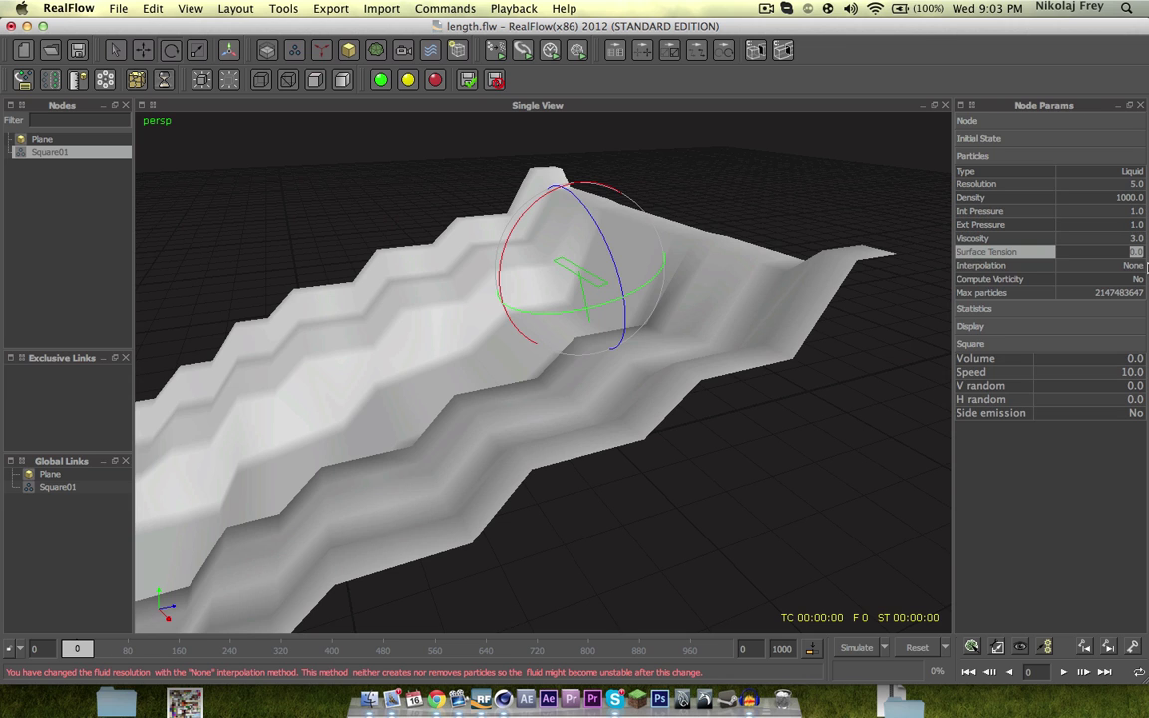
text(12)
key(Return)
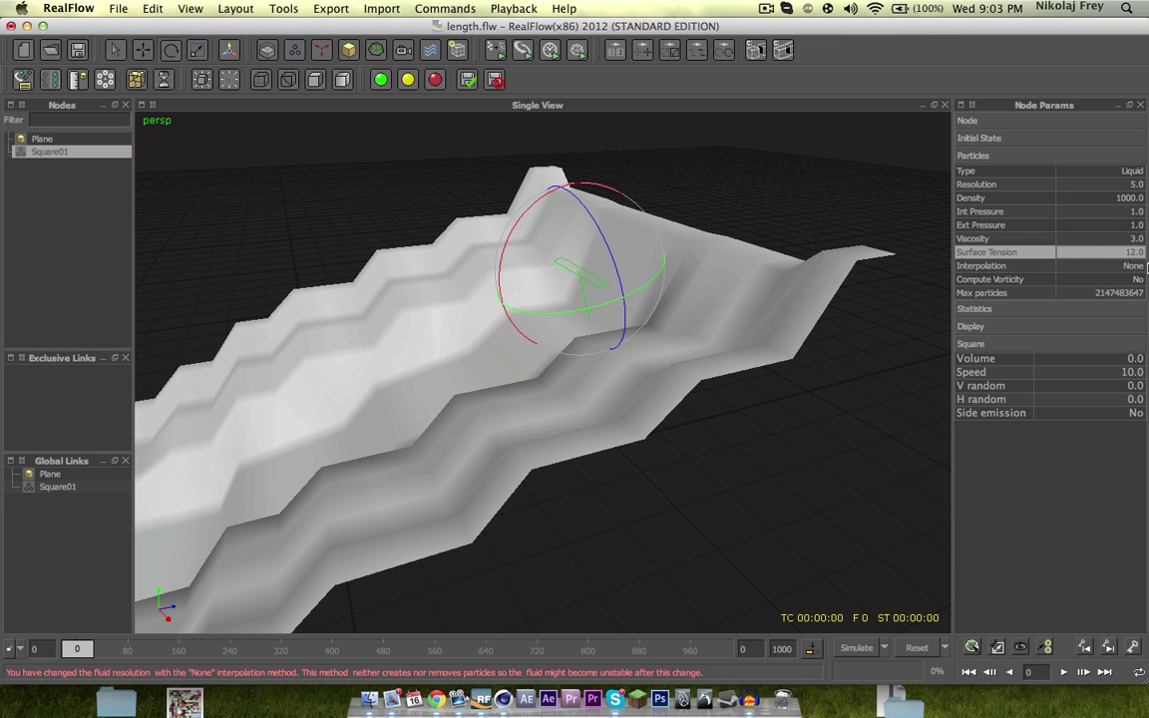
Set the viscosity of the emitter's particles to 1.5.
double_click(1130, 238)
text(1.5)
key(Return)
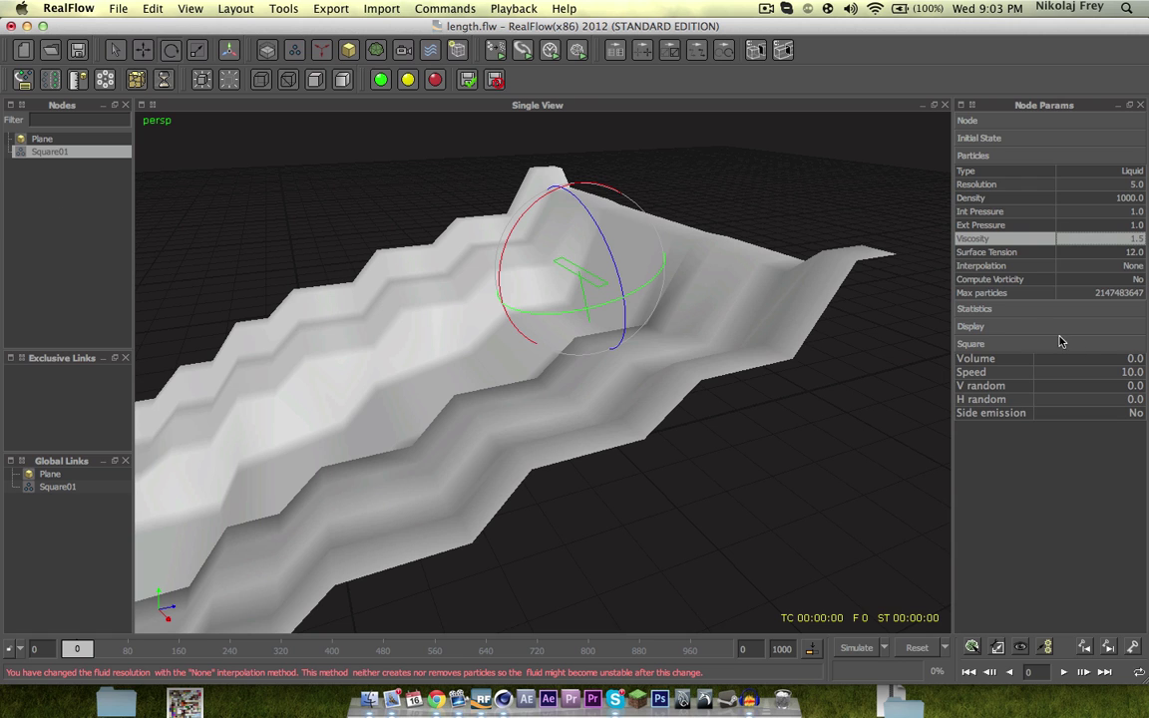
Set the particle display's min range color to yellow-green and its max range color to pink.
click(994, 329)
click(1075, 486)
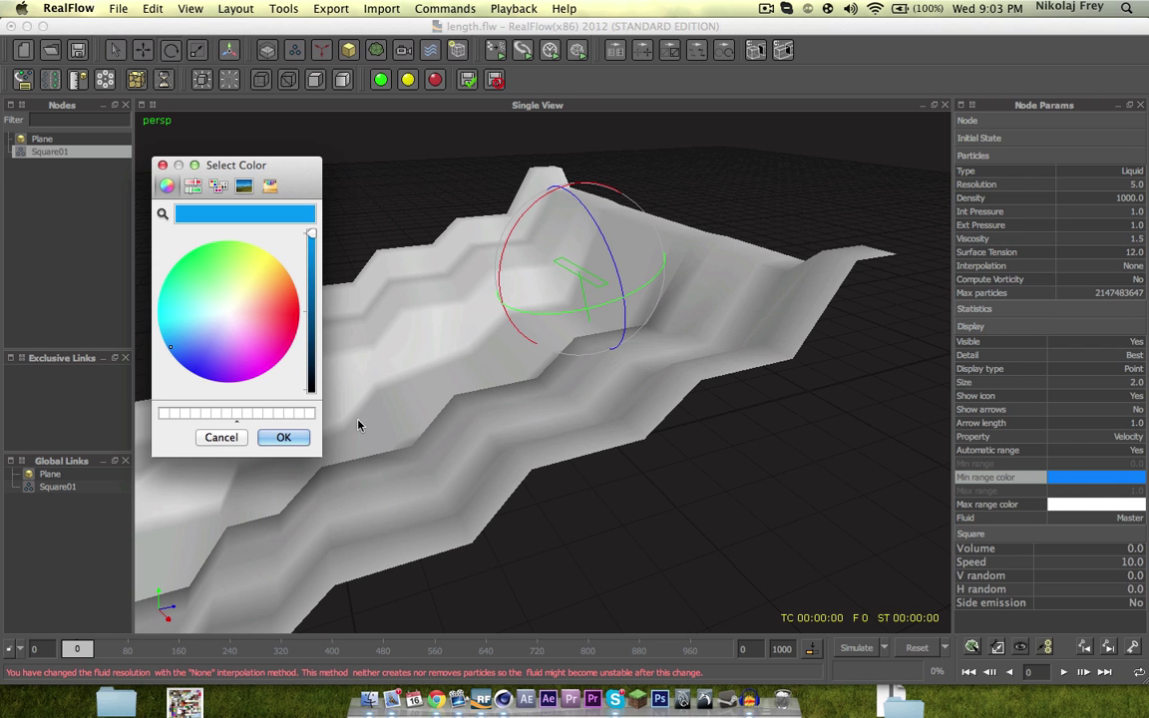
click(243, 257)
click(283, 437)
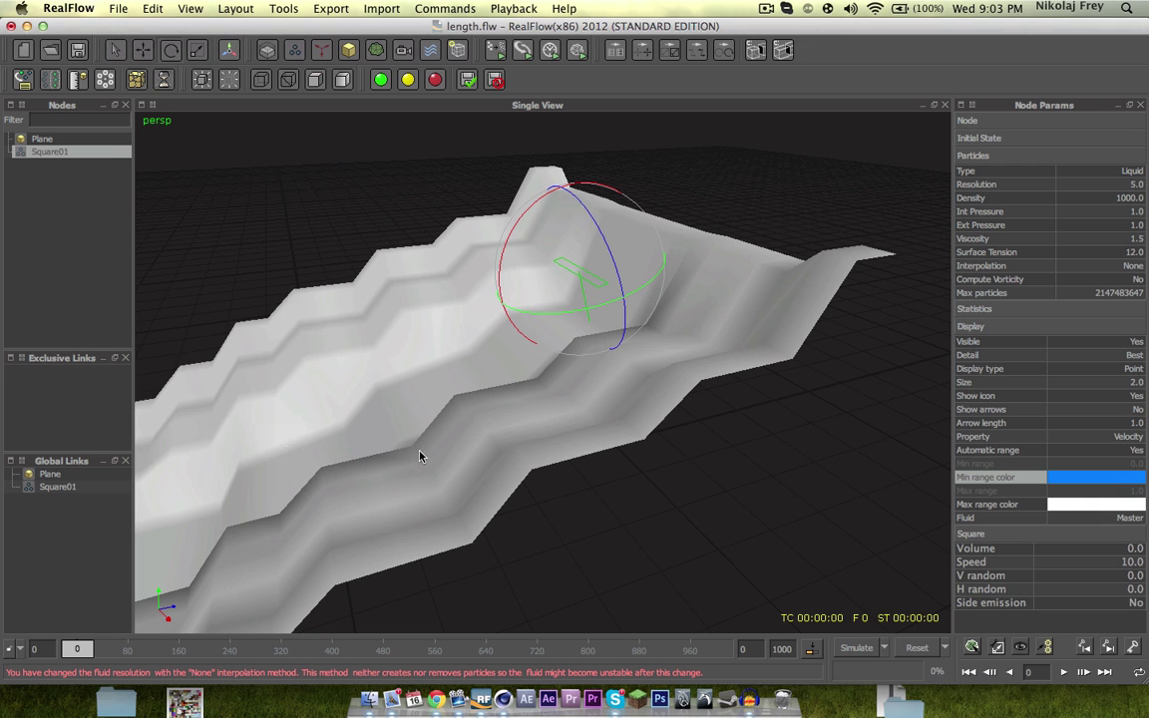
click(1075, 504)
click(257, 329)
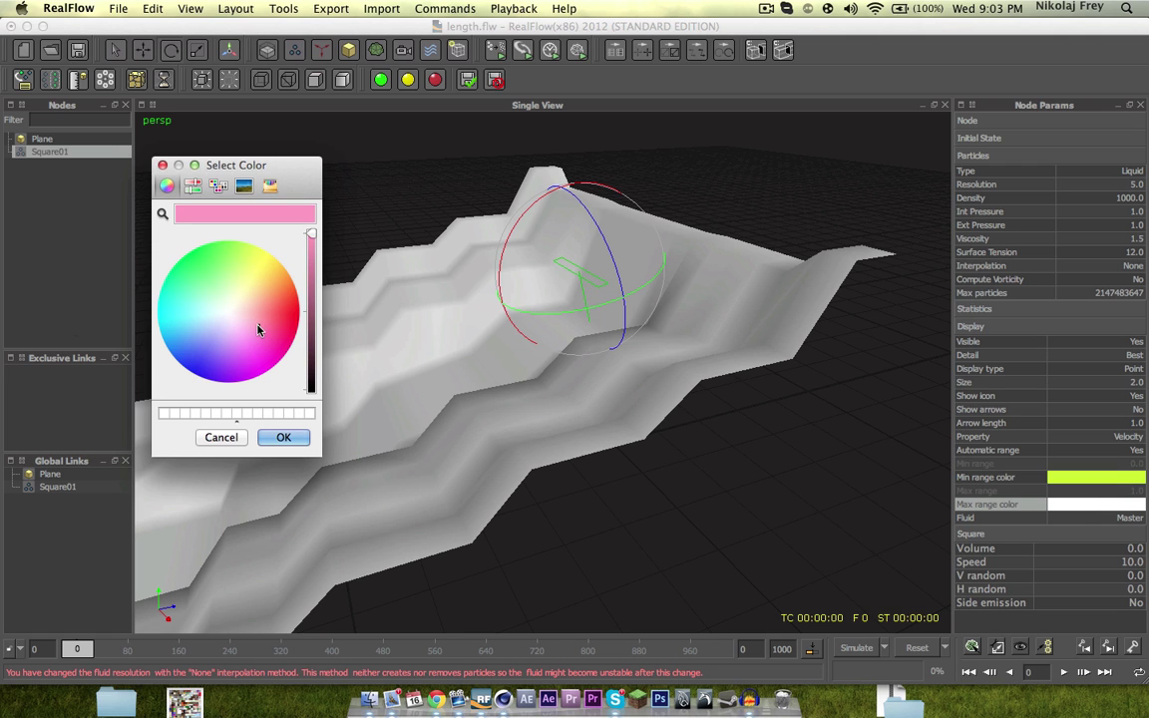
click(283, 437)
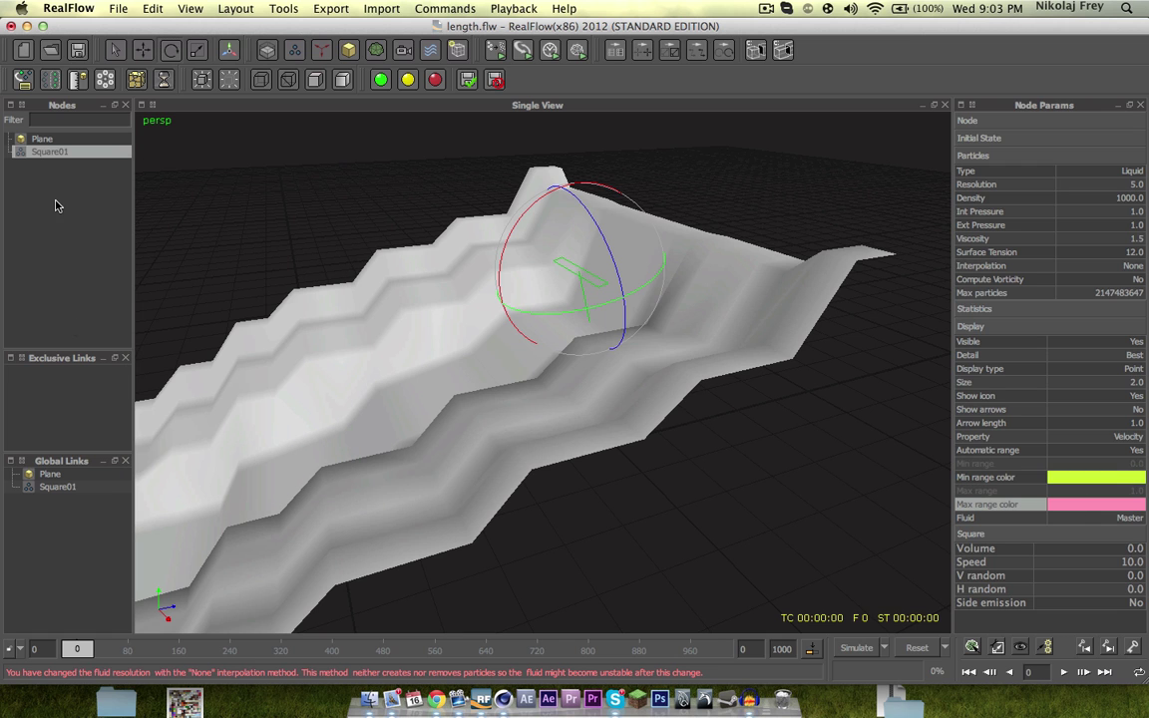
Examine the terrain plane's display, texture, particle fluid interaction and initial state settings, and inspect its channel in the perspective view.
click(40, 139)
click(987, 189)
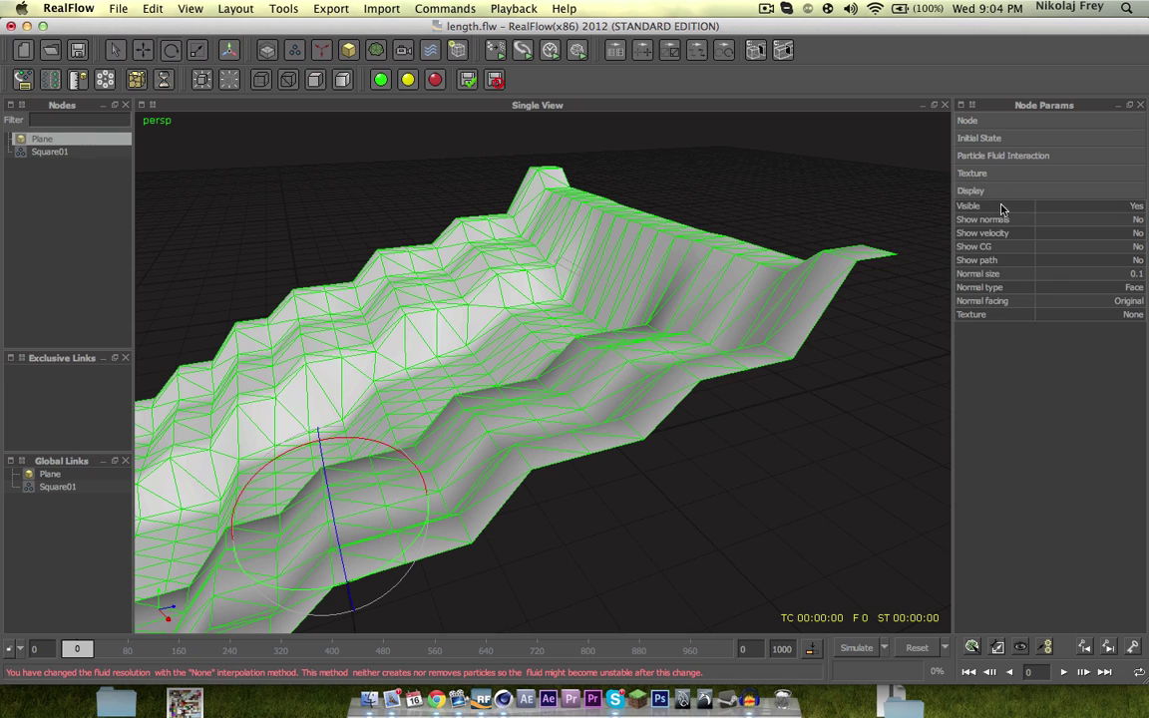
click(994, 173)
click(994, 174)
click(995, 159)
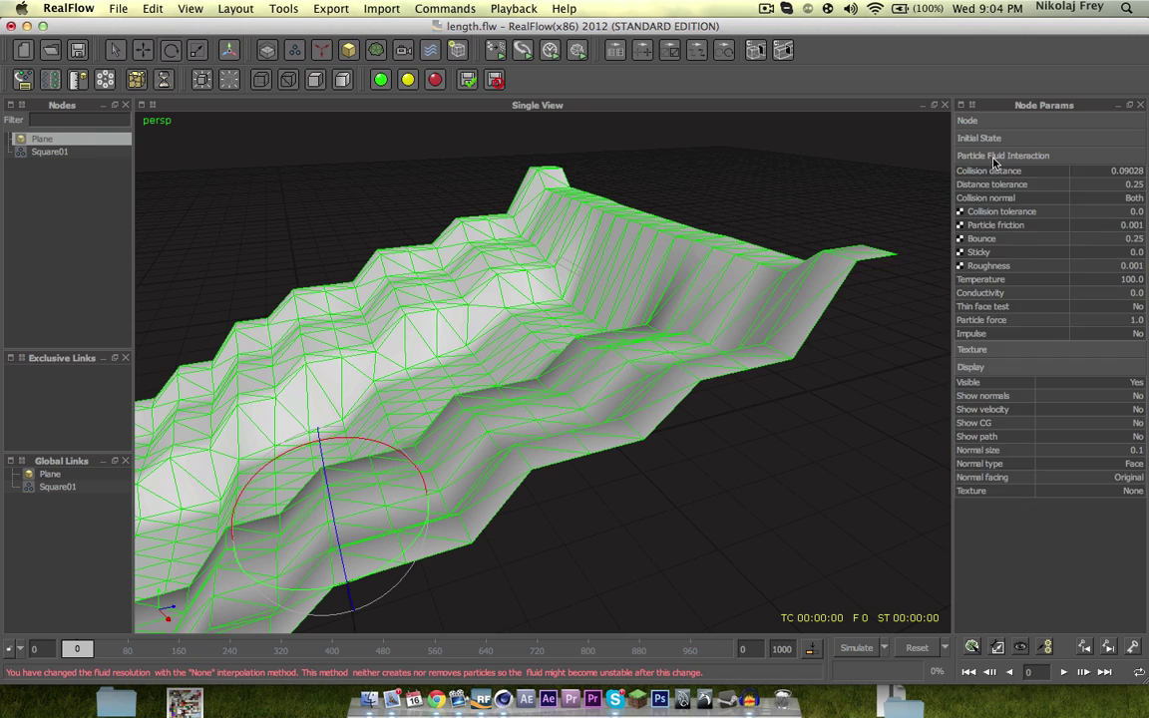
click(994, 160)
click(987, 138)
click(987, 138)
alt+drag(490, 398, 542, 323)
alt+right_drag(383, 342, 475, 370)
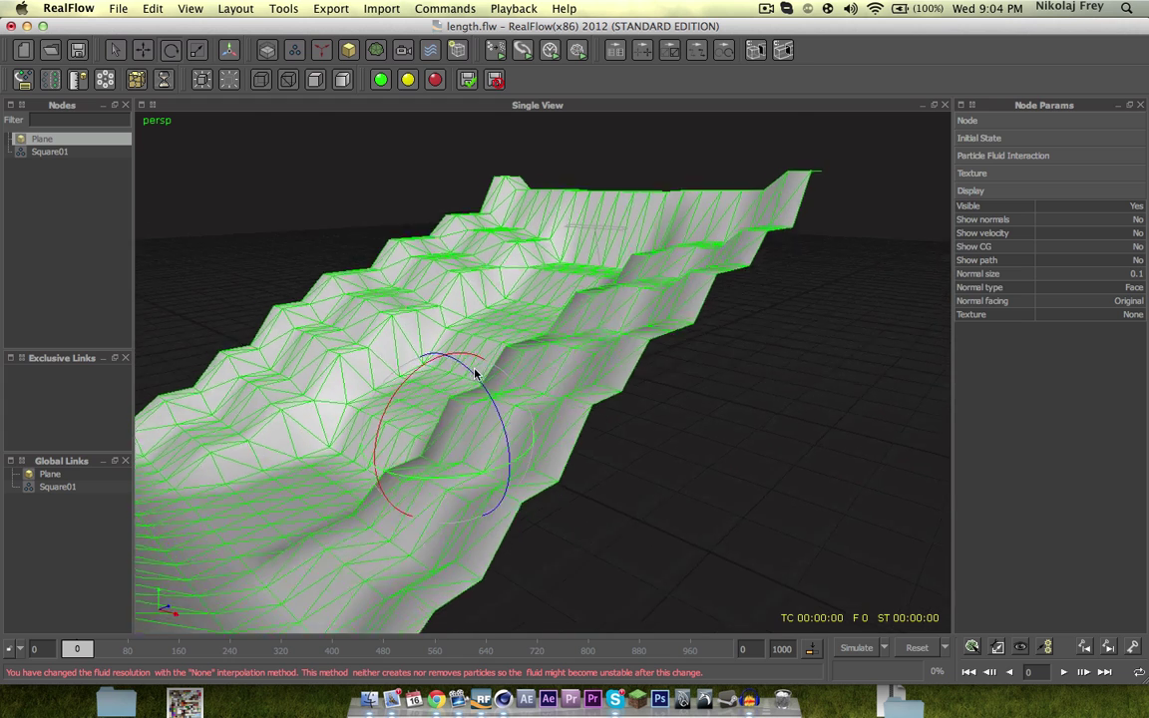
alt+middle_drag(475, 370, 533, 355)
alt+right_drag(532, 360, 488, 324)
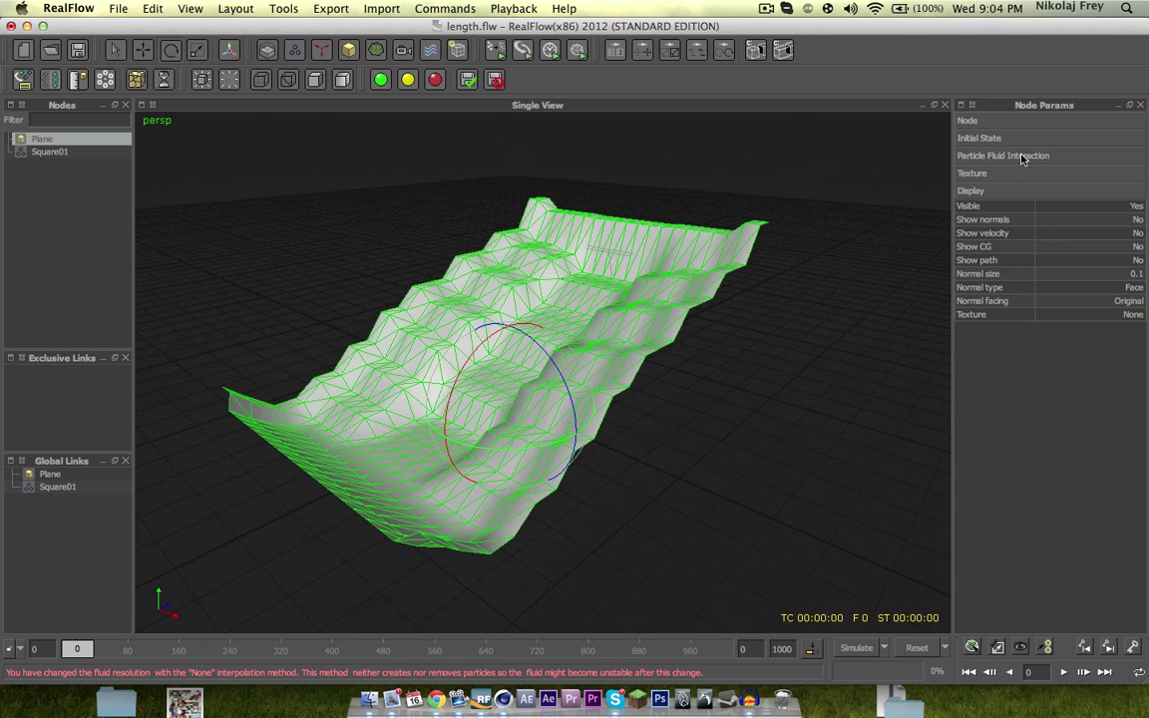
click(1060, 160)
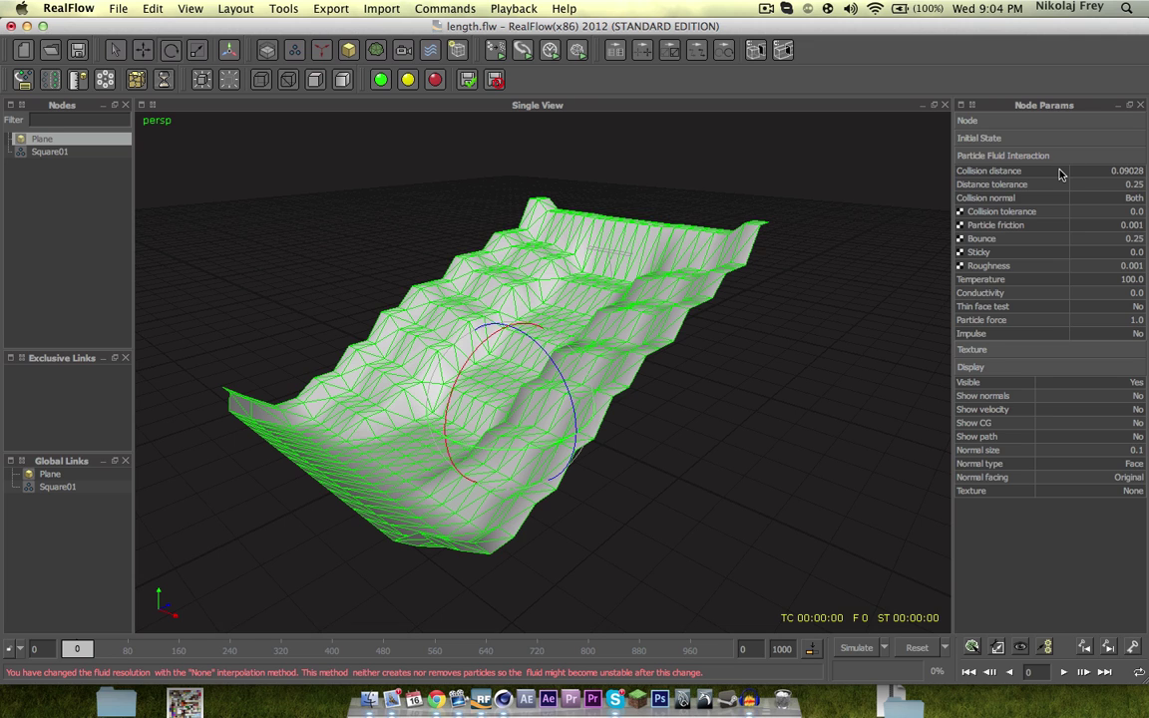
click(12, 185)
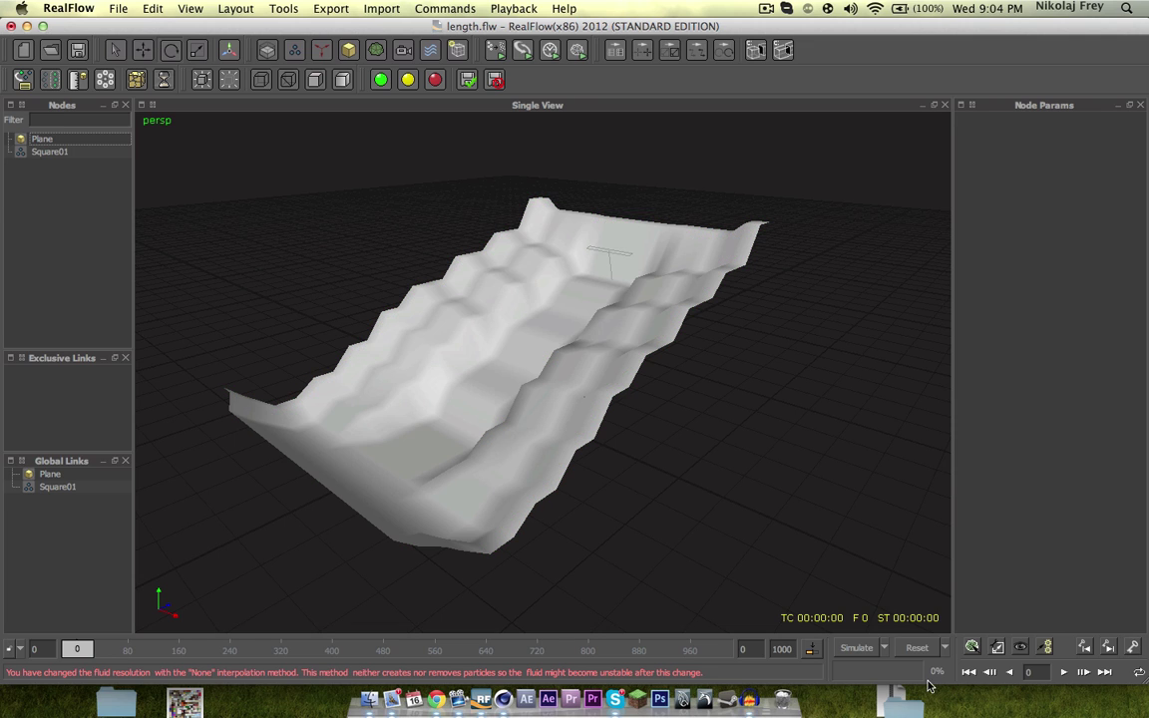
Reset the scene and set the timeline's playback end frame to 1000.
click(918, 648)
drag(750, 650, 703, 647)
text(10)
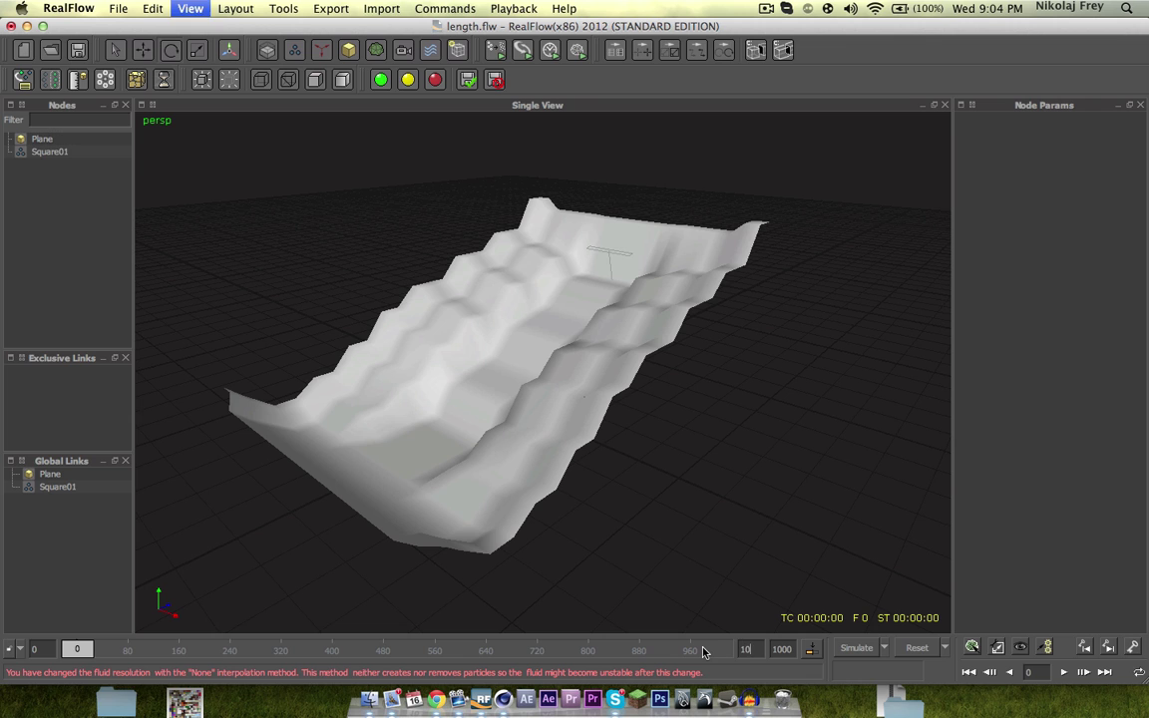
text(00)
key(Return)
Review the output frame rate and integration substeps in the simulation options and accept the existing settings.
click(884, 651)
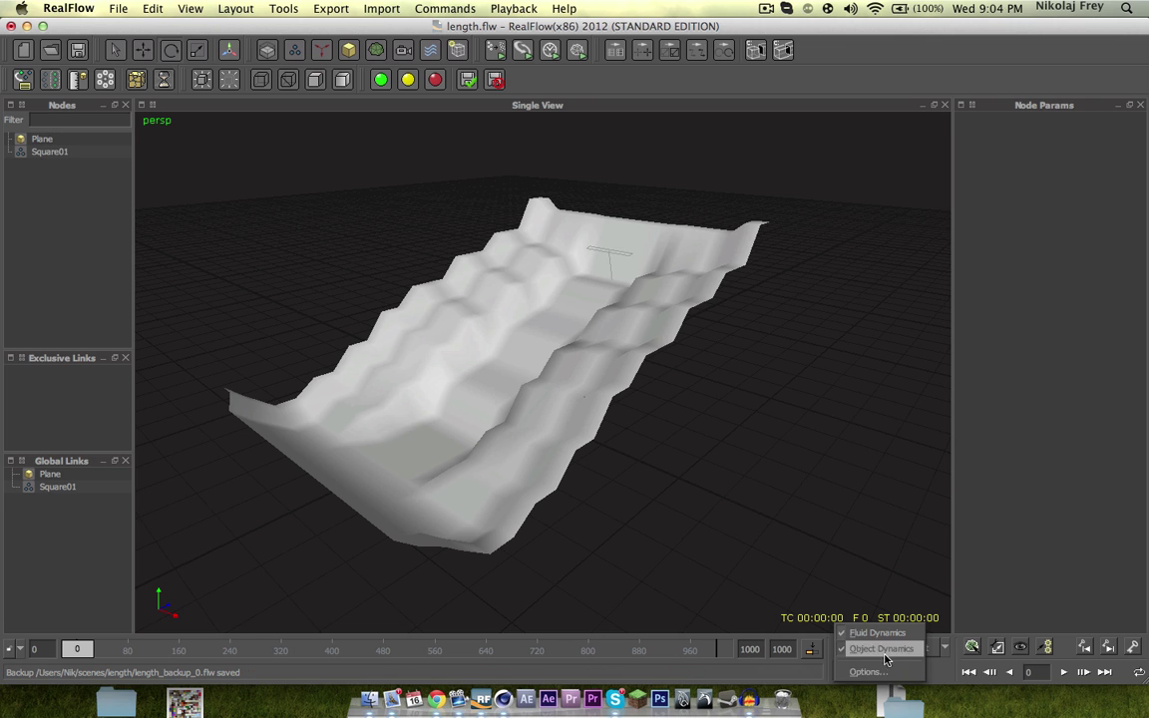
click(882, 671)
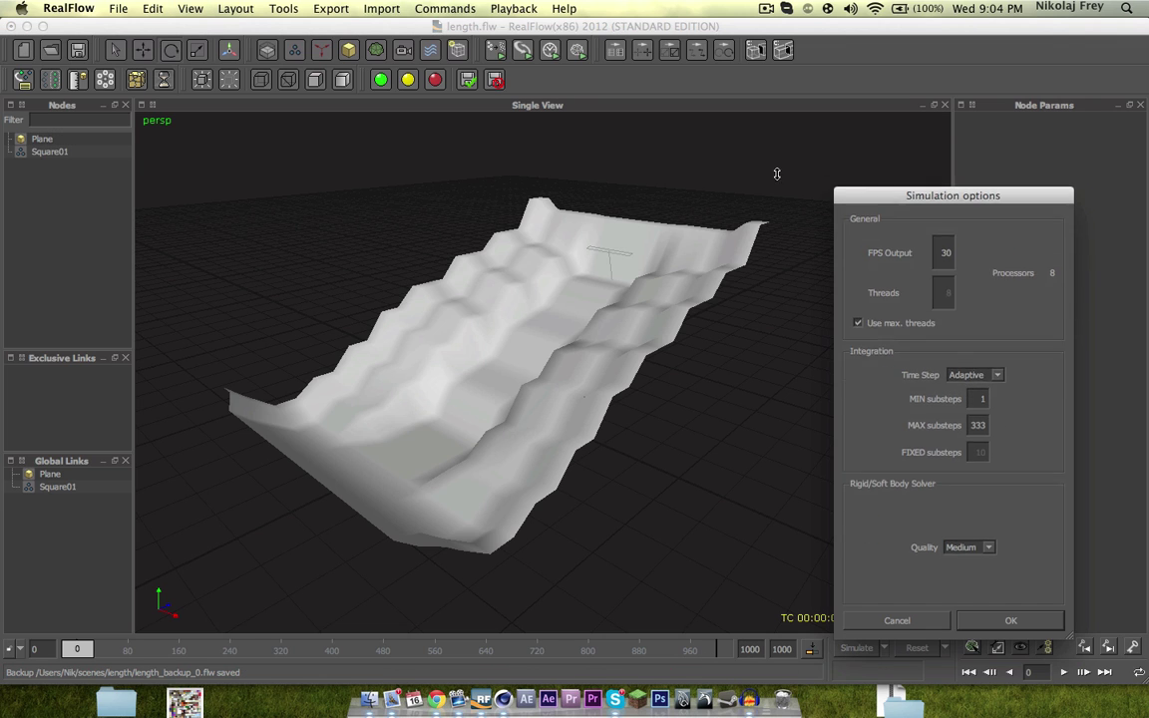
drag(911, 189, 654, 119)
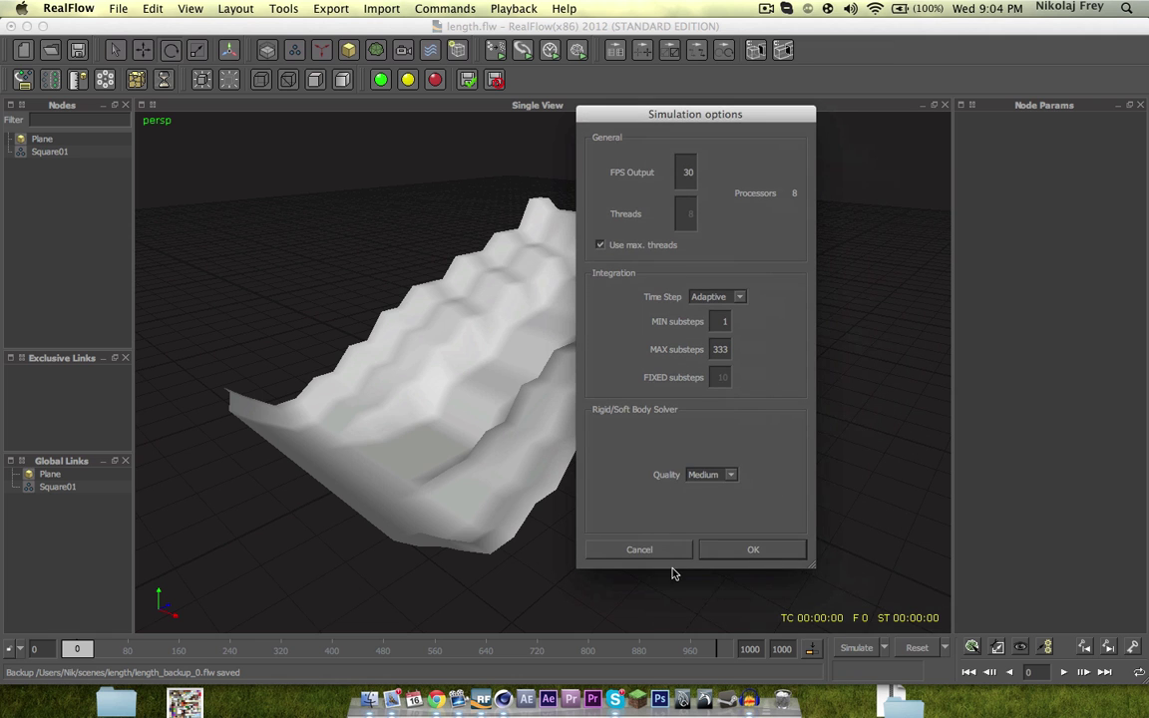
click(745, 548)
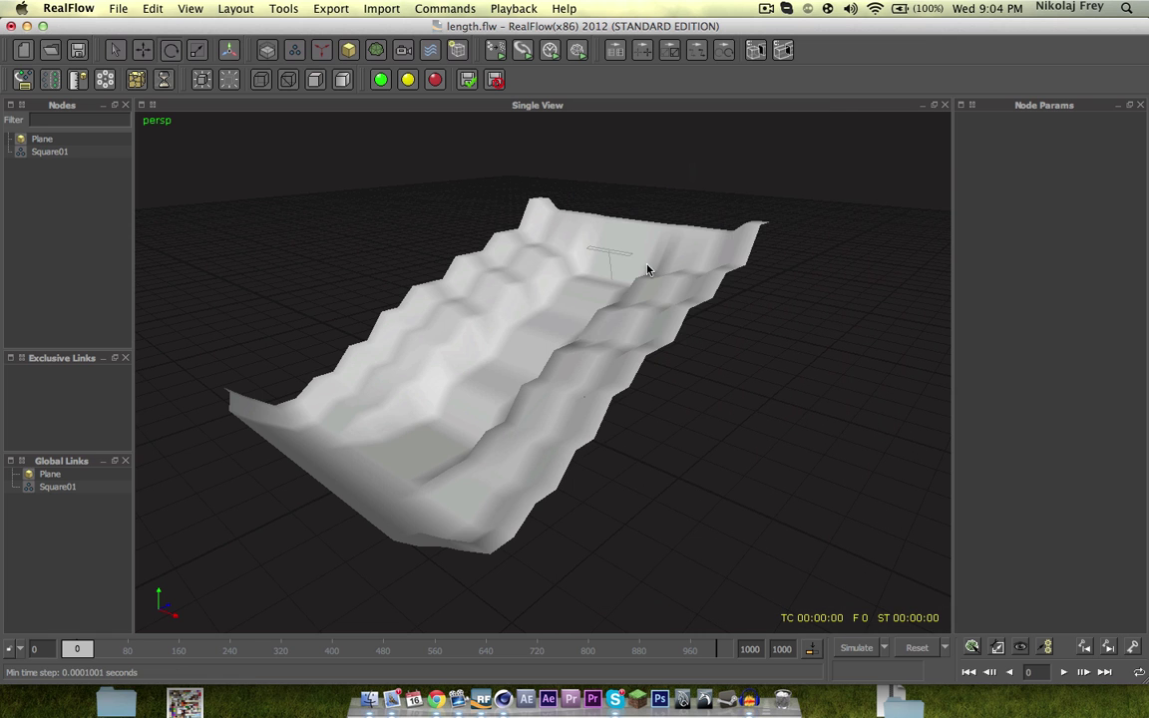
Switch the viewport to the side view and frame the upper part of the sloping terrain around the emitter.
scroll(644, 266, up, 3)
alt+drag(652, 317, 648, 309)
alt+right_drag(648, 315, 658, 361)
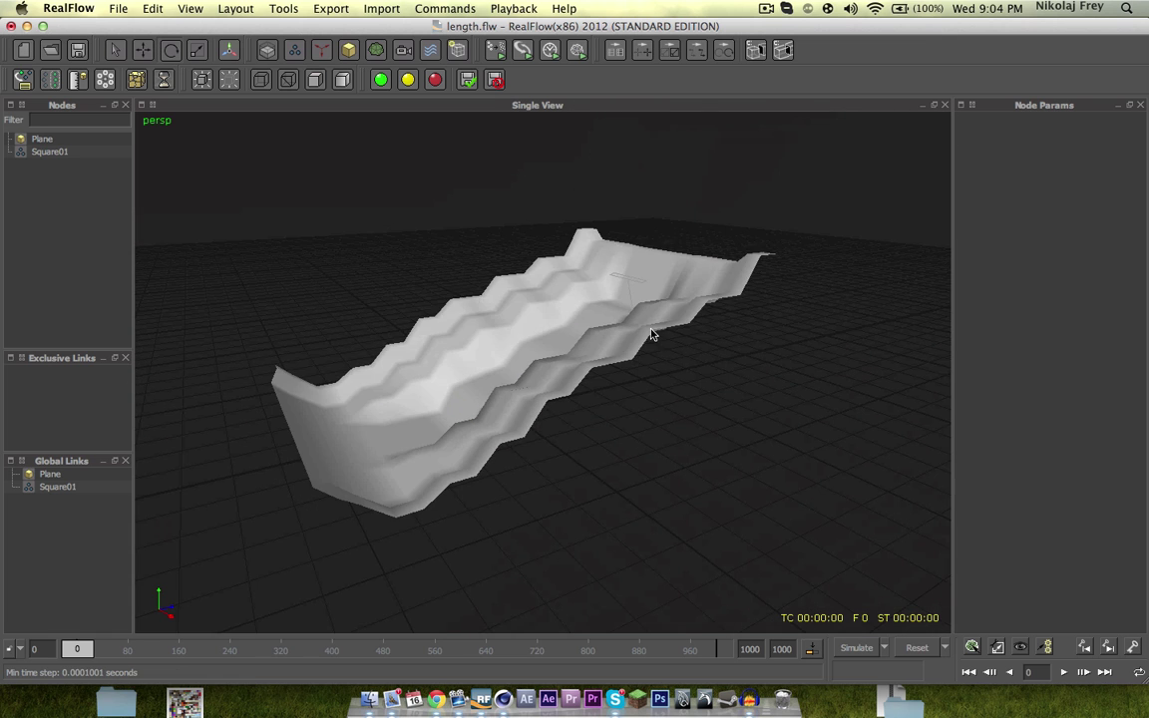
key(8)
key(1)
key(2)
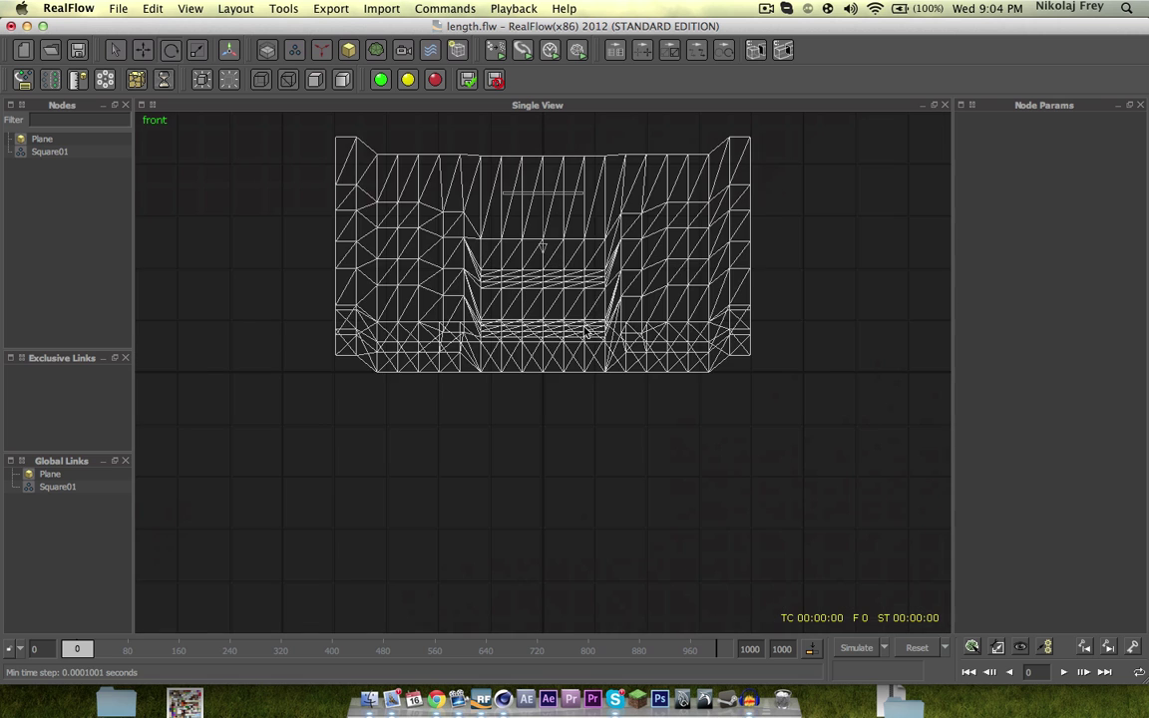
key(3)
alt+middle_drag(658, 251, 590, 236)
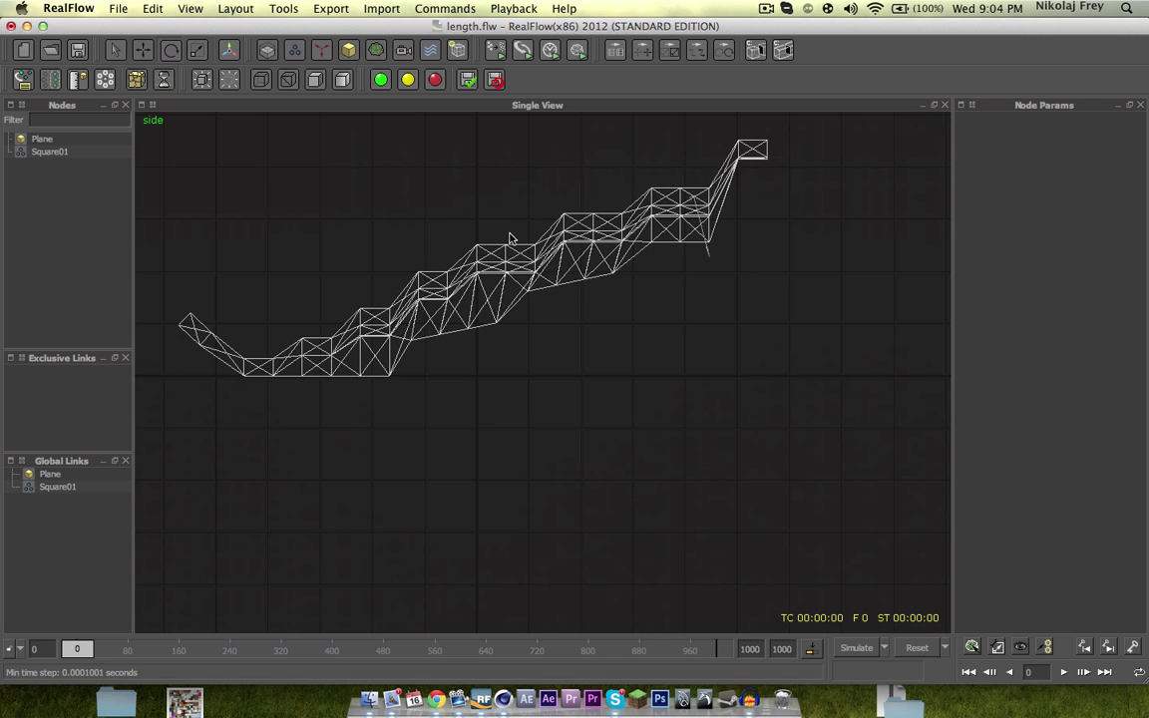
alt+middle_drag(509, 238, 537, 246)
Reset the scene, run a short test simulation of about 10 frames, stop it and clear the simulated data.
click(935, 649)
key(Return)
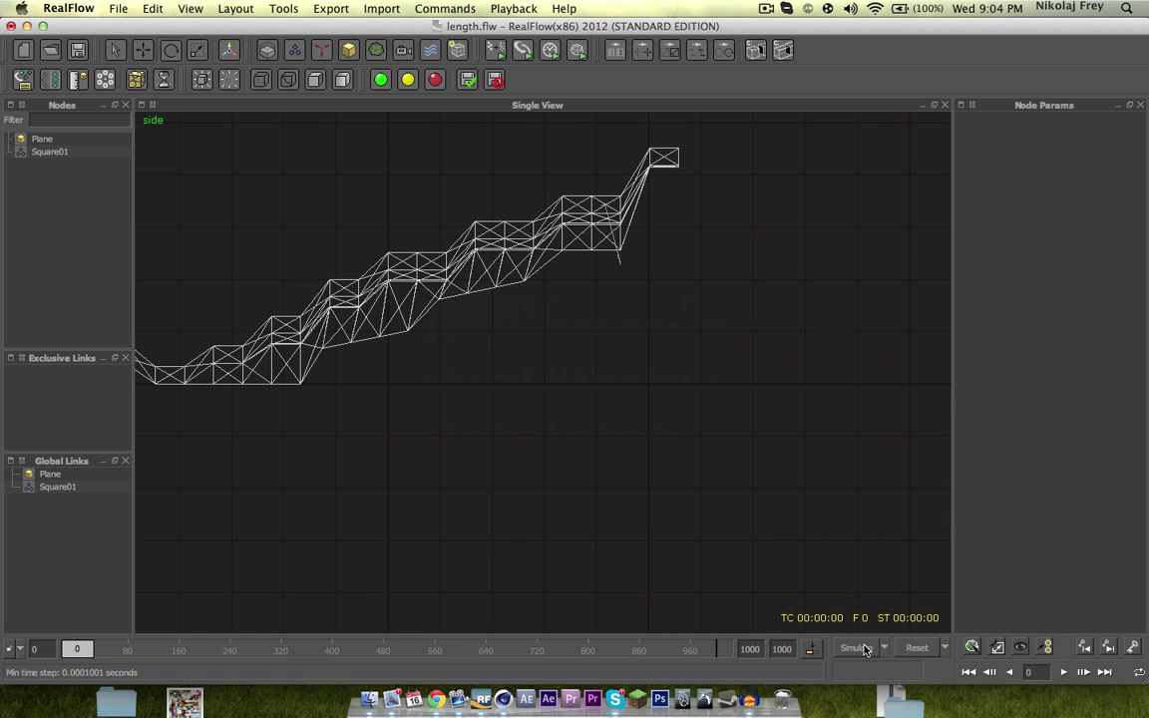
click(856, 648)
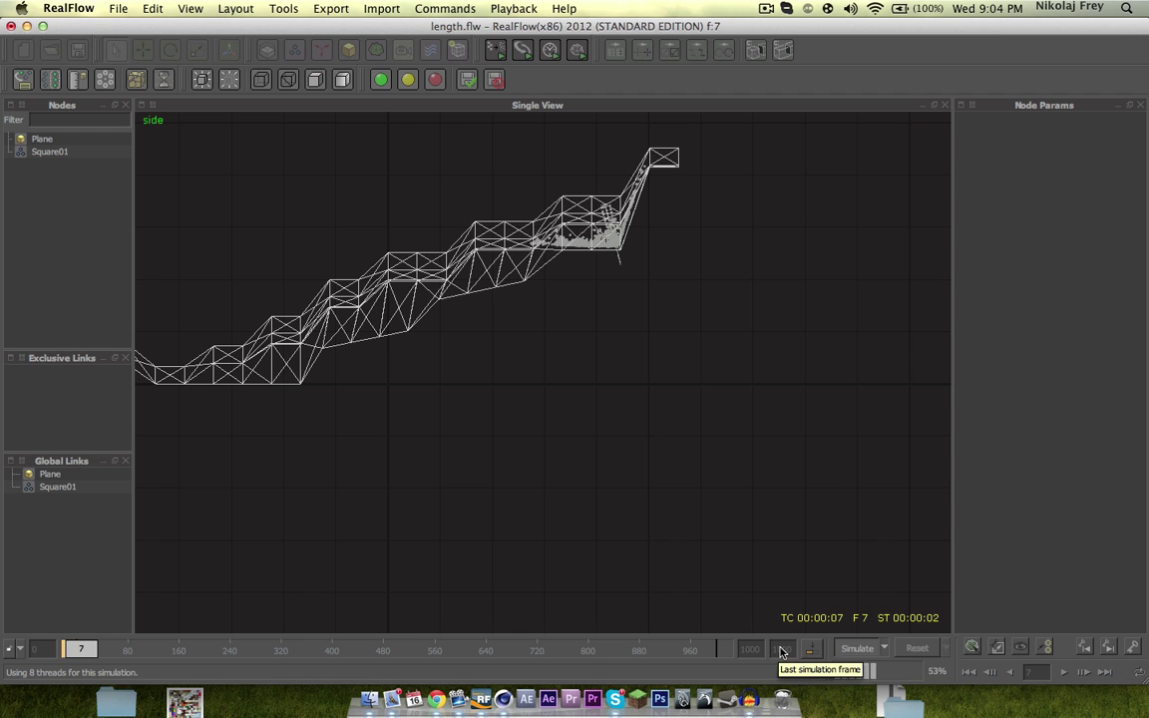
click(853, 649)
click(916, 648)
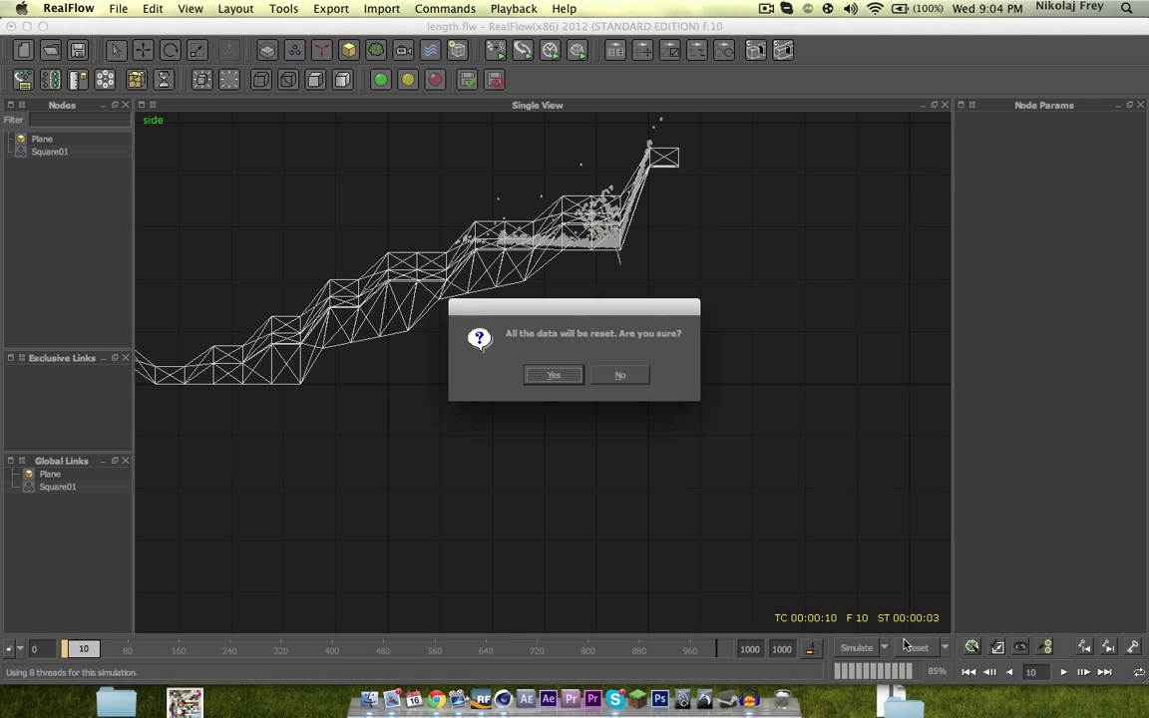
key(Return)
Add a Gravity daemon to the scene and set its strength to 12.
click(321, 50)
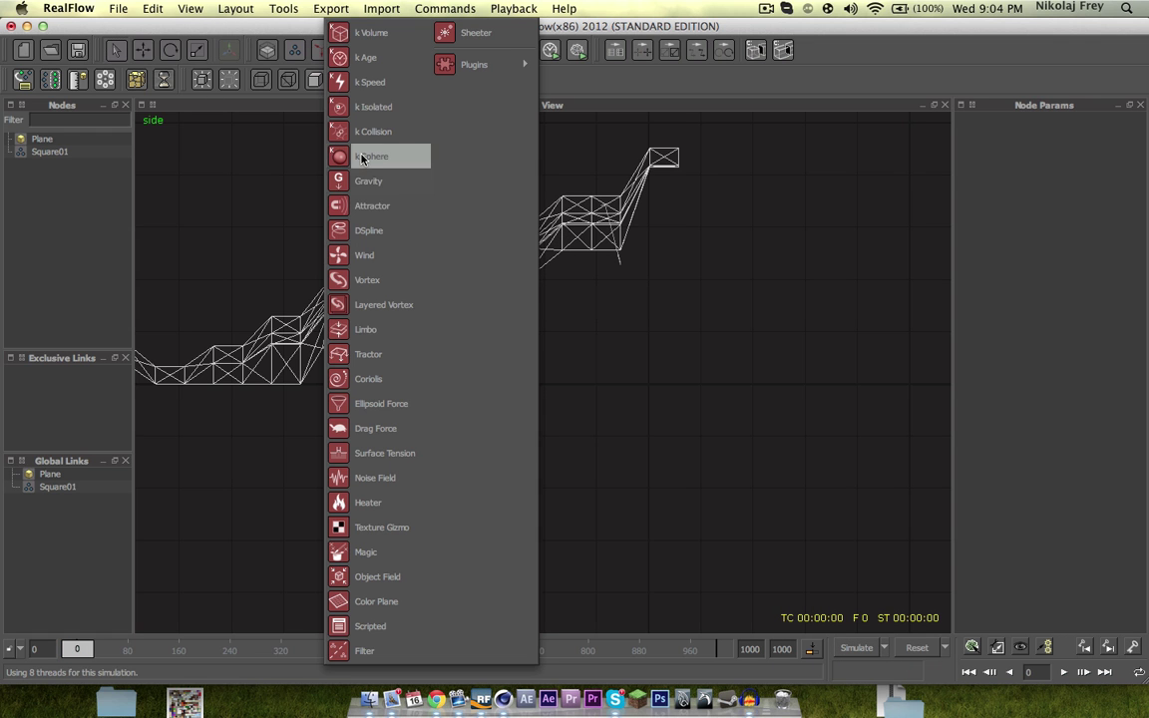
click(366, 180)
click(1134, 184)
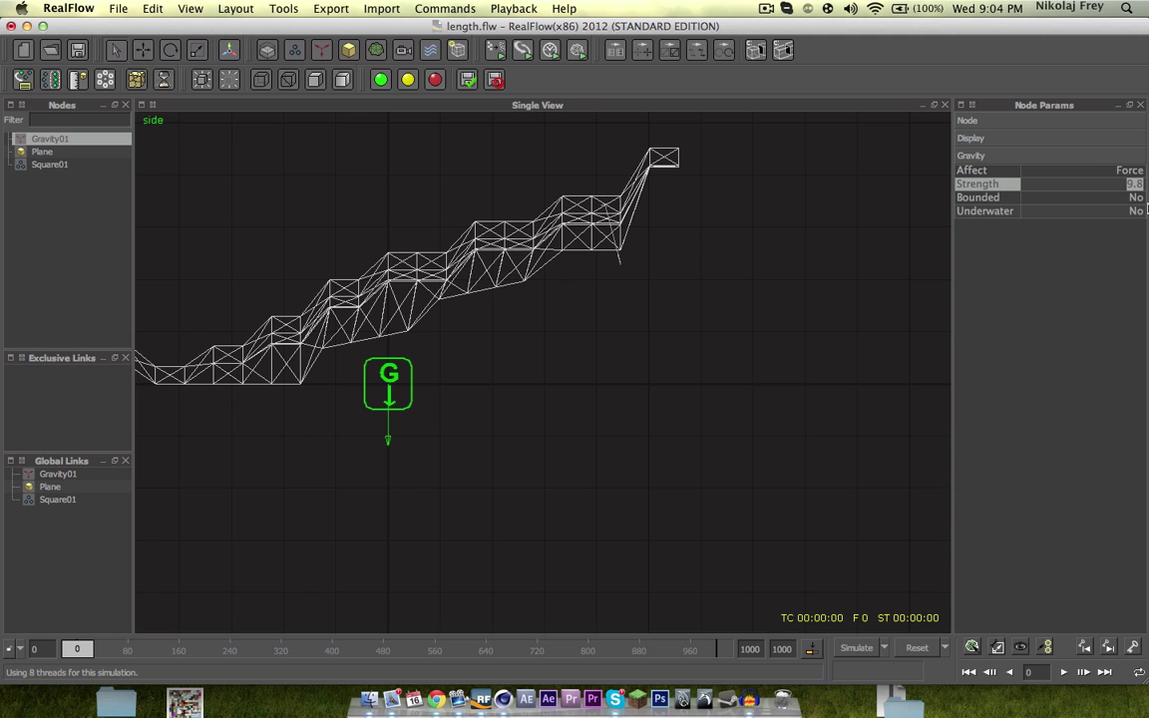
text(12)
key(Return)
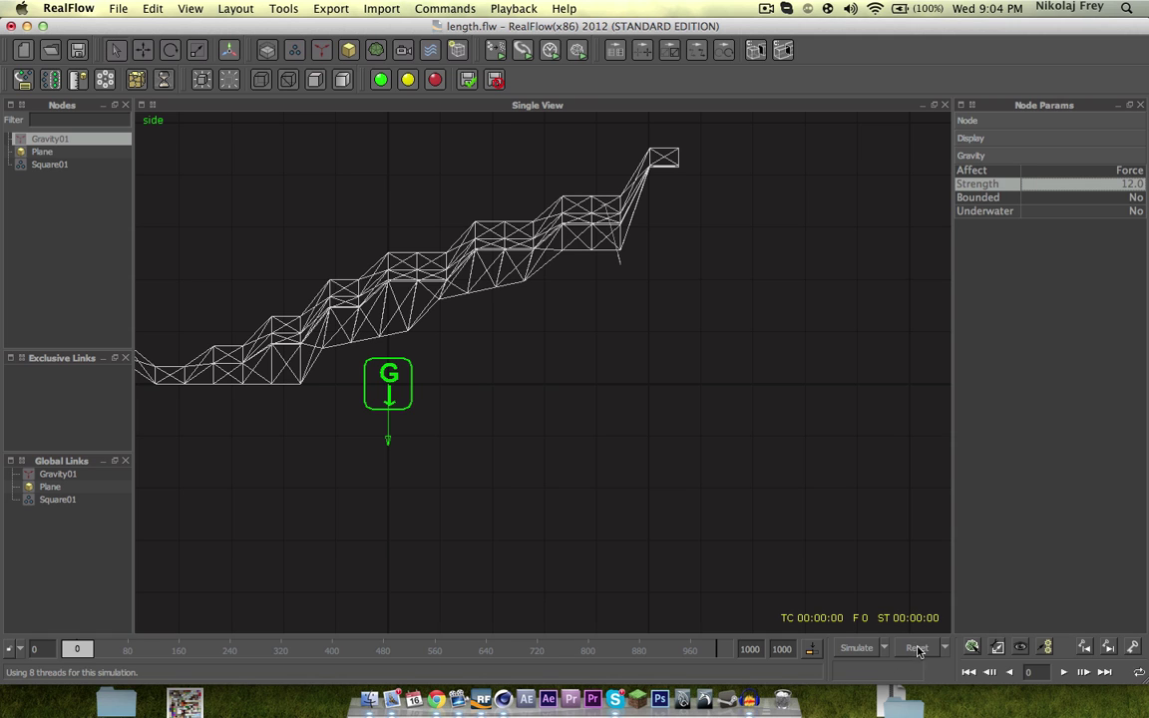
click(67, 203)
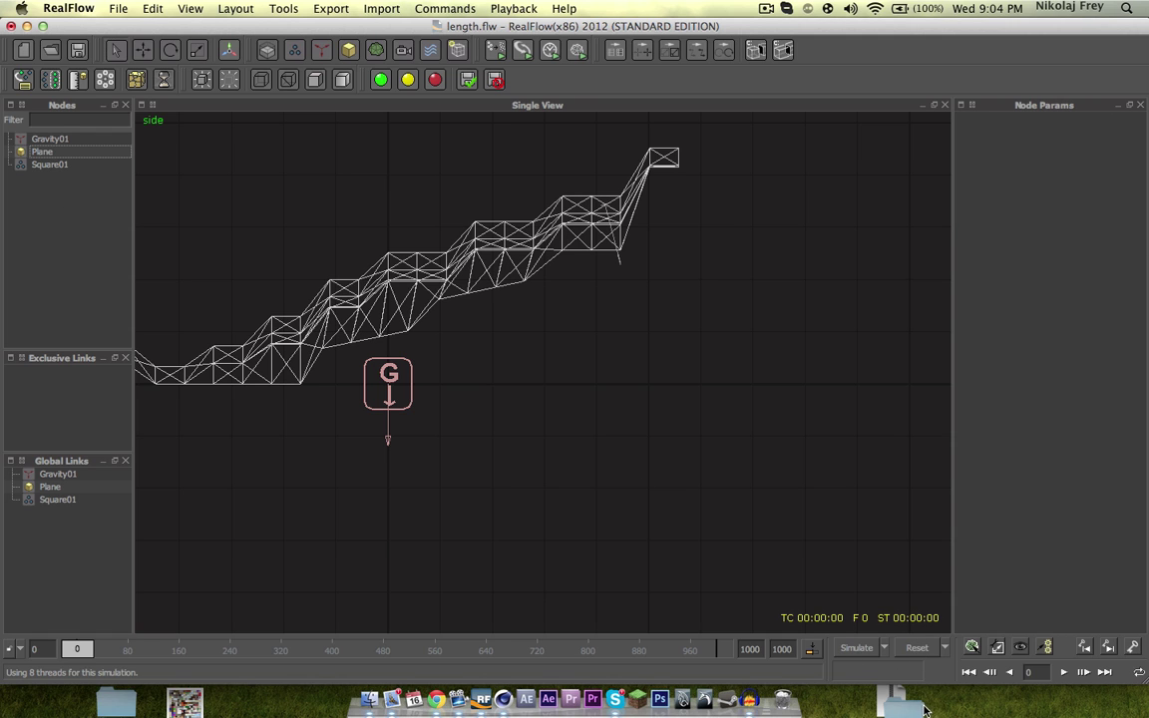
Rotate the gravity daemon slightly in the side view so its arrow tilts toward the downhill end of the terrain.
click(55, 139)
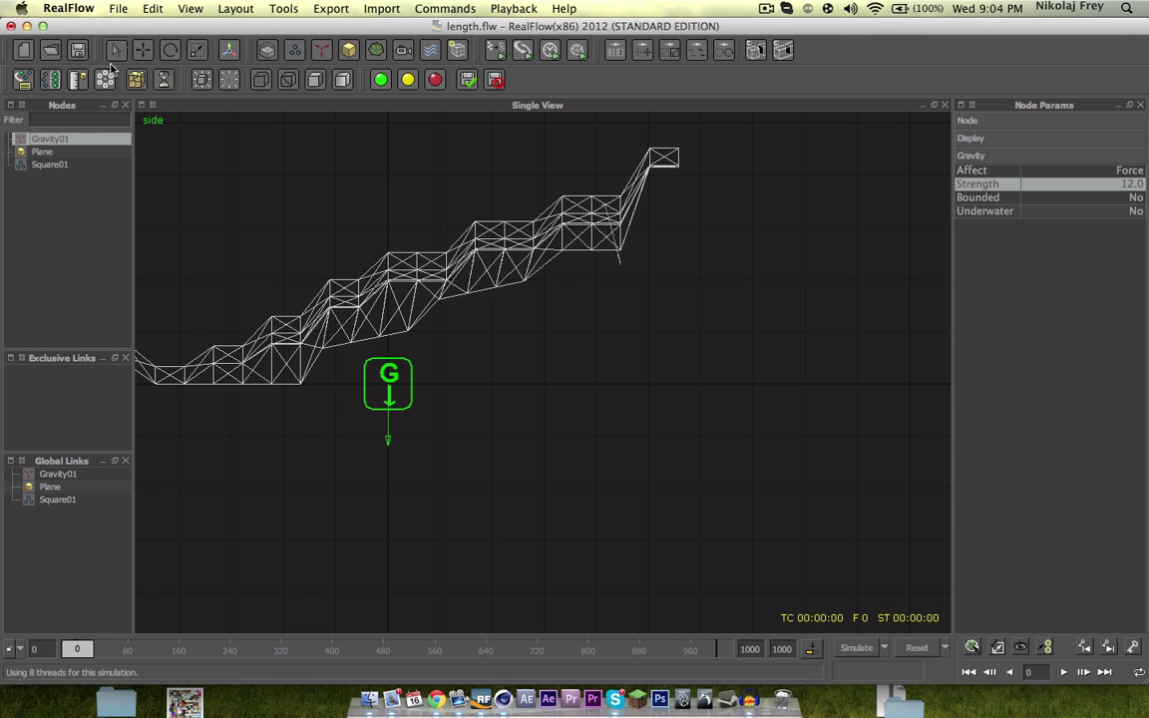
click(169, 50)
drag(448, 339, 457, 333)
click(57, 237)
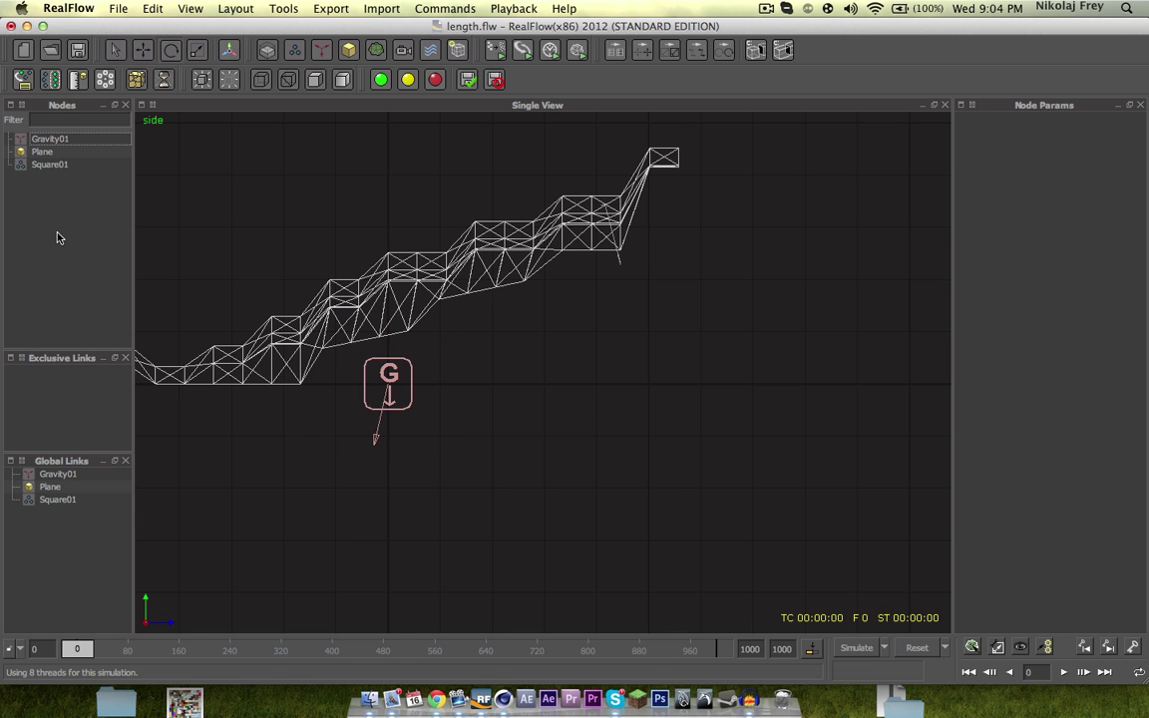
Reset the scene, test the liquid simulation with the tilted gravity and stop it at frame 15.
click(911, 646)
key(Return)
click(854, 648)
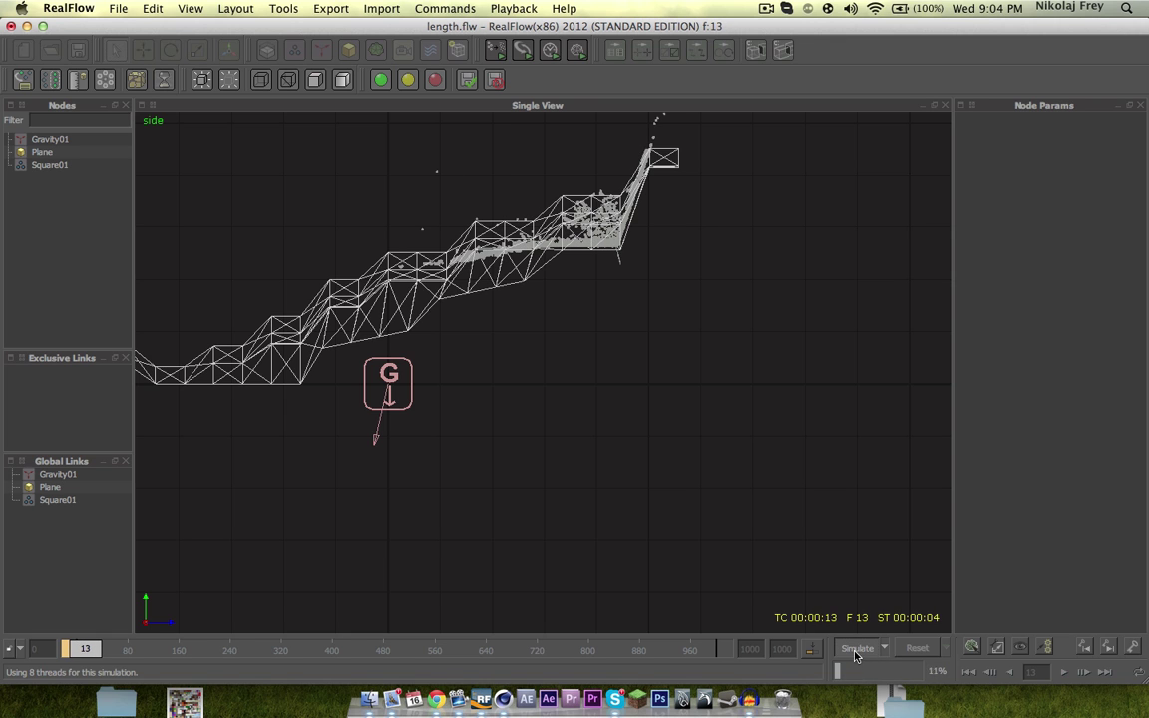
click(855, 648)
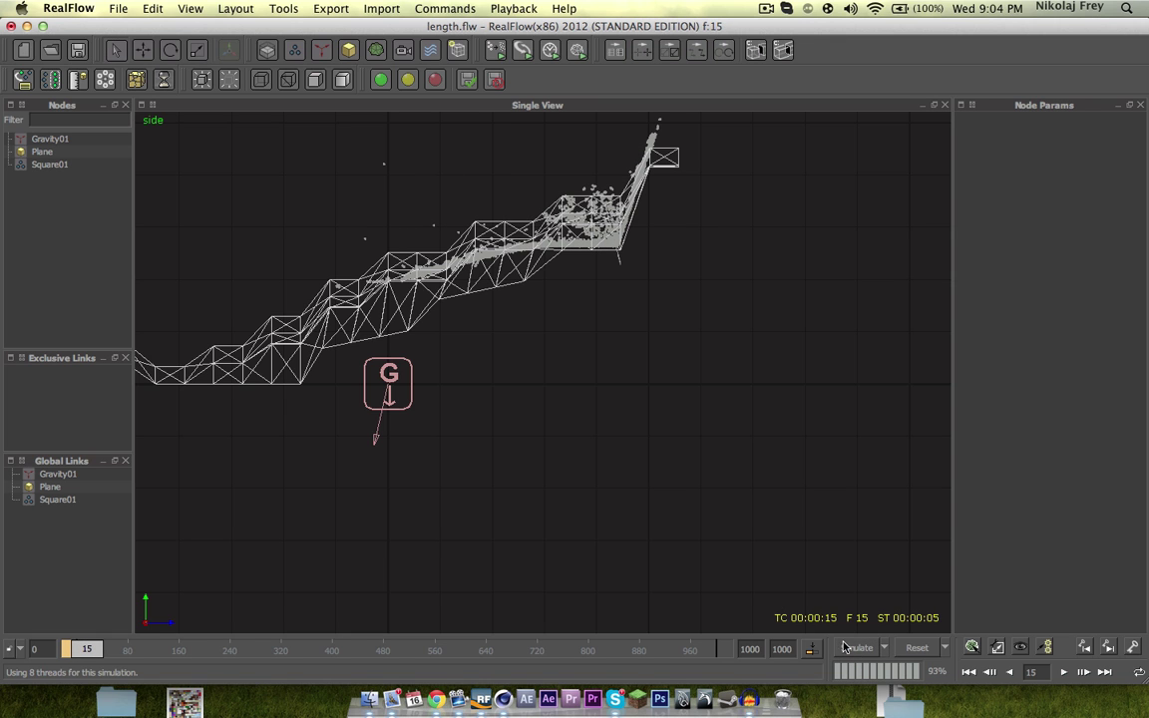
Inspect the square emitter's particles along the slope and set their max range color to a deep, saturated pink.
click(52, 165)
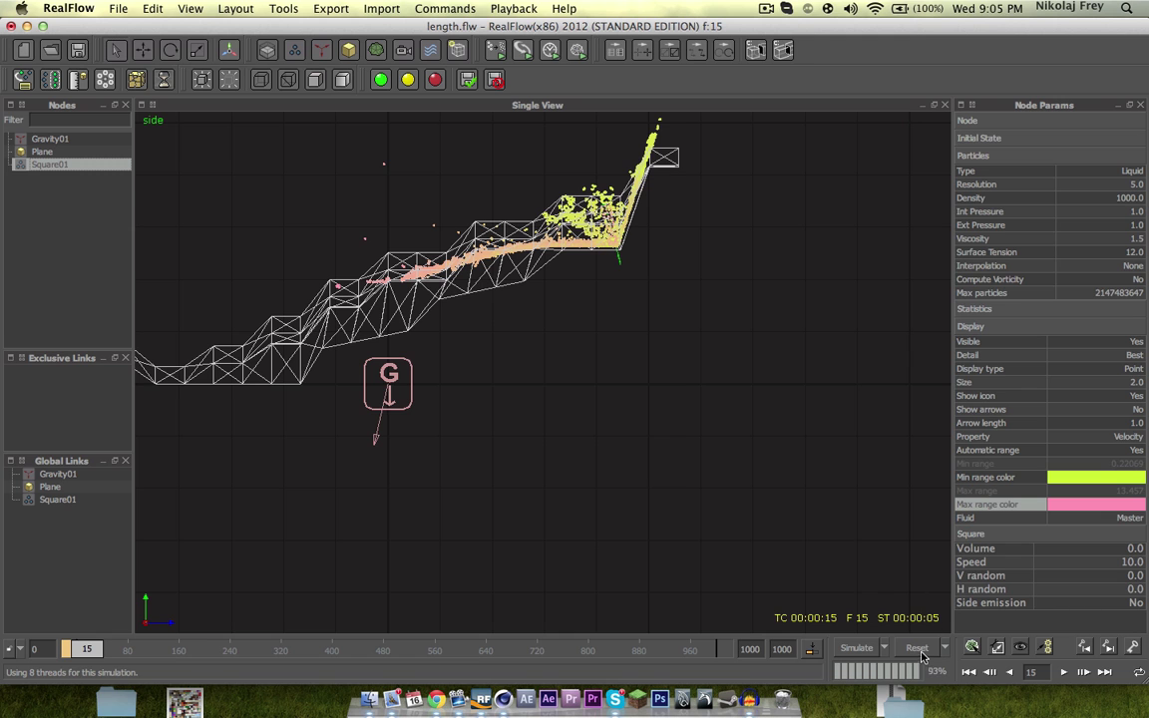
middle_drag(613, 208, 561, 323)
scroll(561, 323, down, 5)
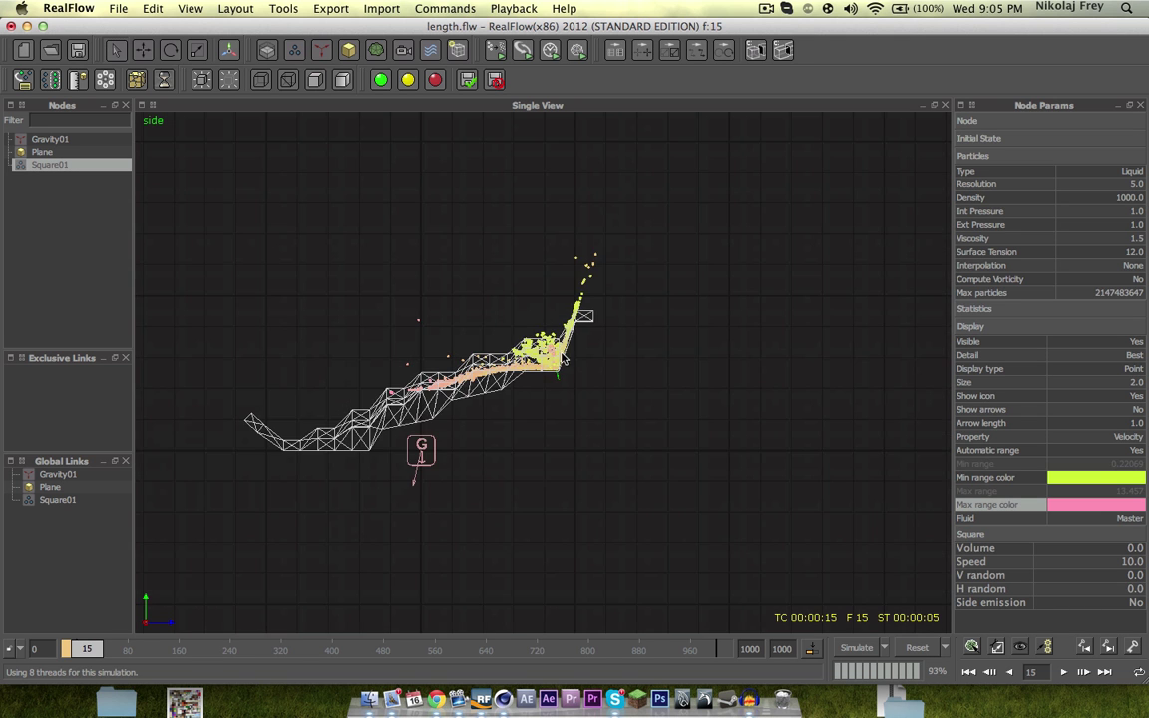
scroll(555, 352, up, 7)
middle_drag(529, 375, 621, 330)
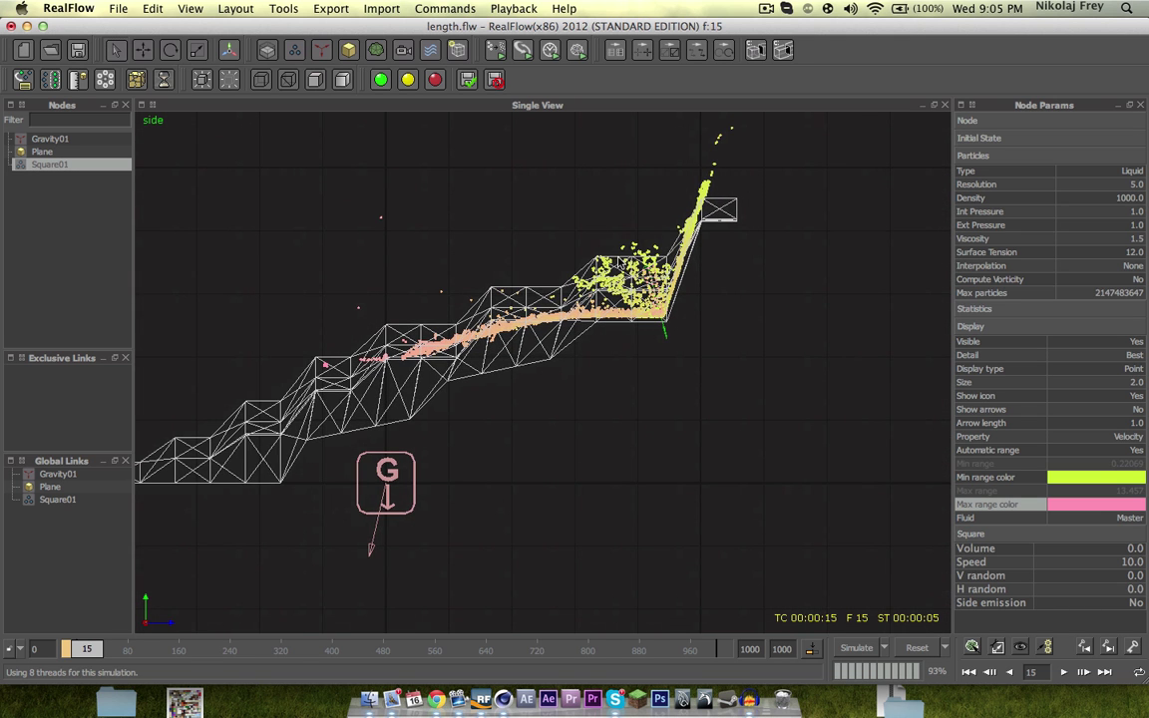
middle_drag(619, 258, 760, 246)
scroll(760, 245, down, 3)
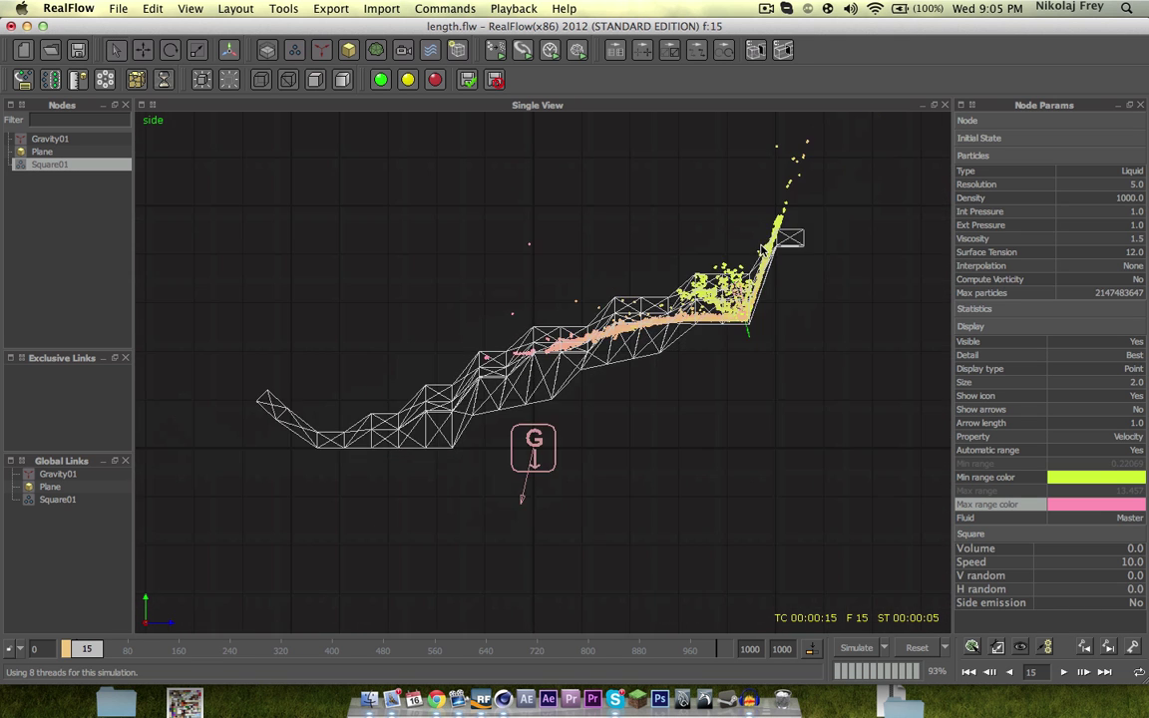
click(1082, 508)
drag(177, 333, 289, 333)
click(294, 437)
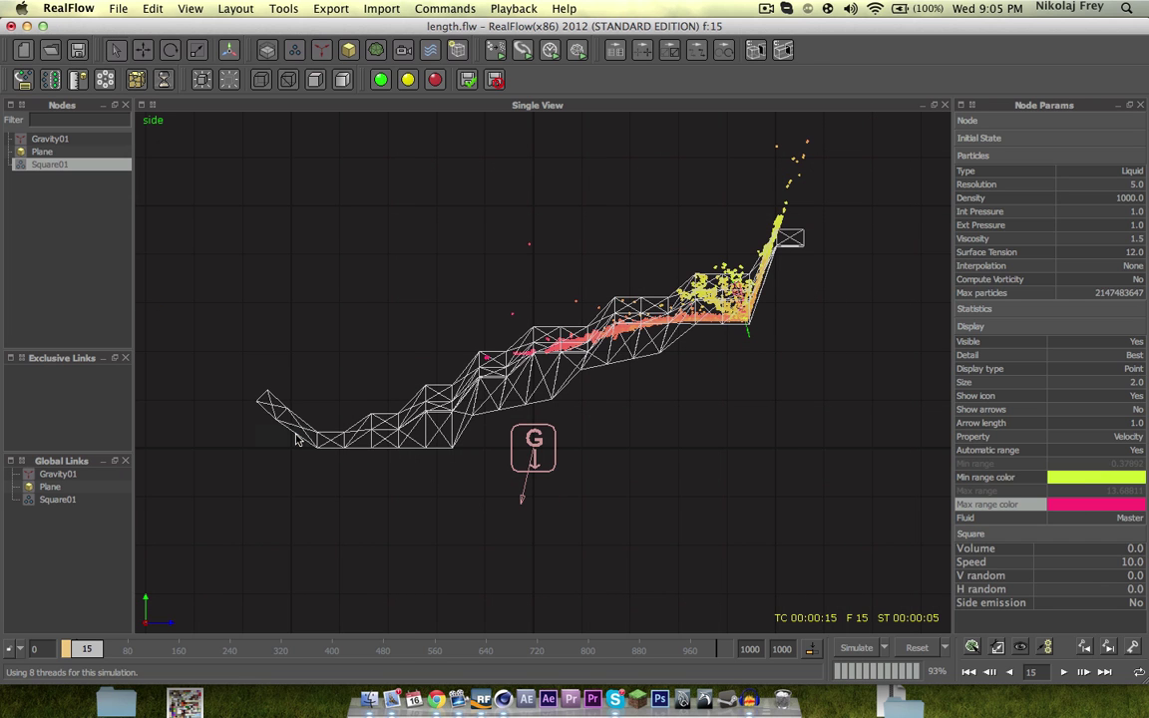
Check the gap between the particles and the terrain, and set the plane's collision distance to 0.01.
middle_drag(653, 346, 656, 354)
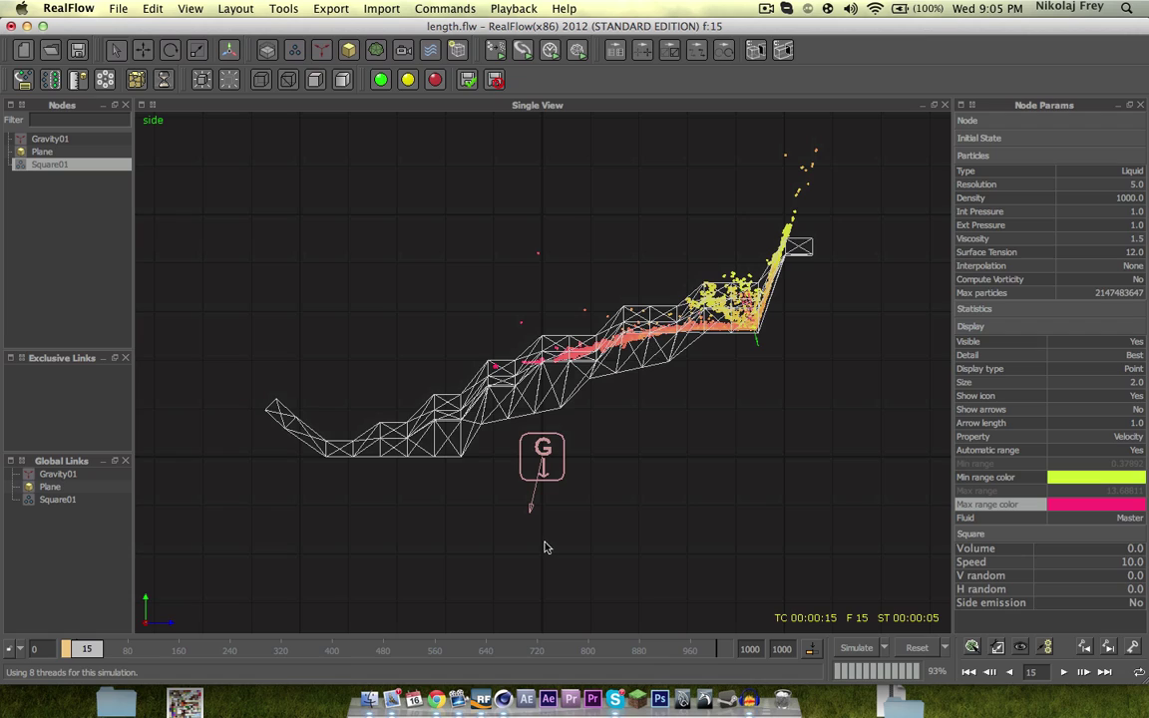
scroll(779, 339, up, 5)
middle_drag(835, 323, 257, 346)
middle_drag(802, 305, 269, 445)
middle_drag(648, 269, 619, 317)
click(45, 151)
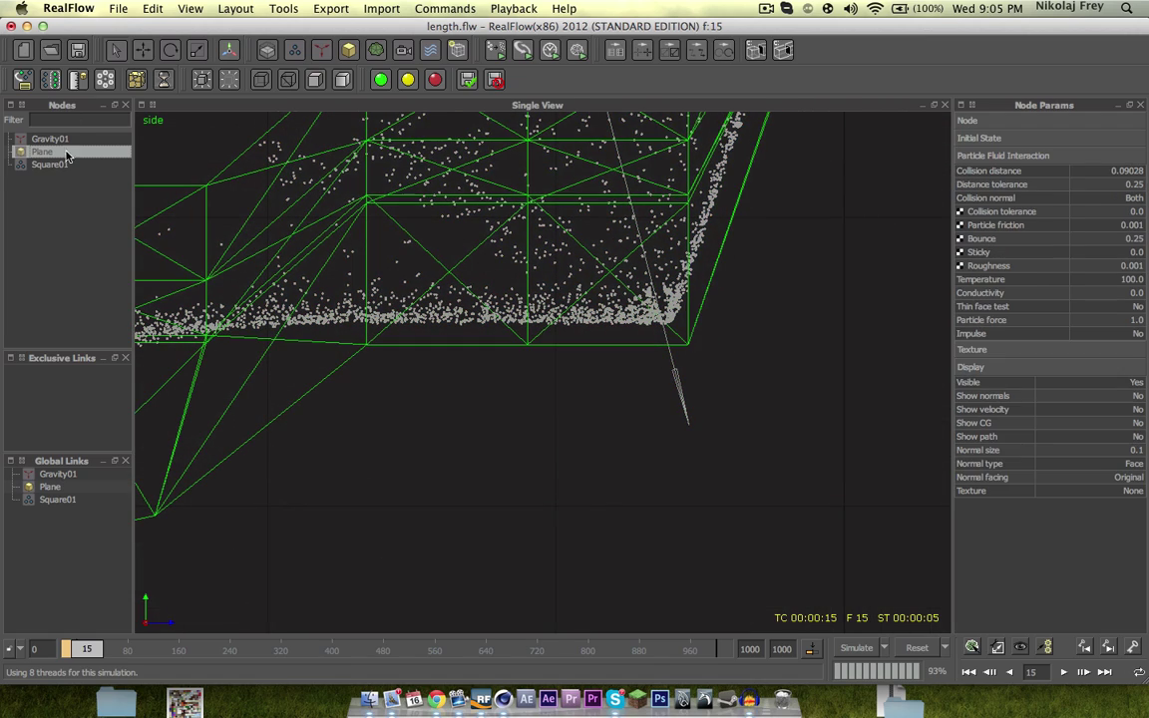
double_click(1133, 171)
text(.)
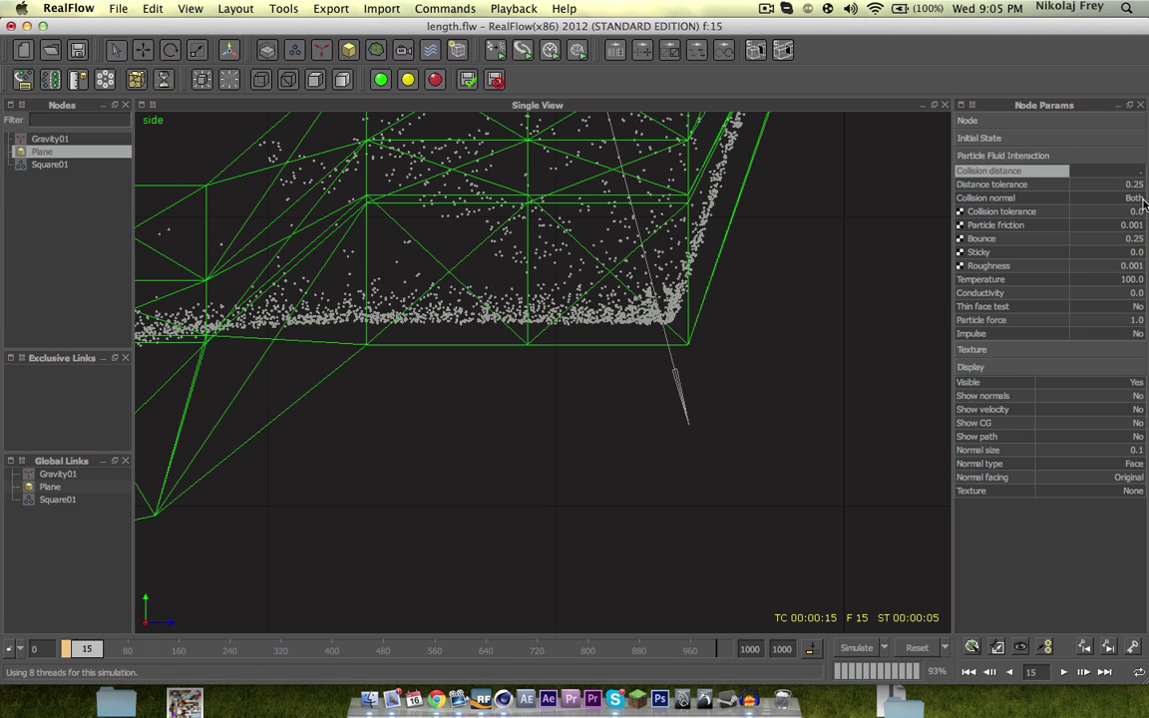
text(01)
key(Return)
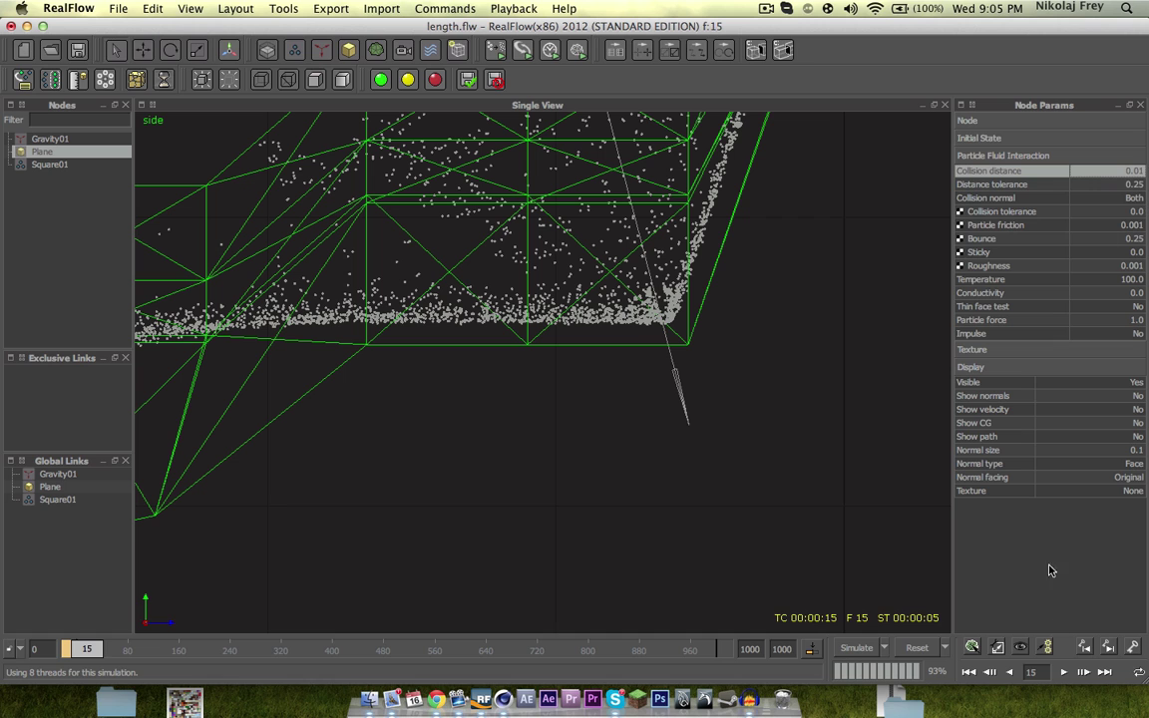
Reset the scene, simulate with the square emitter selected, stop at frame 5 and examine the gap between particles and terrain.
click(916, 647)
click(43, 167)
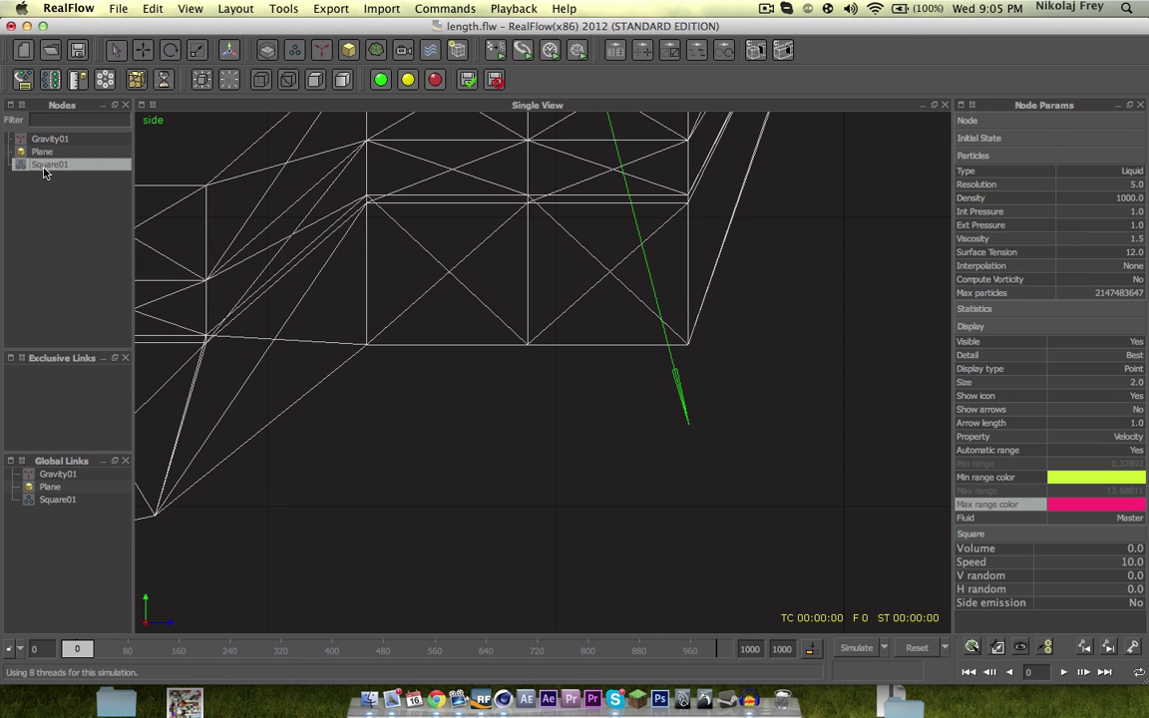
click(872, 650)
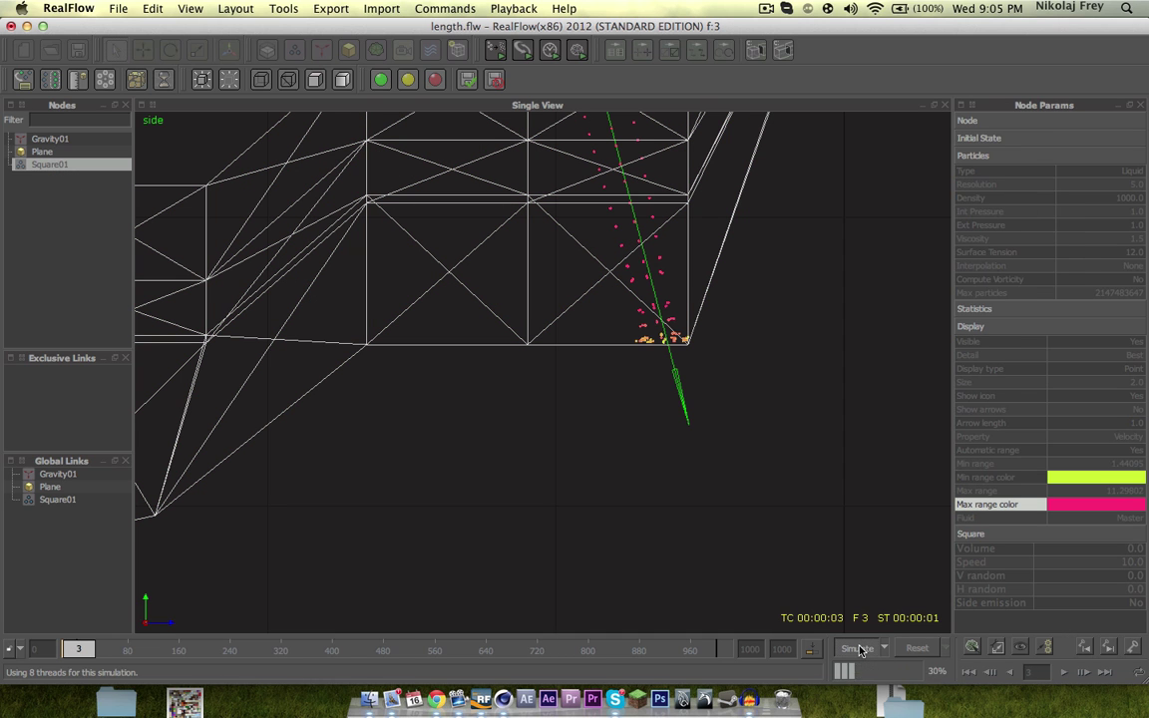
click(860, 650)
scroll(700, 362, up, 5)
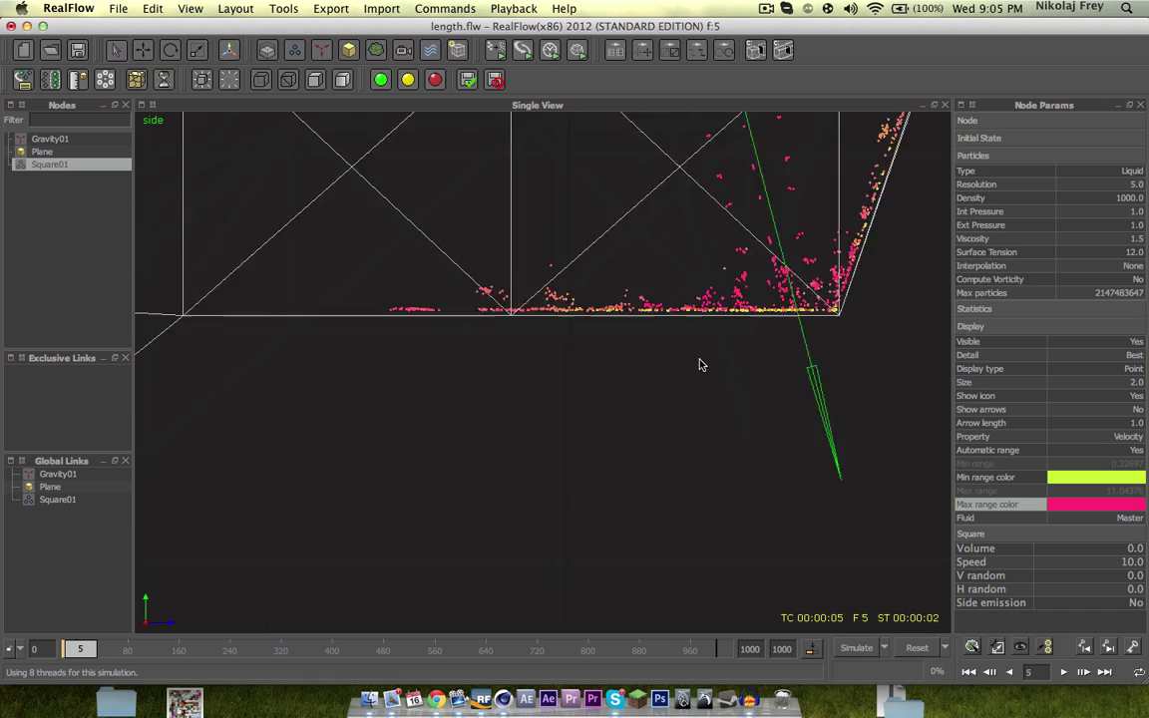
alt+middle_drag(654, 312, 376, 396)
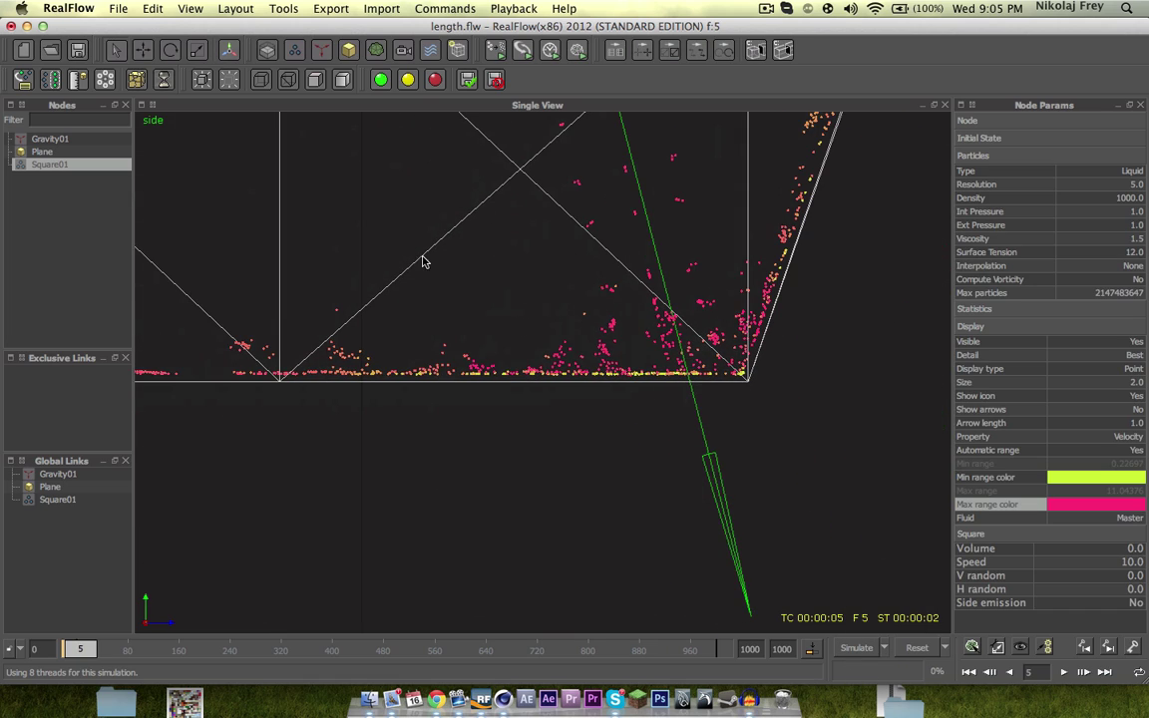
scroll(423, 257, down, 5)
middle_drag(395, 340, 533, 303)
scroll(532, 303, down, 2)
middle_drag(476, 340, 655, 316)
Reset the scene and set the plane's bounce to 0.05, roughness to 0.04 and particle friction to 0.05.
click(916, 647)
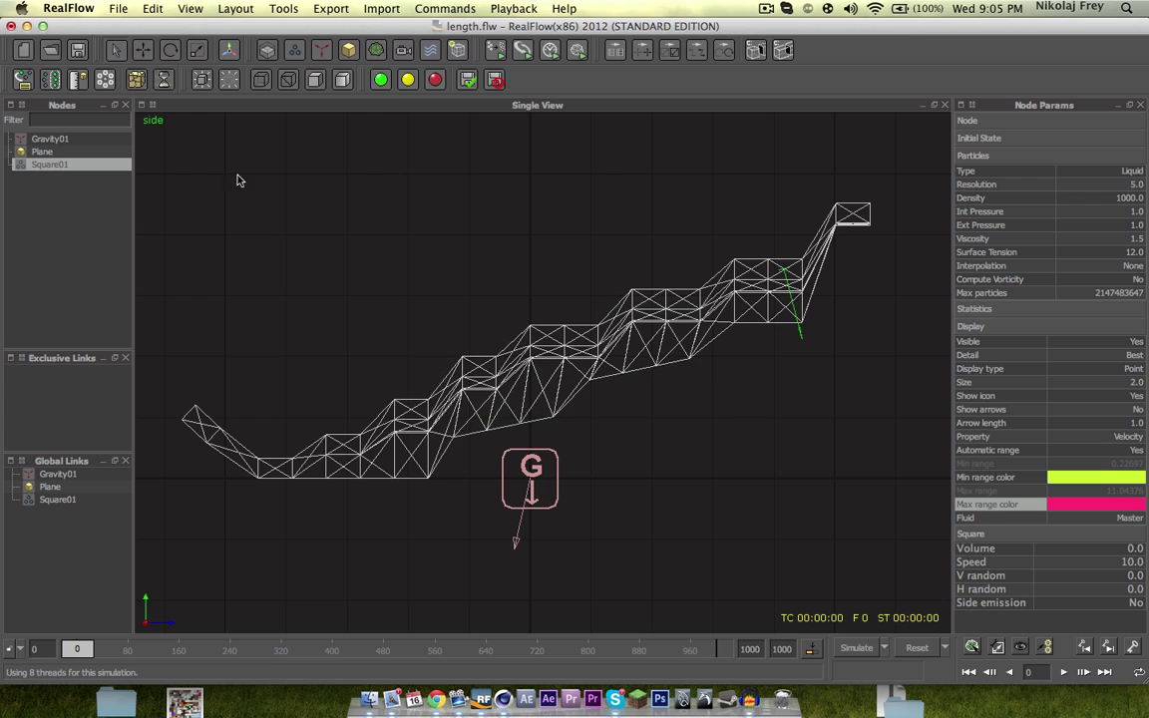
click(41, 150)
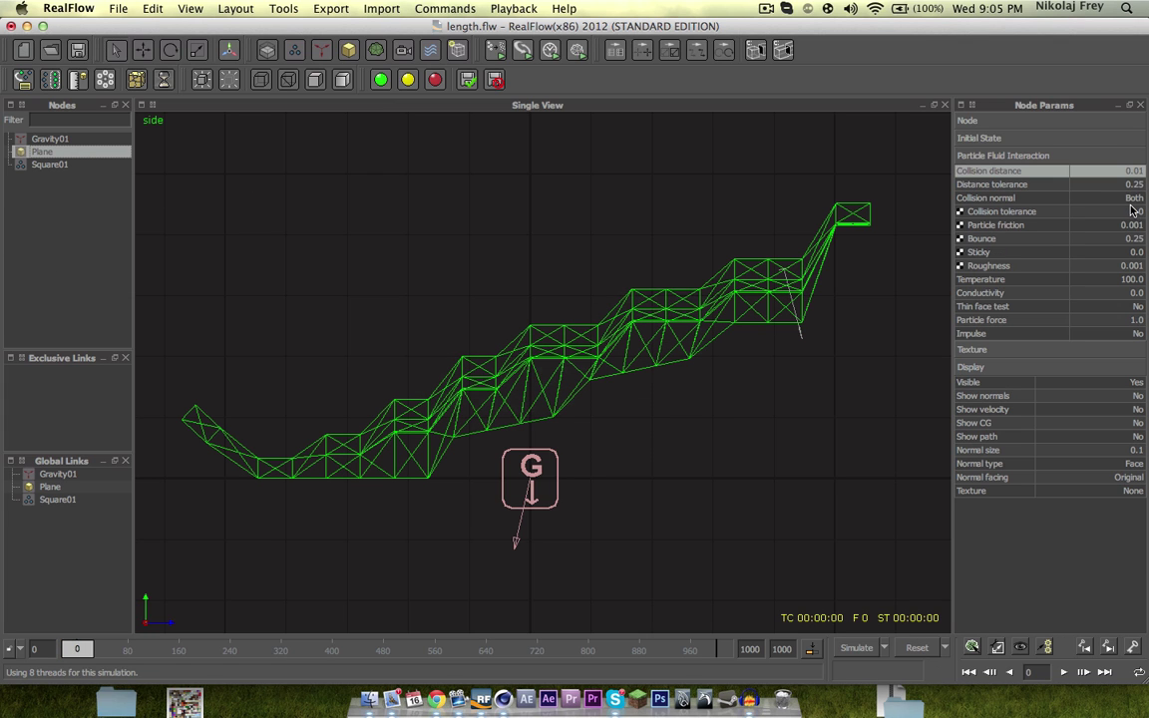
double_click(1132, 239)
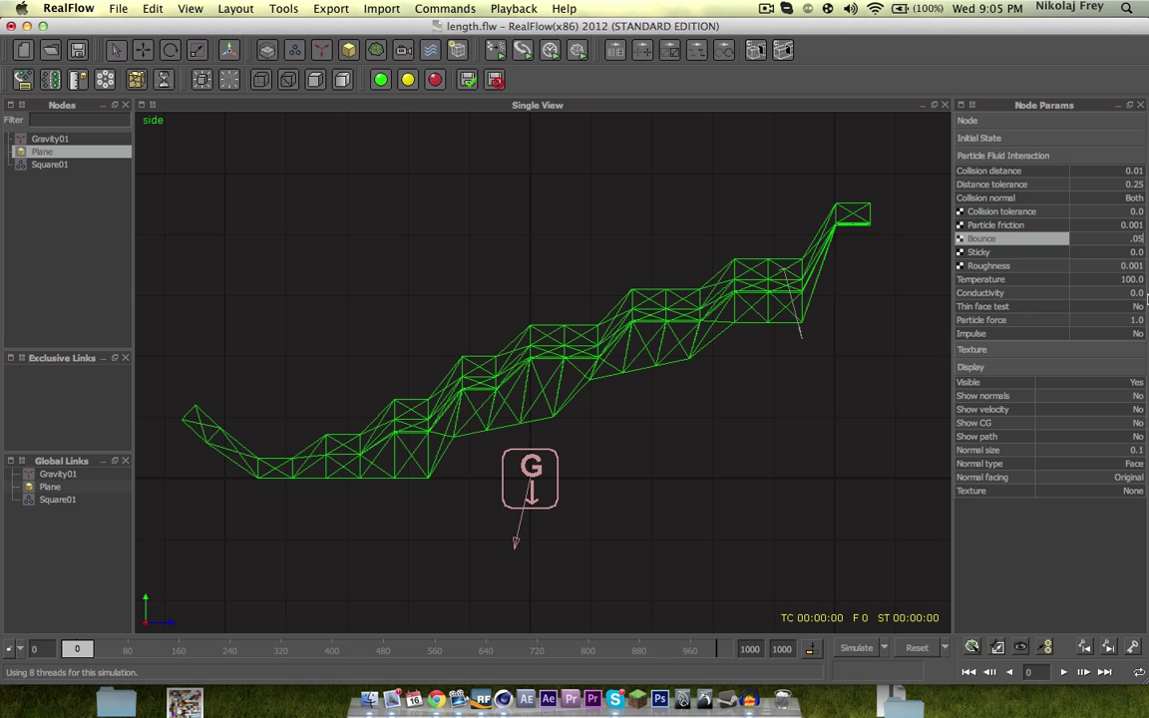
key(Tab)
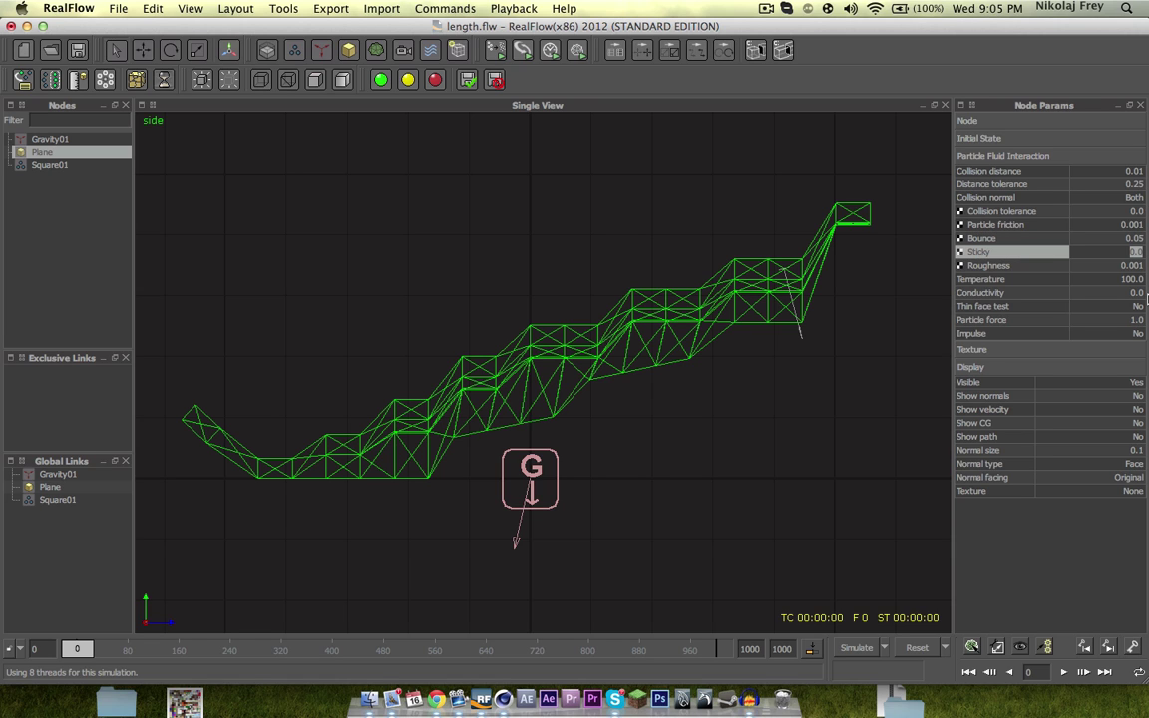
key(Tab)
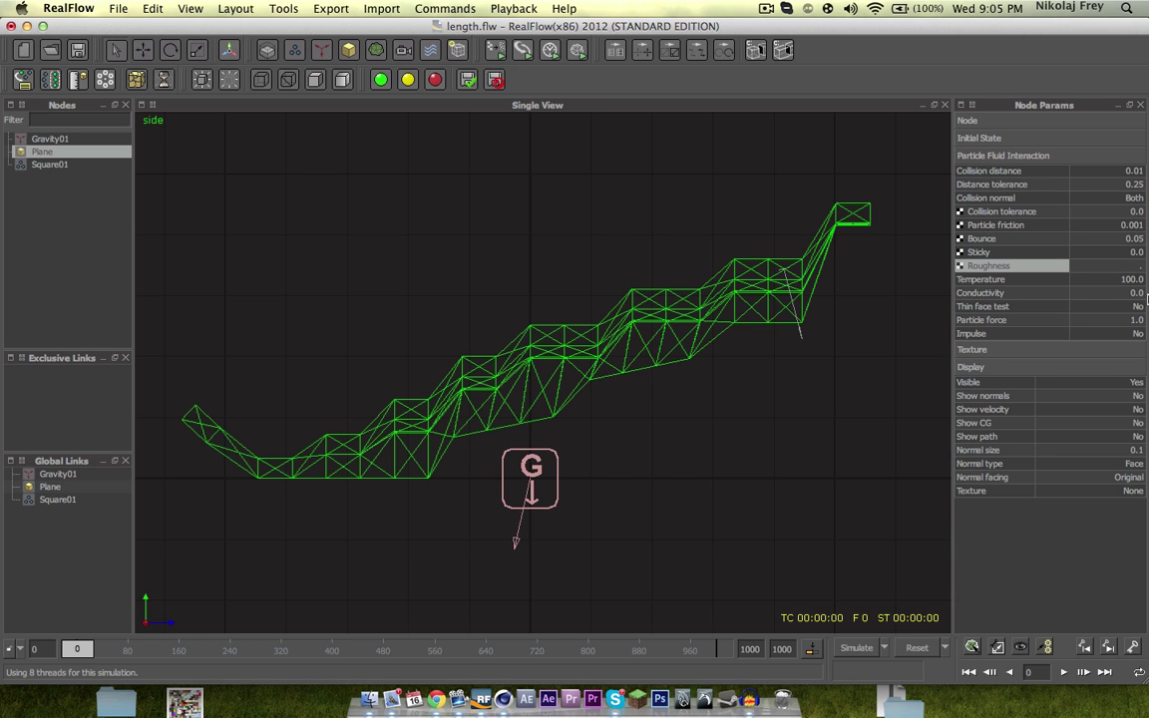
text(.04)
key(Return)
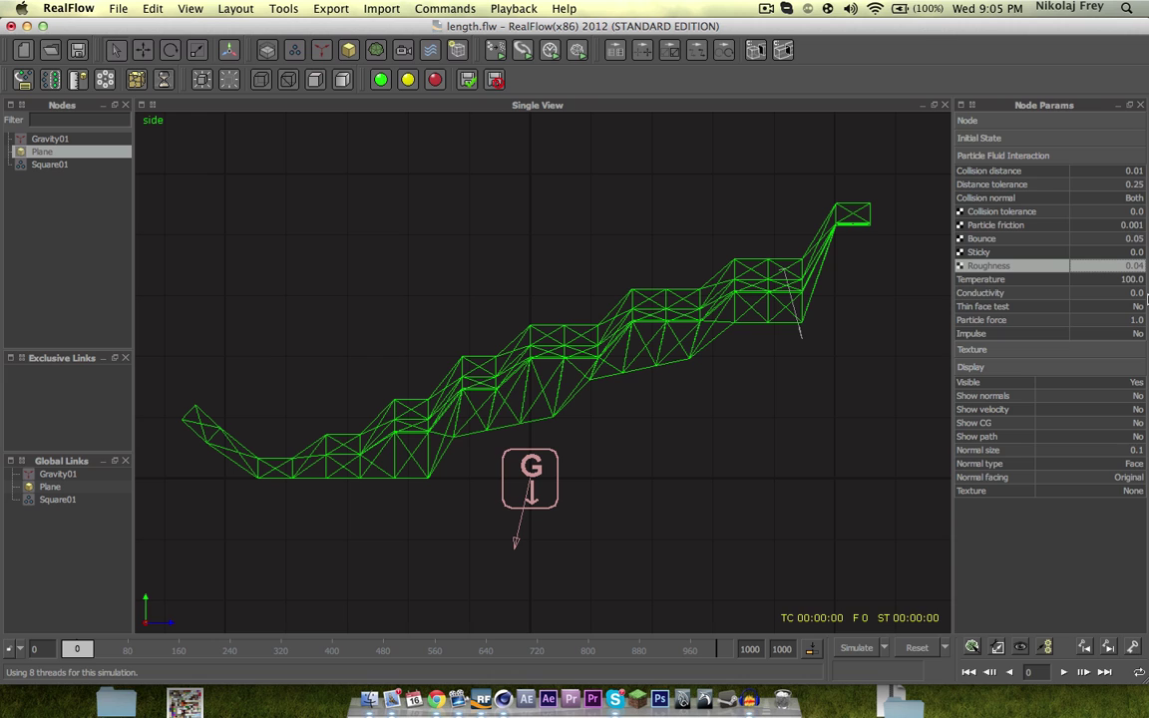
click(1146, 227)
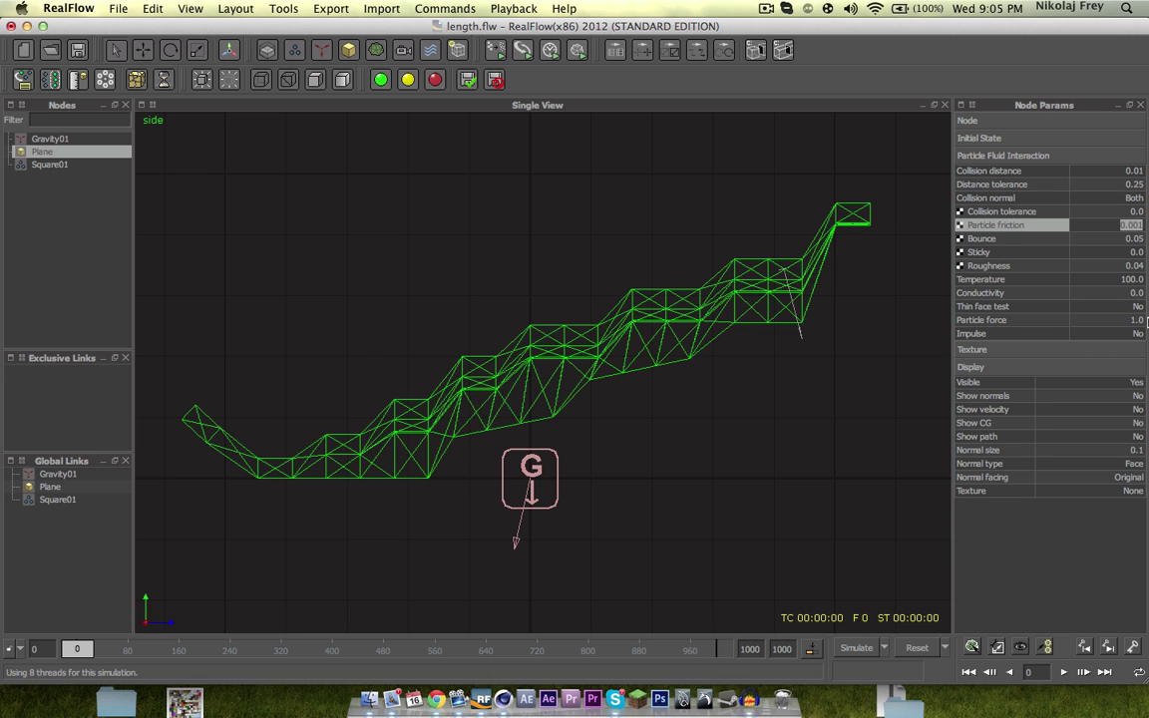
text(.05)
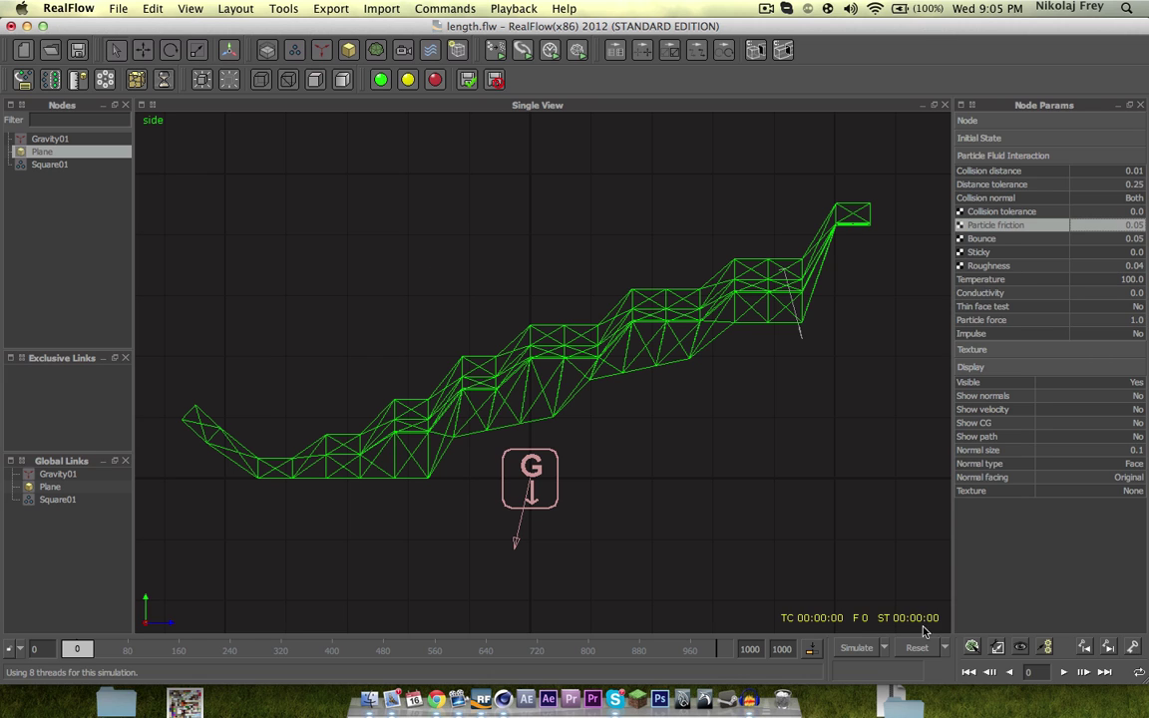
Try the plane's collision normal as Inward with a short test simulation to frame 3, and reset the scene.
click(1135, 199)
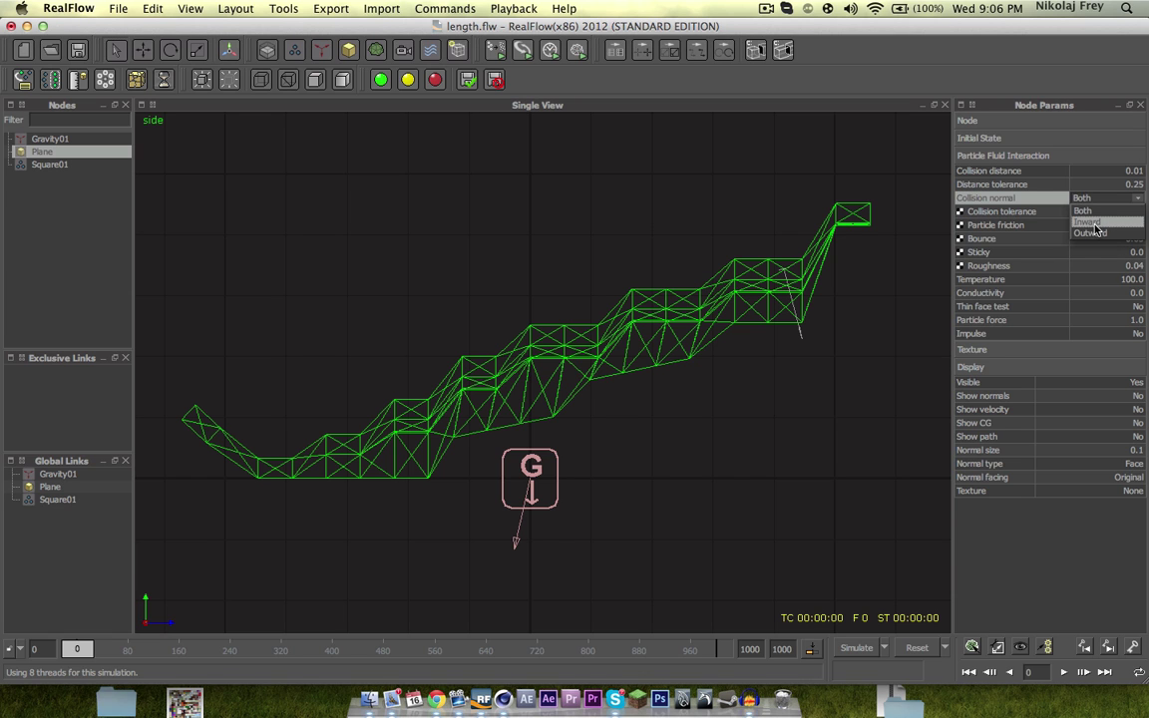
click(992, 206)
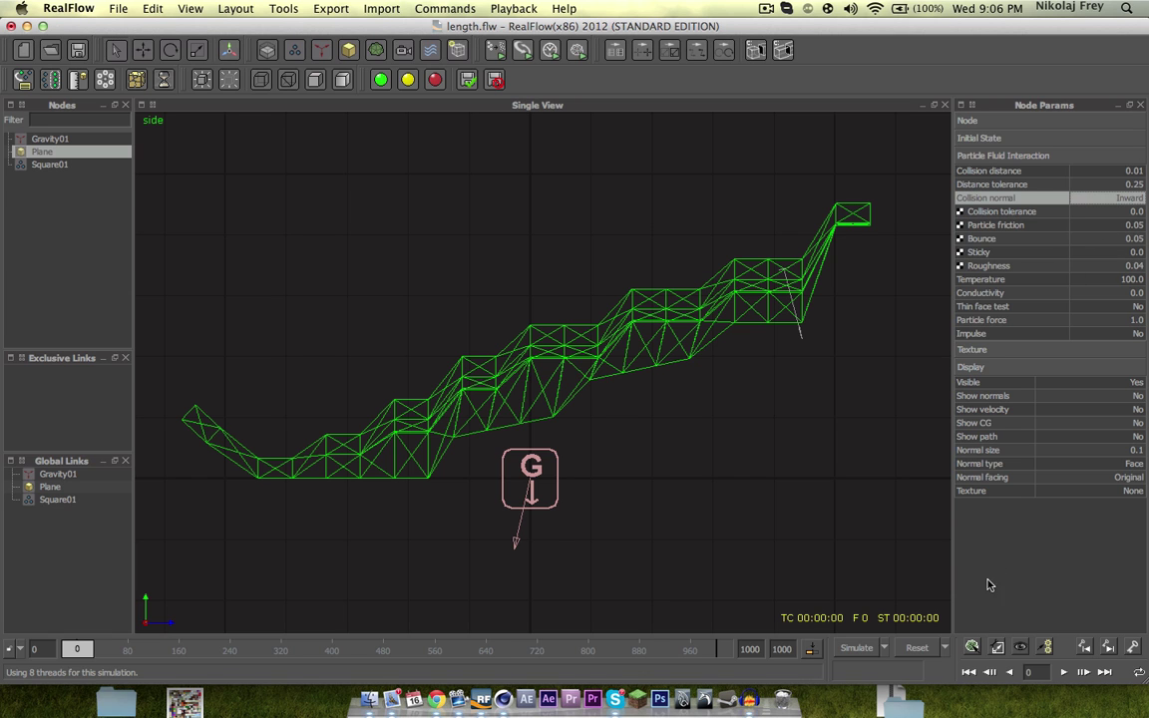
click(856, 649)
click(857, 650)
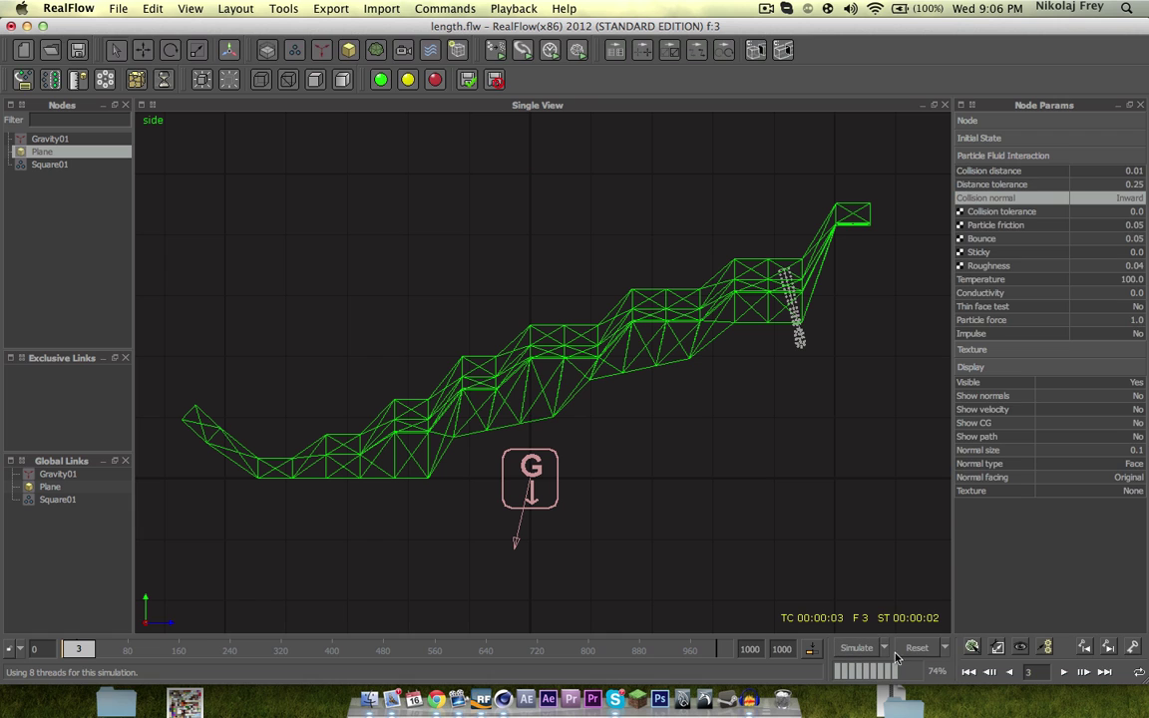
click(914, 648)
key(Return)
Try the plane's collision normal as Outward with a short test simulation to frame 4, and reset the scene.
click(1136, 200)
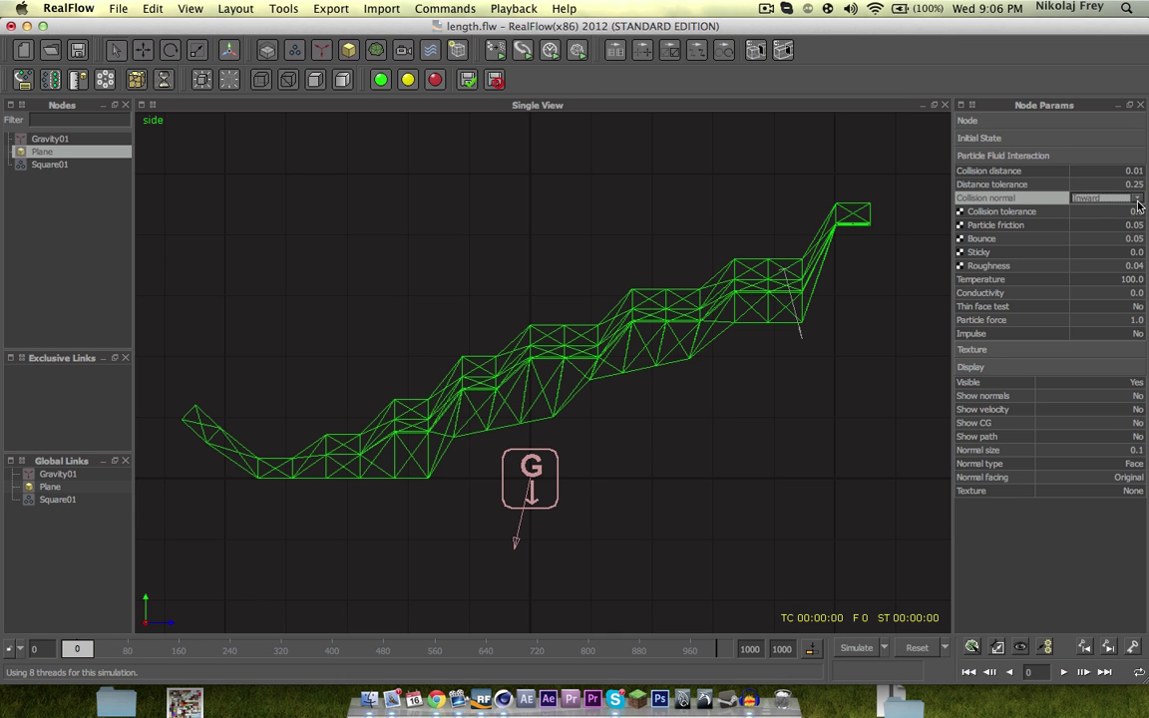
click(1136, 200)
click(1095, 241)
click(909, 645)
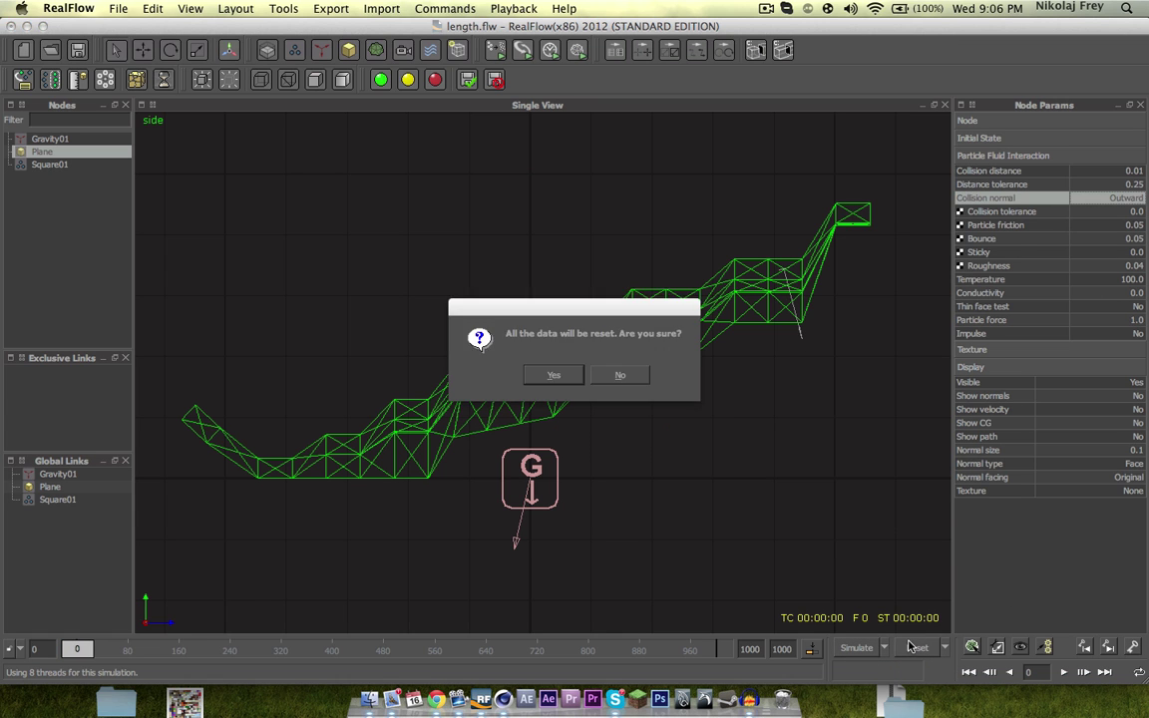
key(Return)
click(856, 648)
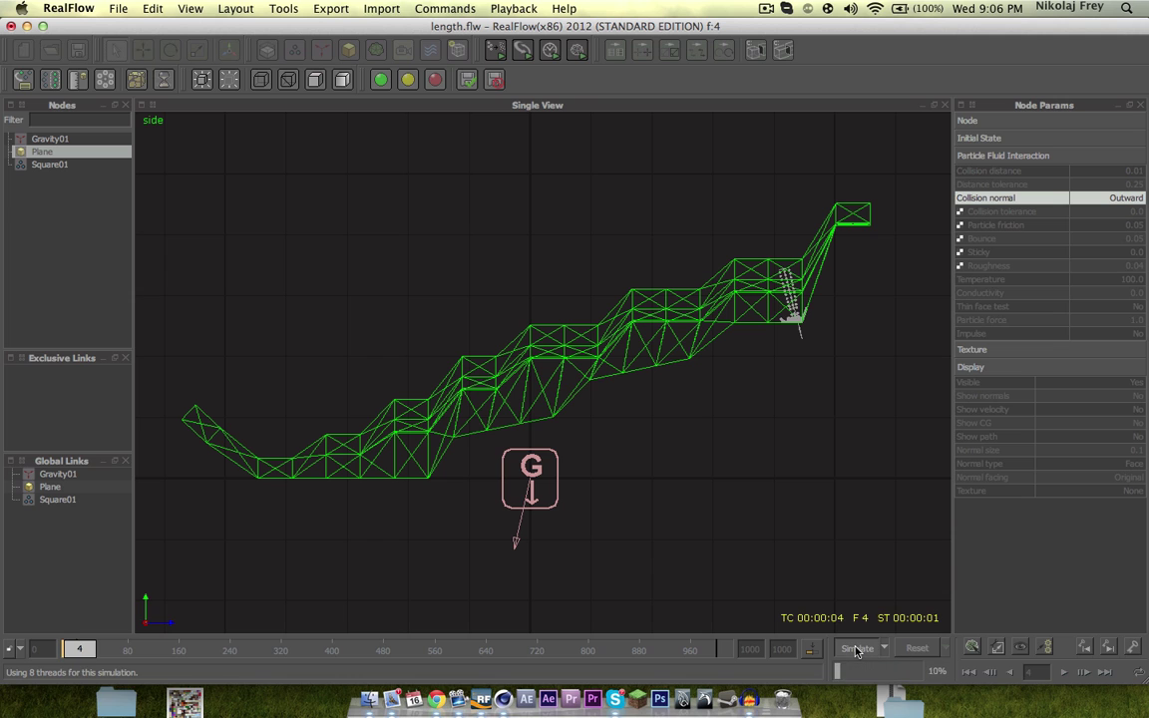
click(856, 648)
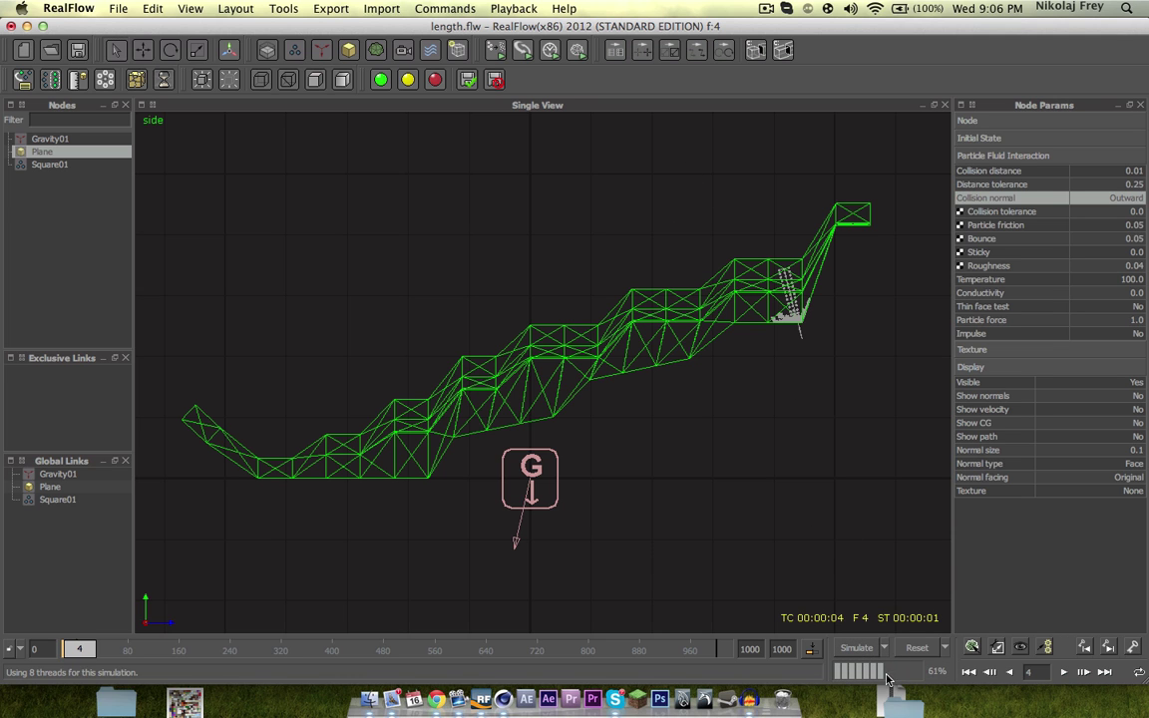
click(911, 647)
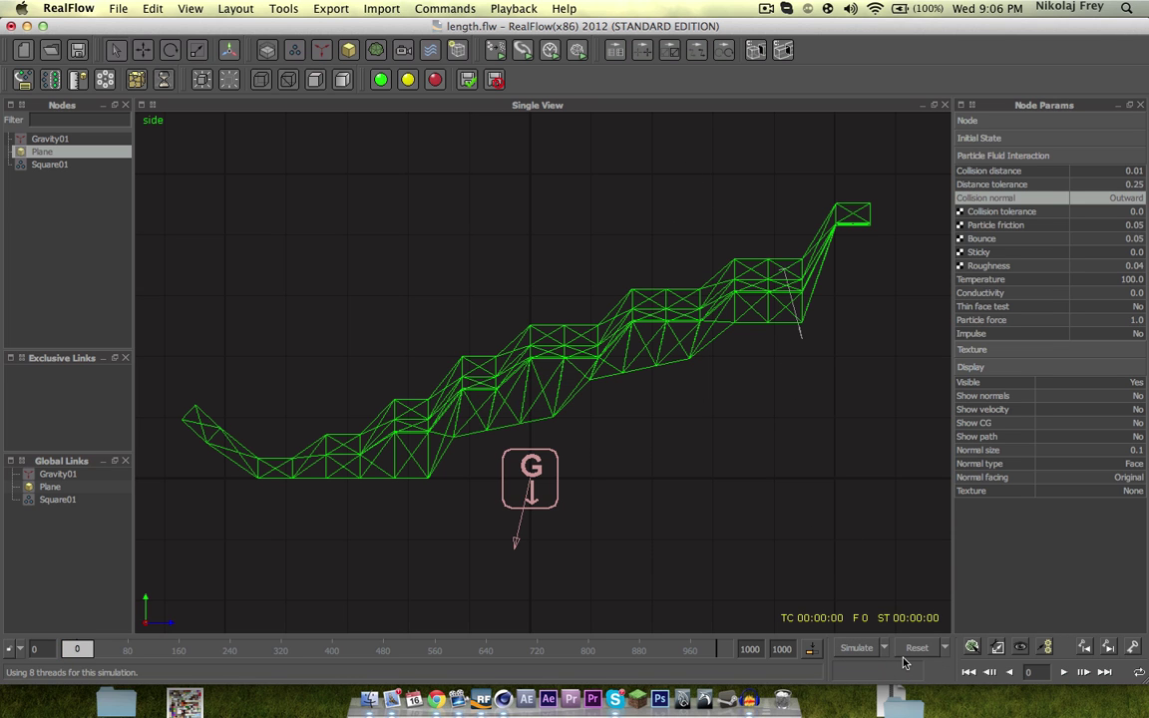
Set the plane's collision normal back to Both.
click(1135, 199)
click(1139, 201)
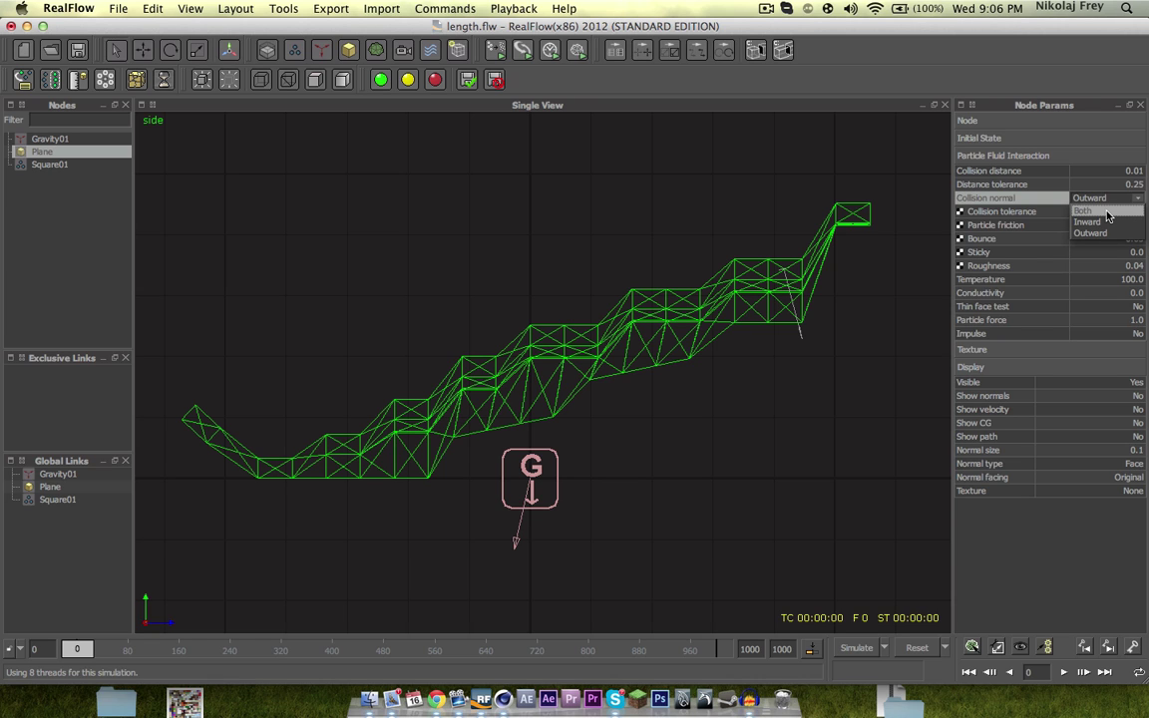
click(1106, 211)
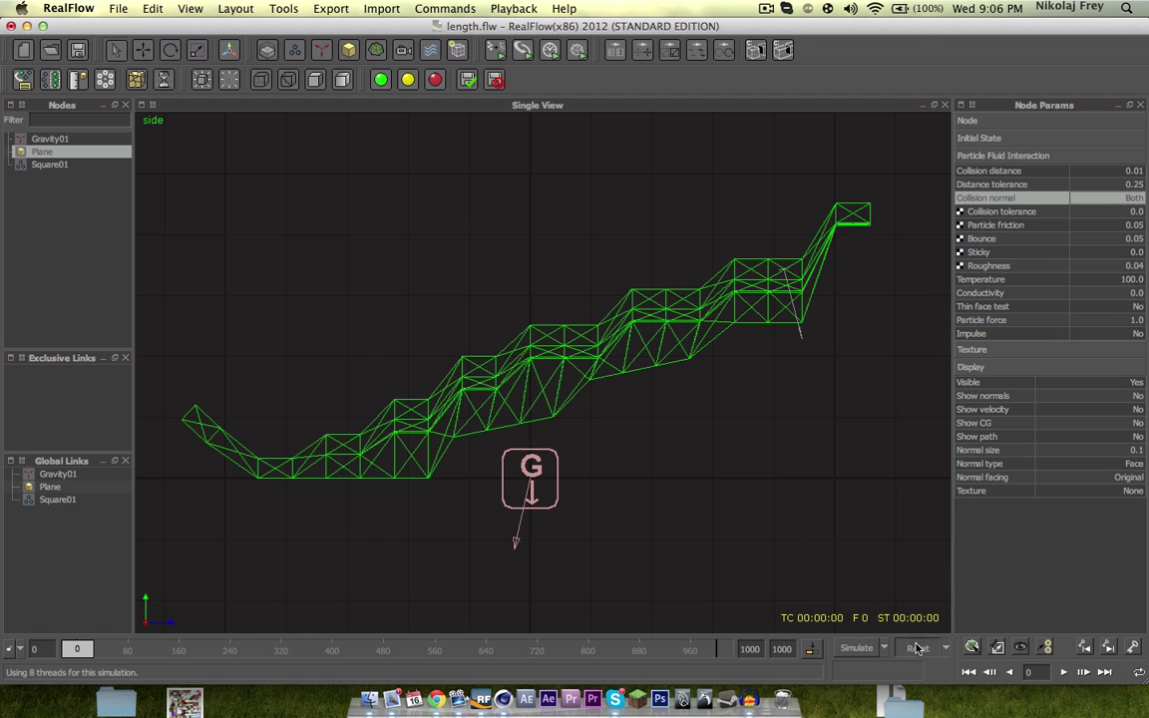
Simulate to about frame 10, watching the square emitter's colored particles along the whole terrain, and reset the scene.
click(859, 649)
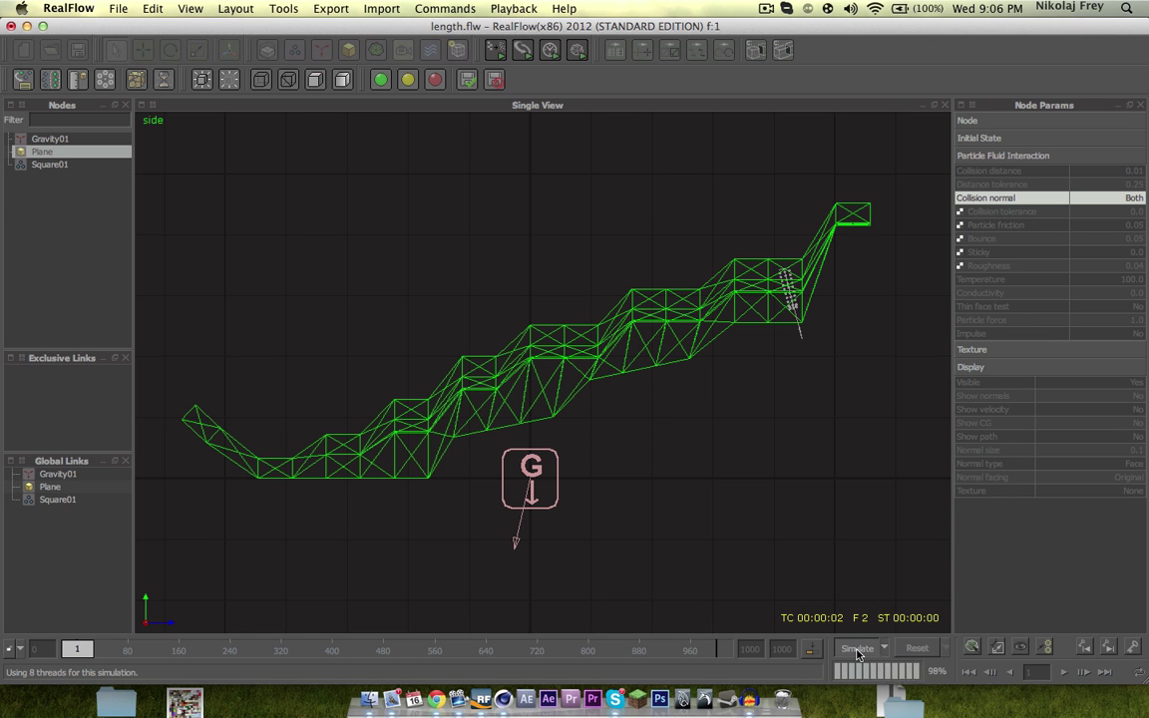
click(68, 166)
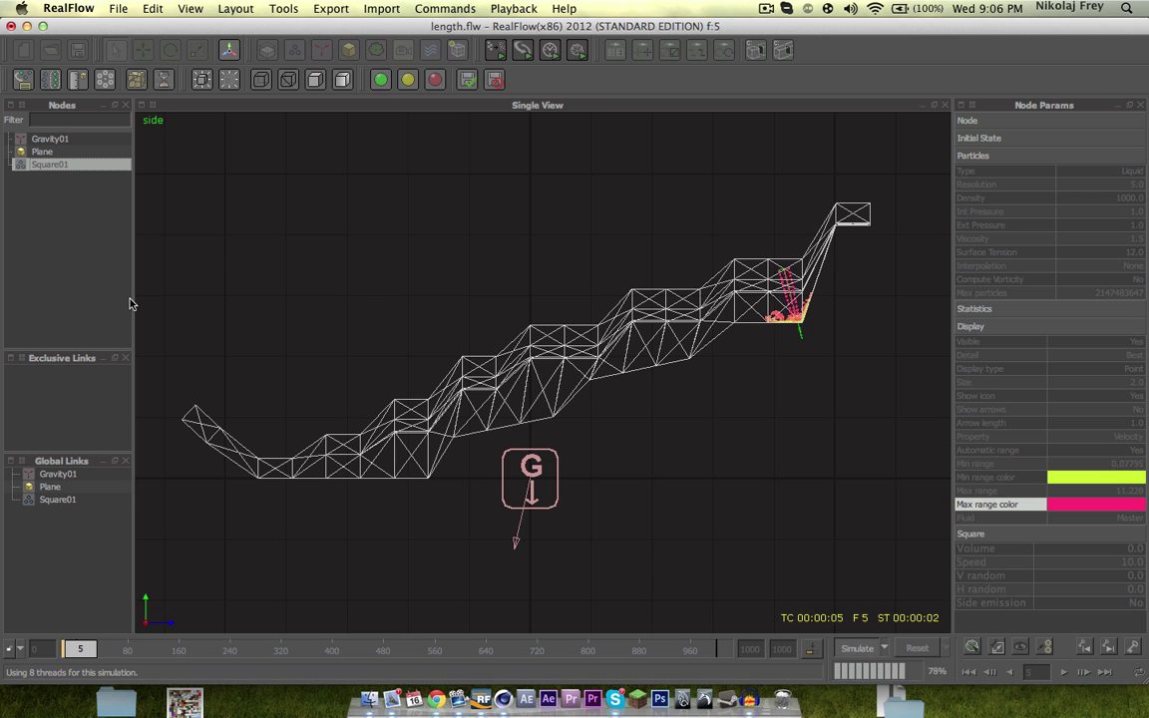
alt+middle_drag(475, 328, 484, 320)
alt+right_drag(485, 320, 437, 286)
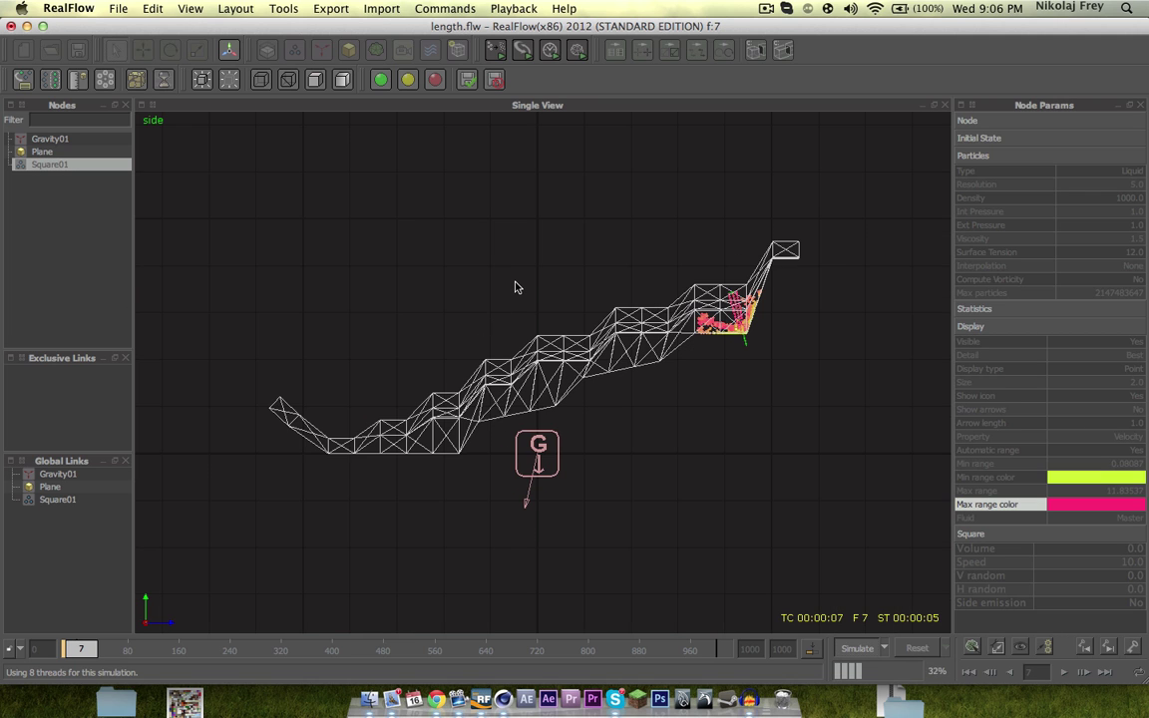
scroll(514, 286, up, 3)
scroll(515, 286, down, 2)
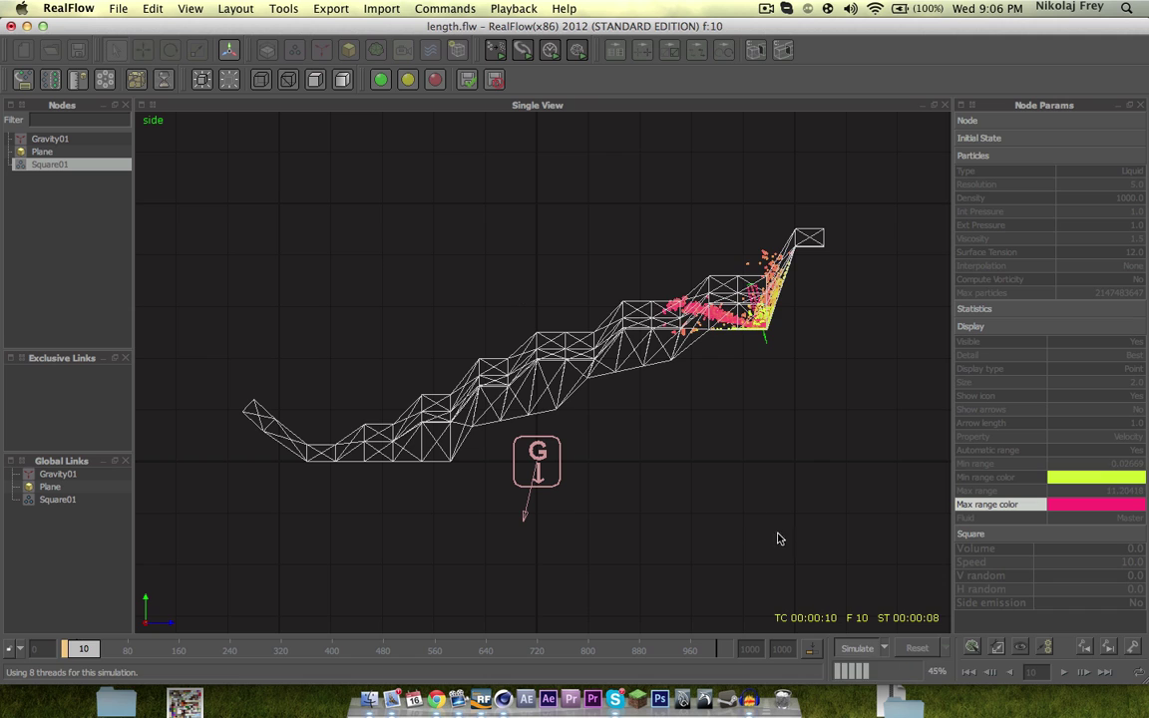
click(858, 647)
click(916, 648)
click(550, 374)
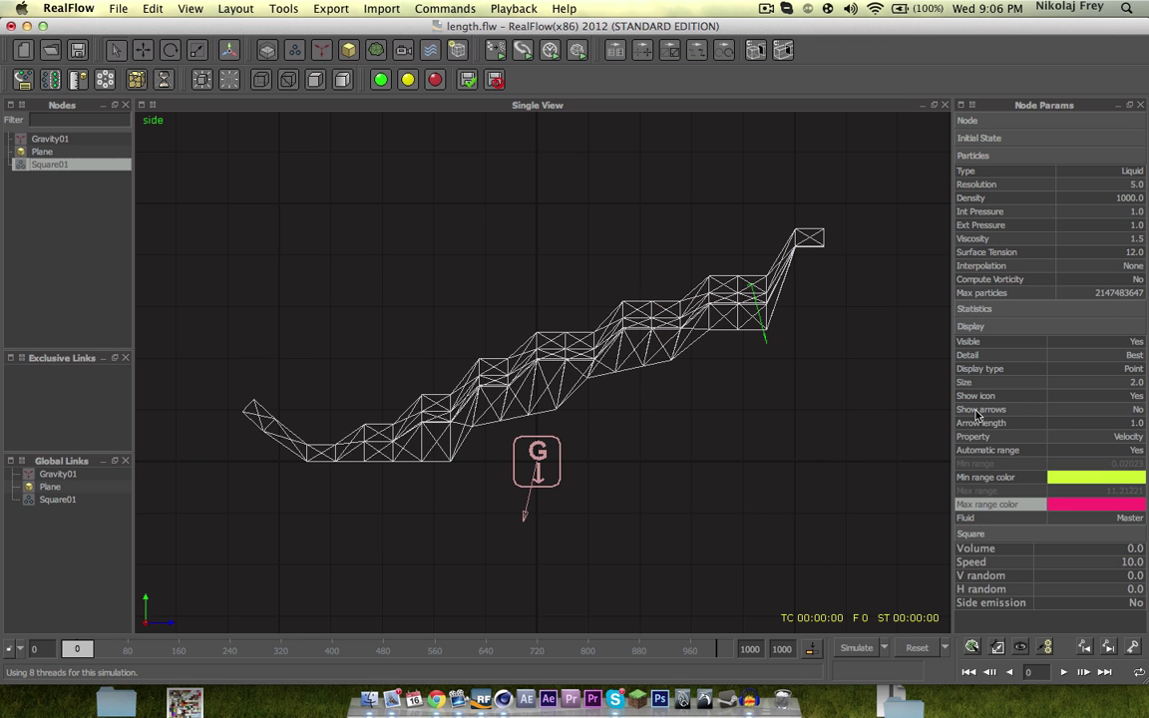
Set the square emitter's speed to 6, reset the scene and simulate to frame 9.
double_click(1137, 563)
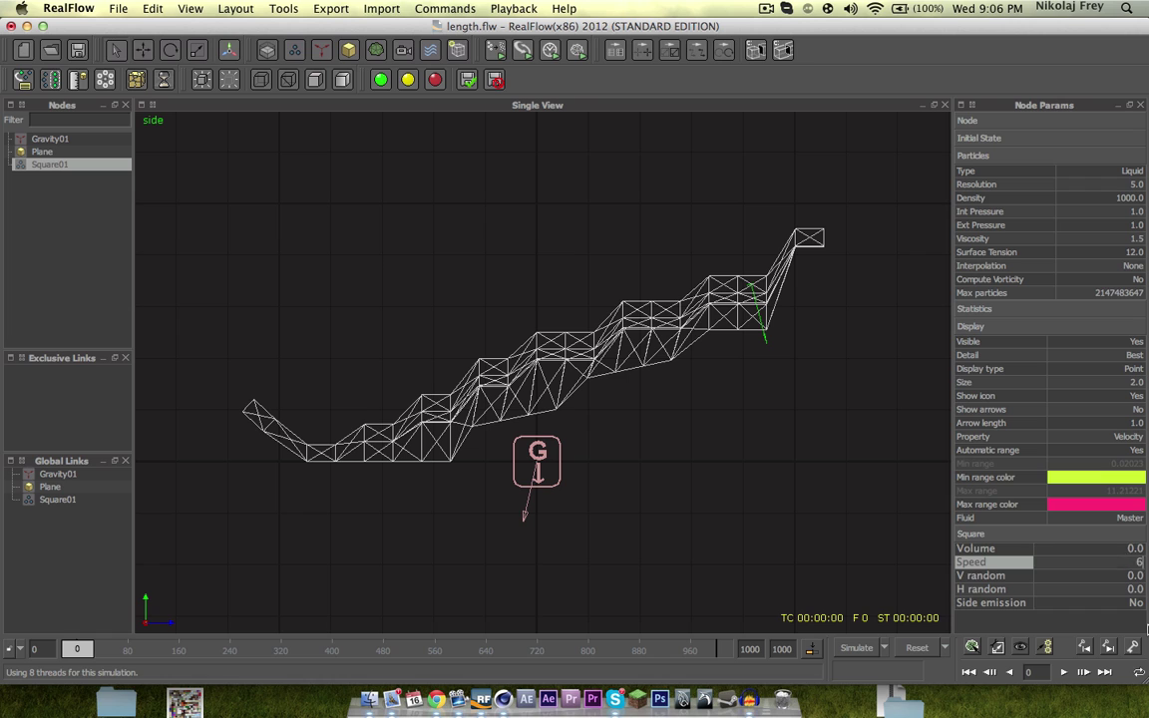
key(Return)
click(916, 646)
key(Return)
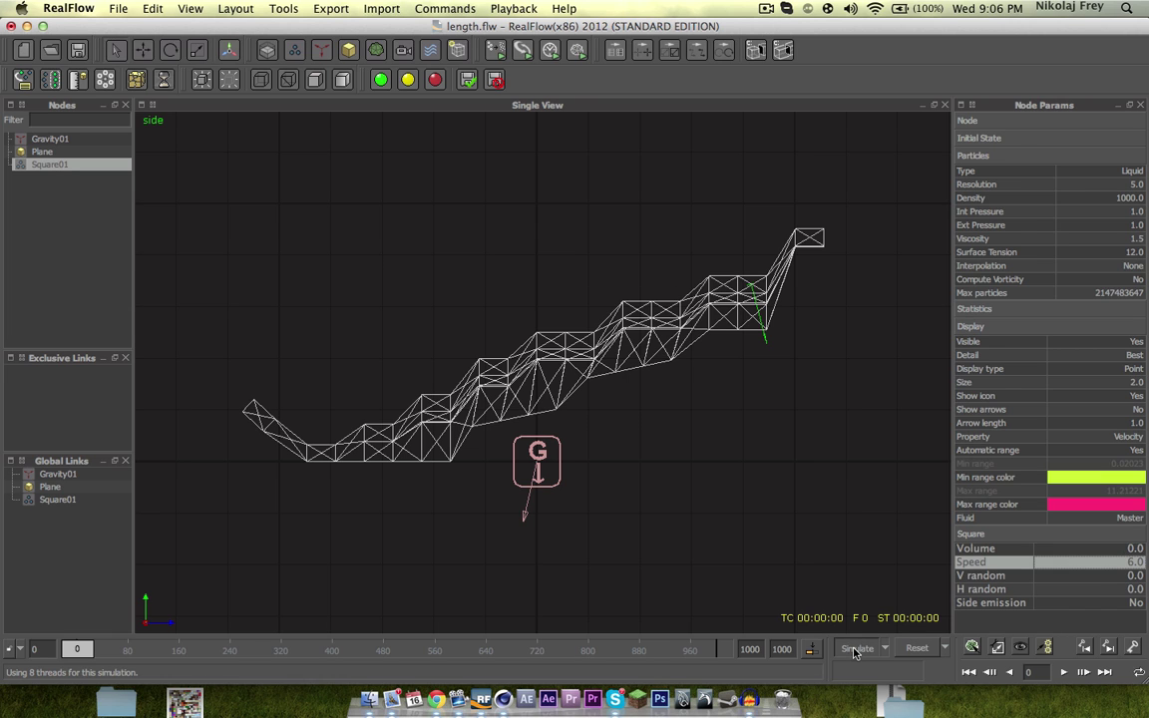
click(856, 651)
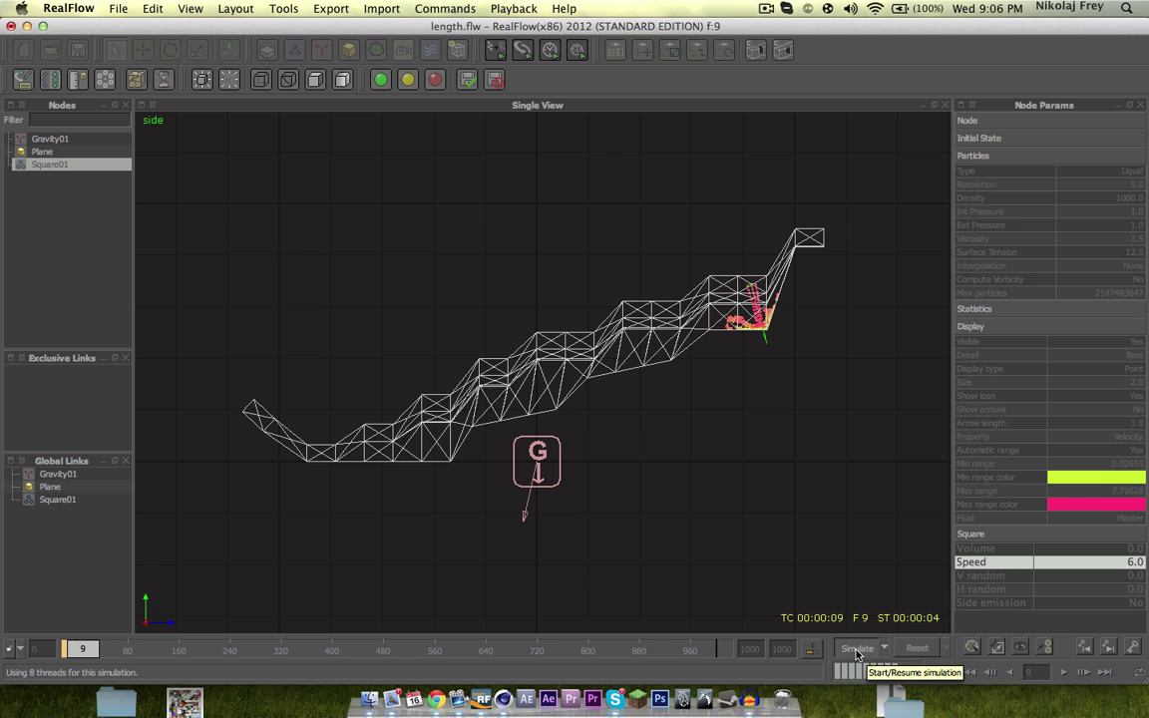
Set the simulation's maximum substeps to 15, reset the scene and run a test simulation to frame 12.
click(883, 649)
click(872, 653)
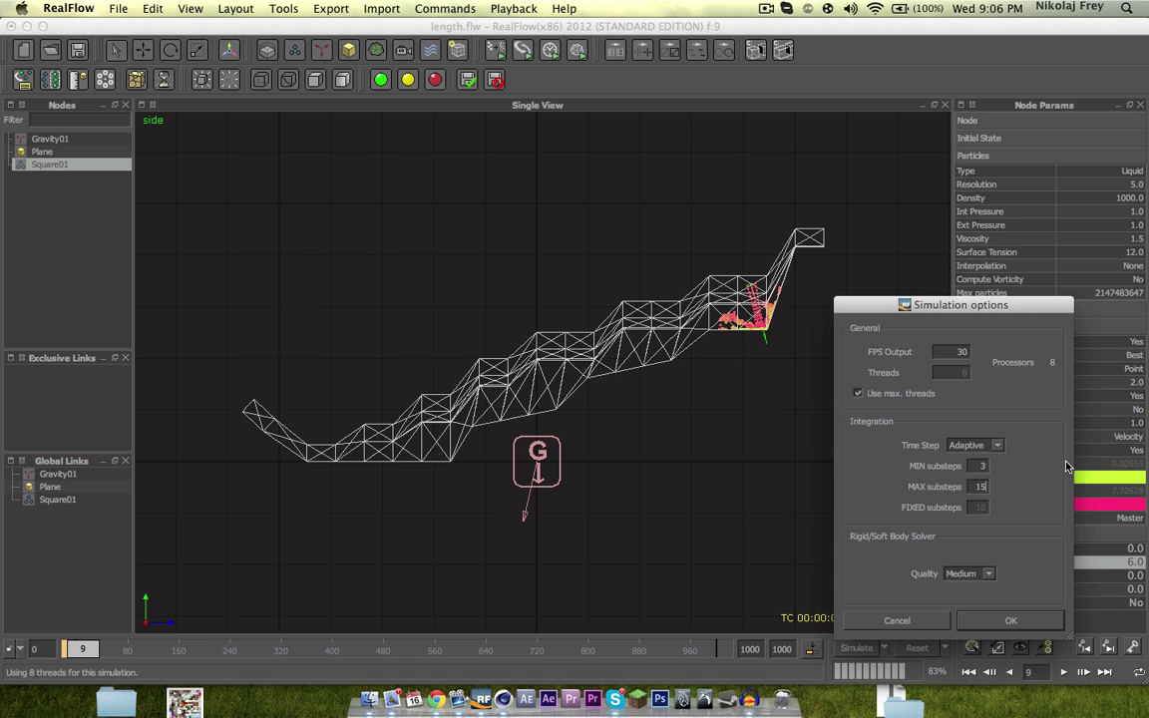
key(Return)
click(913, 649)
key(Return)
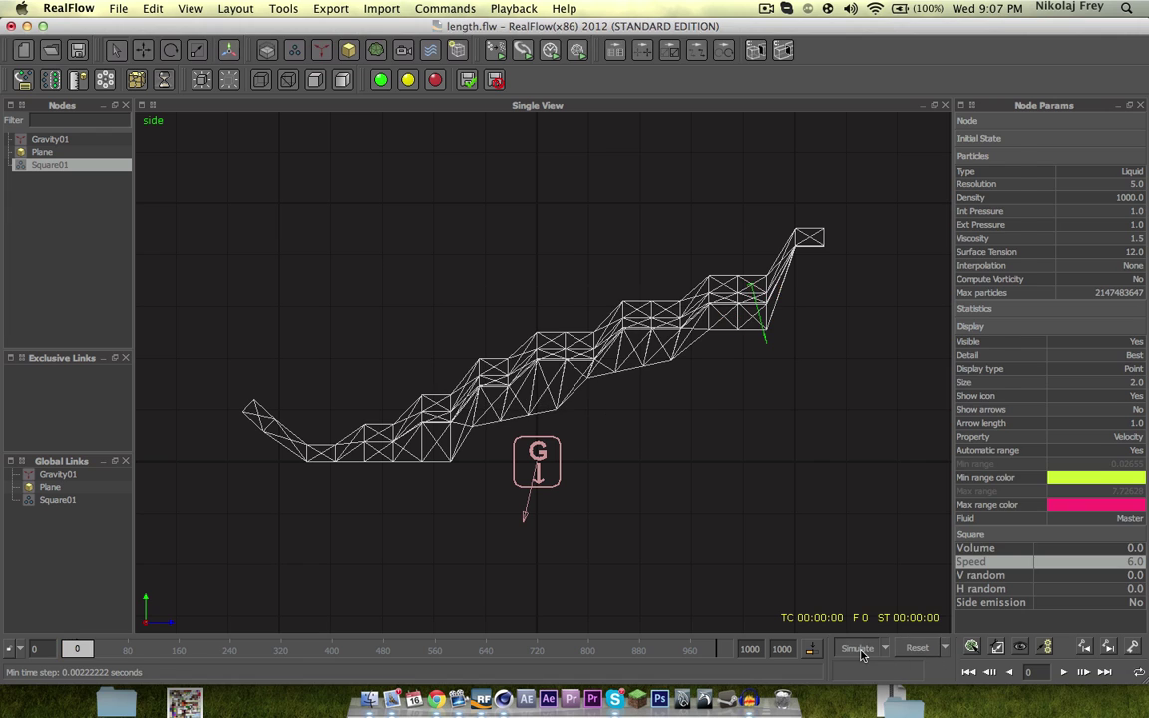
click(858, 650)
click(859, 649)
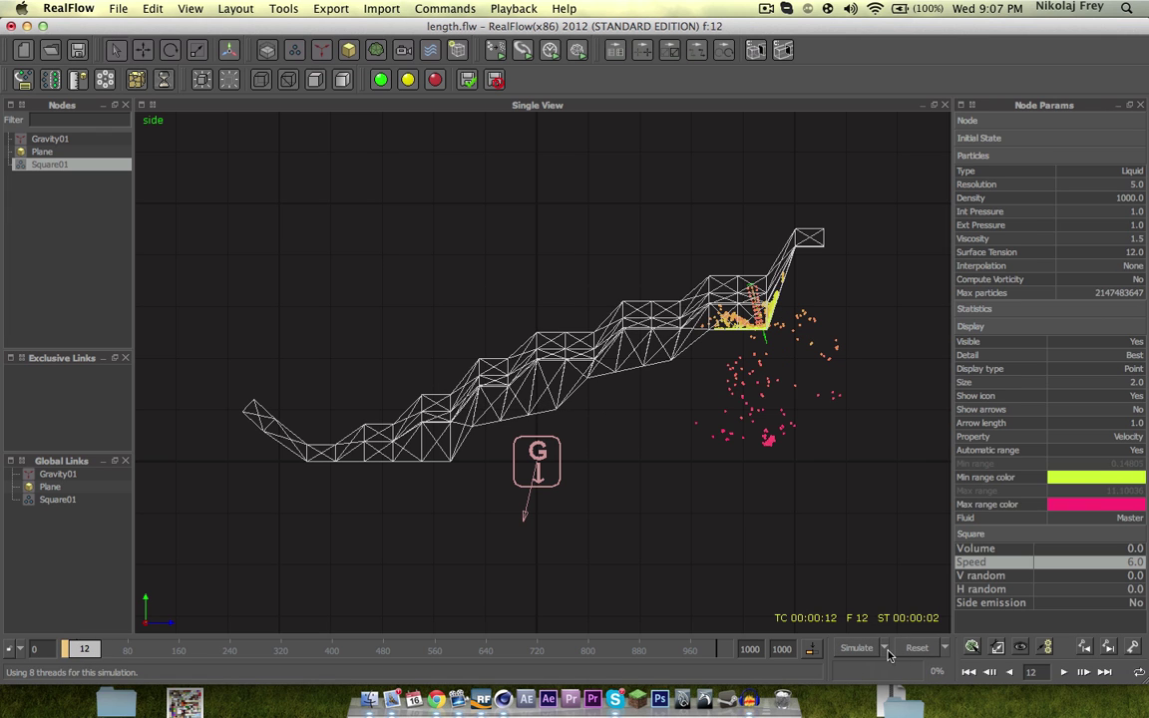
Reset the scene and set the simulation's maximum substeps to 250.
click(917, 649)
click(884, 648)
click(889, 670)
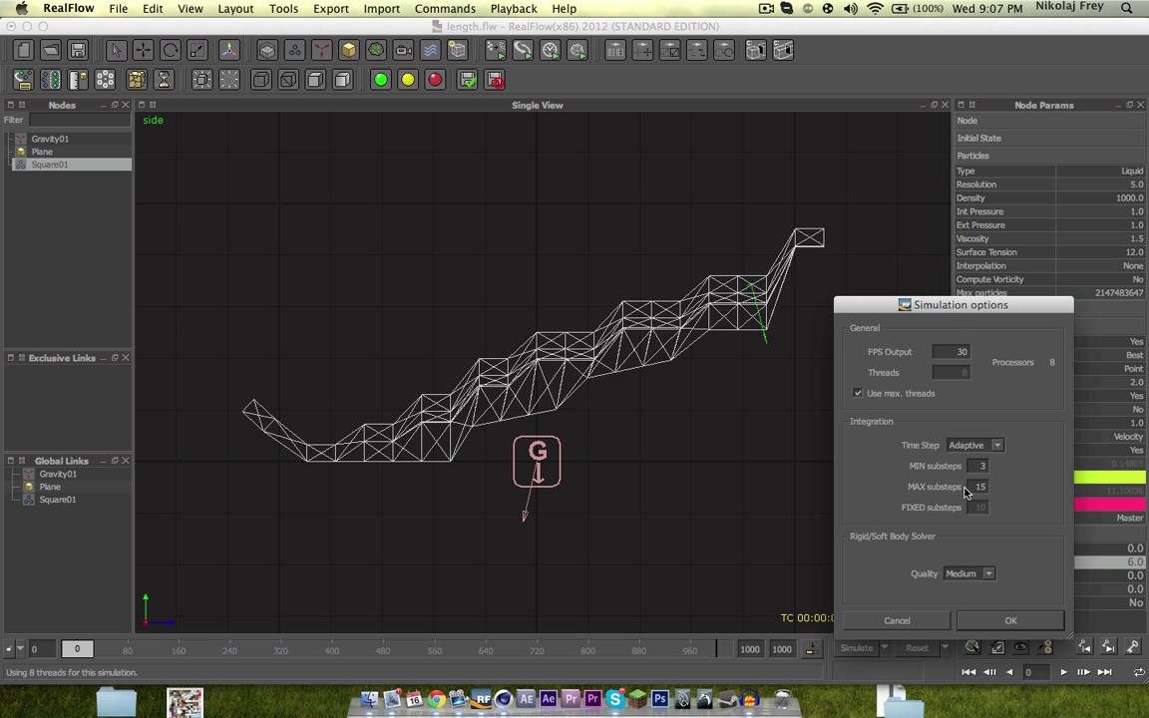
drag(973, 487, 1004, 489)
text(250)
key(Return)
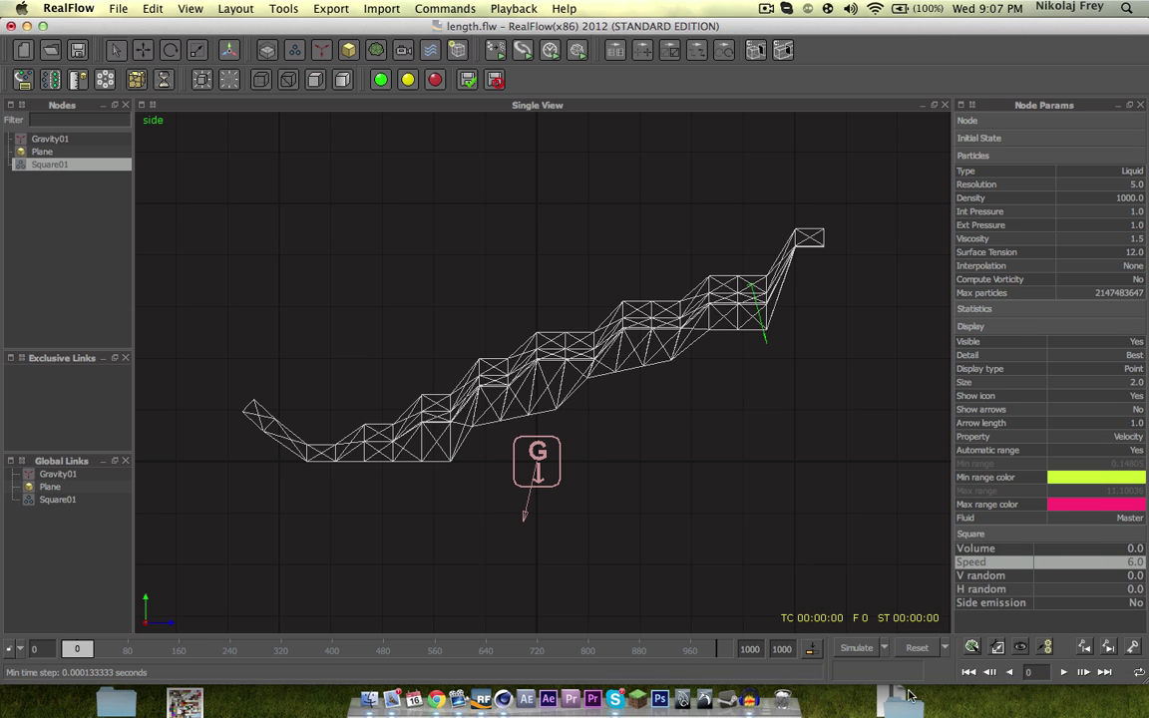
Simulate to frame 22 in the side view, reset the scene and try scaling the square emitter along its blue axis.
click(855, 649)
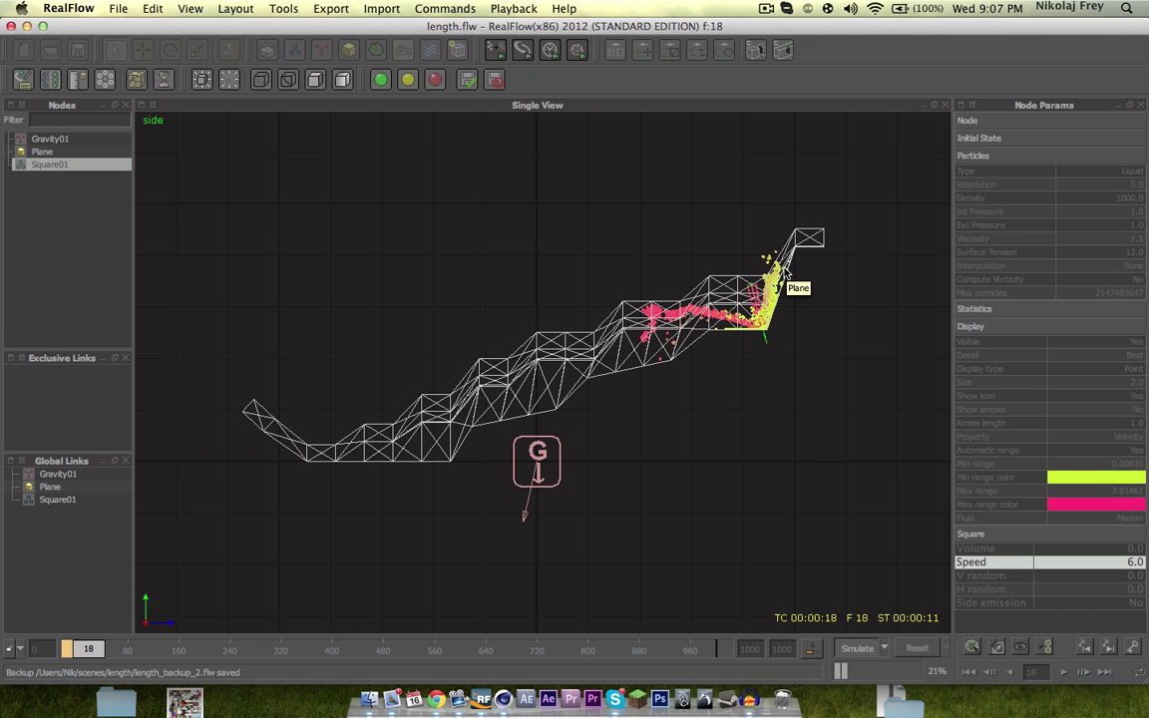
click(907, 650)
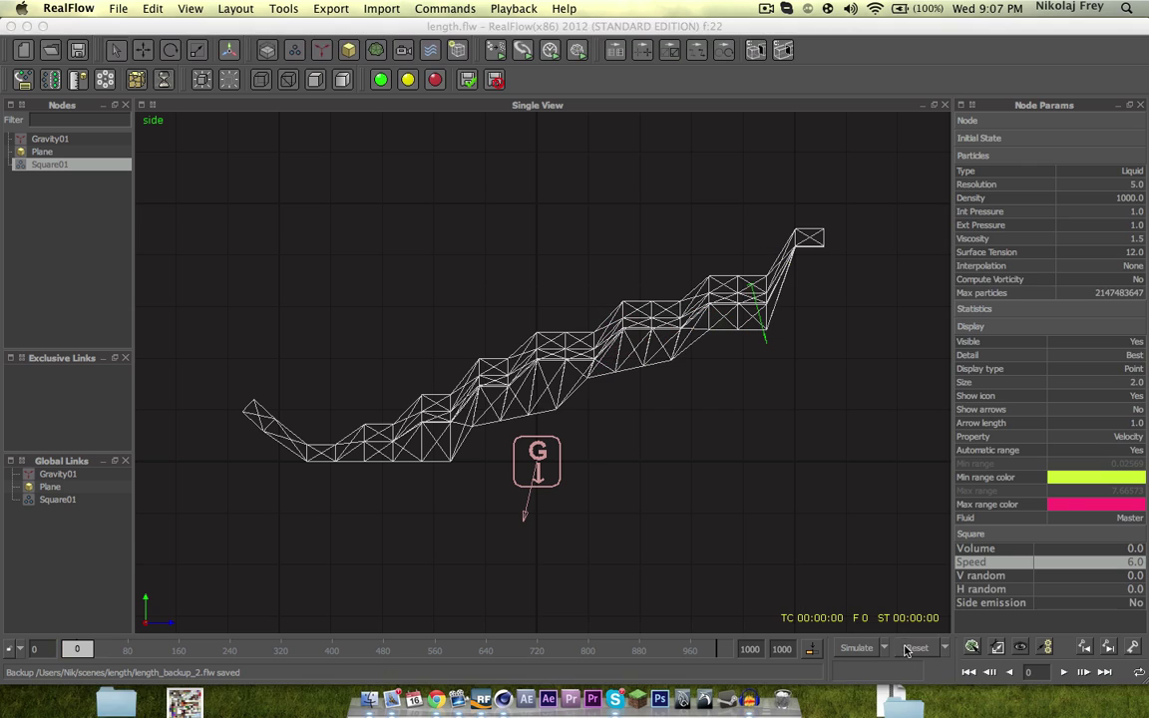
click(197, 49)
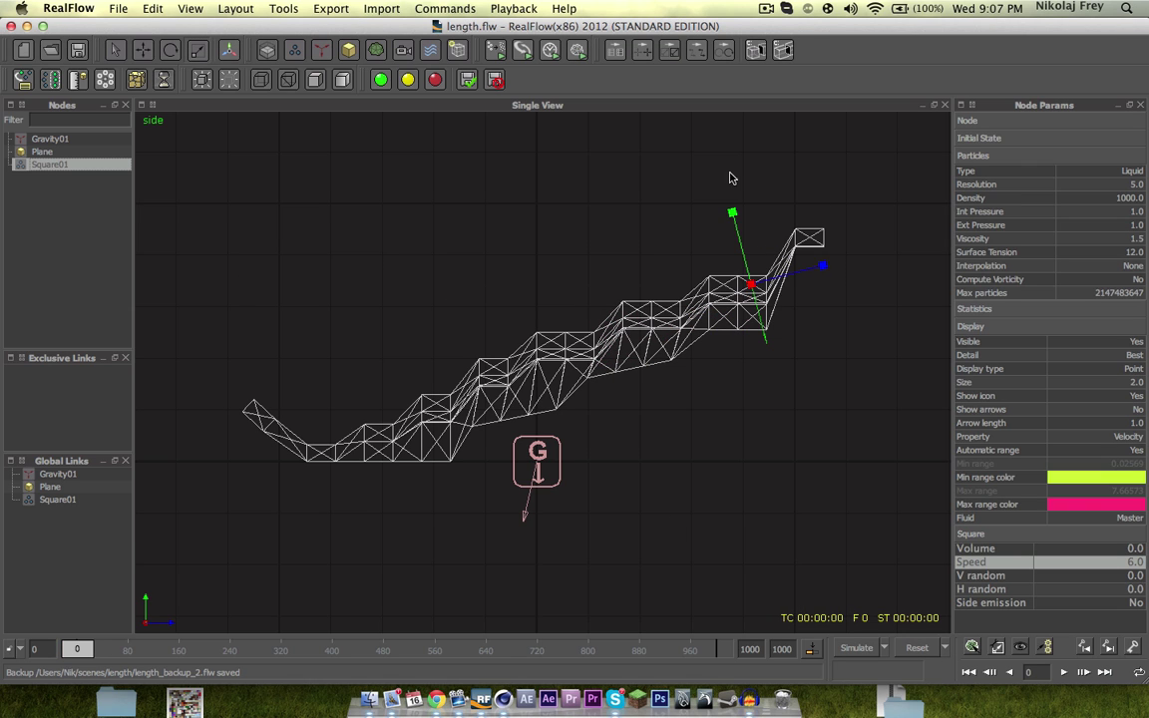
drag(823, 265, 824, 265)
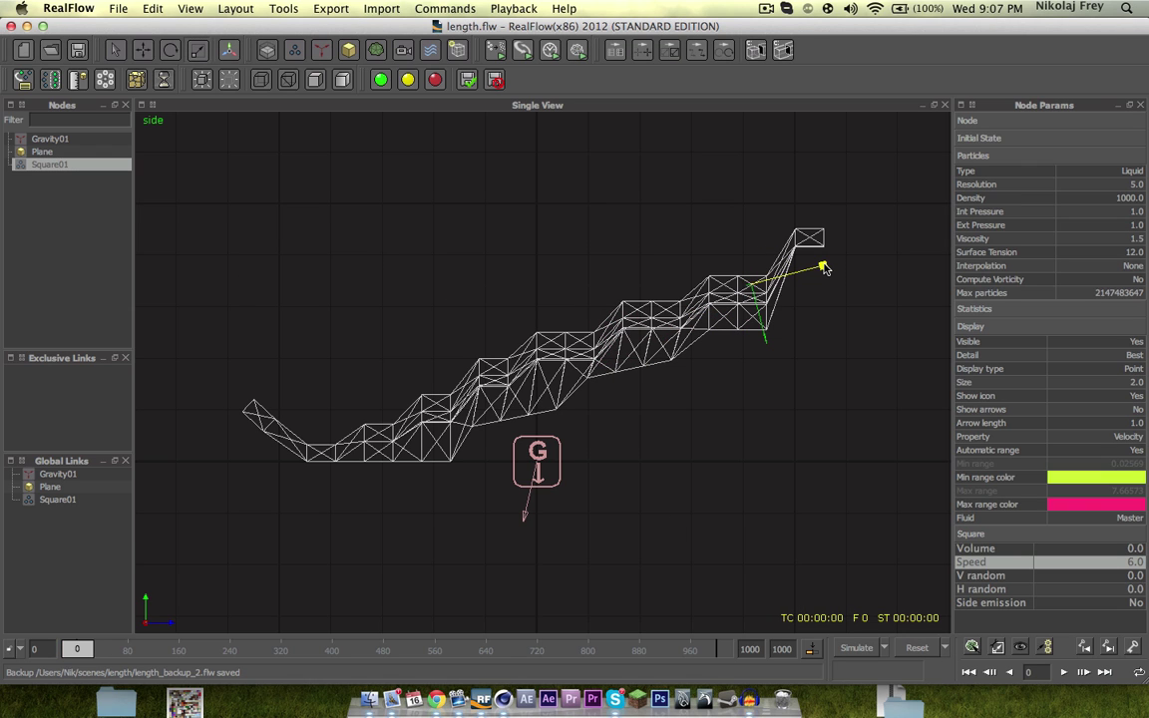
Set the square emitter's particle resolution to 10.
click(1136, 184)
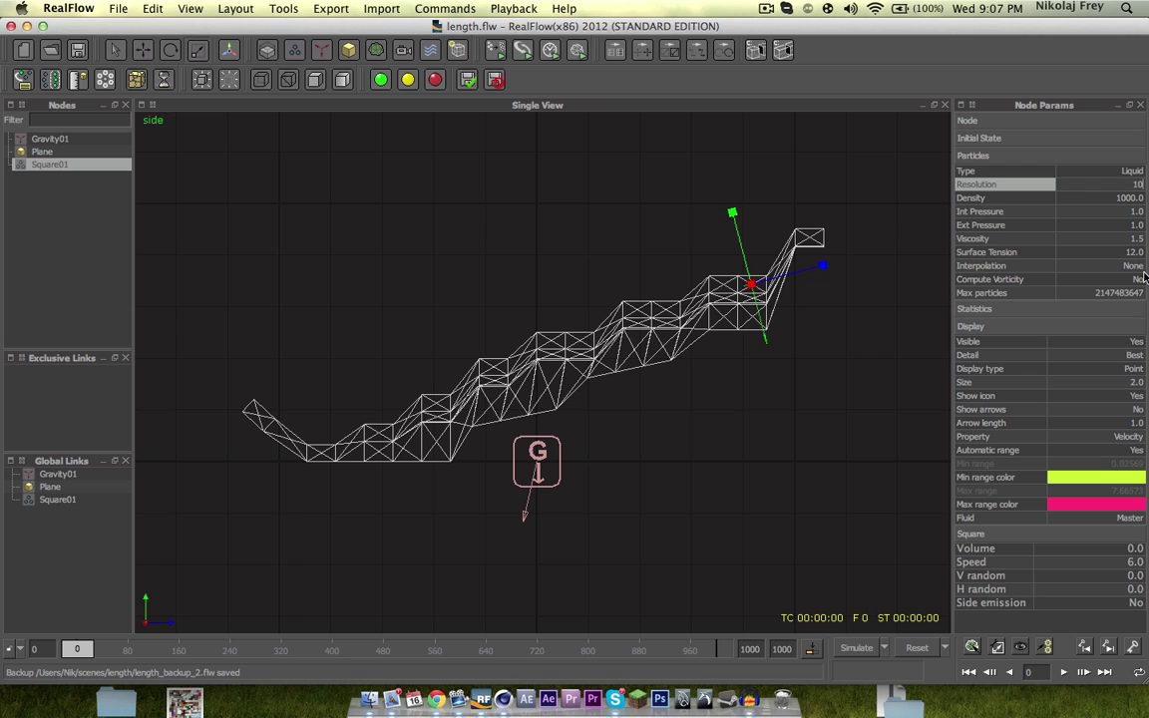
text(10)
key(Return)
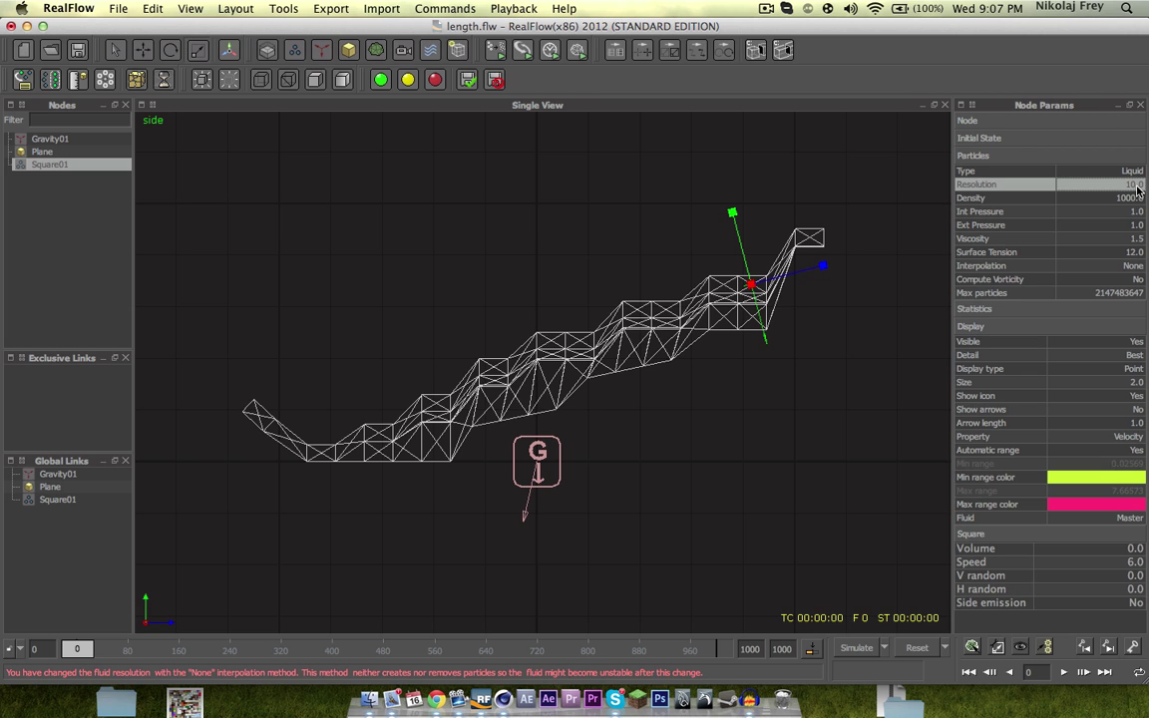
Set the square emitter's resolution to 6 and its speed to 3.
click(1137, 191)
text(6)
key(Return)
click(1137, 563)
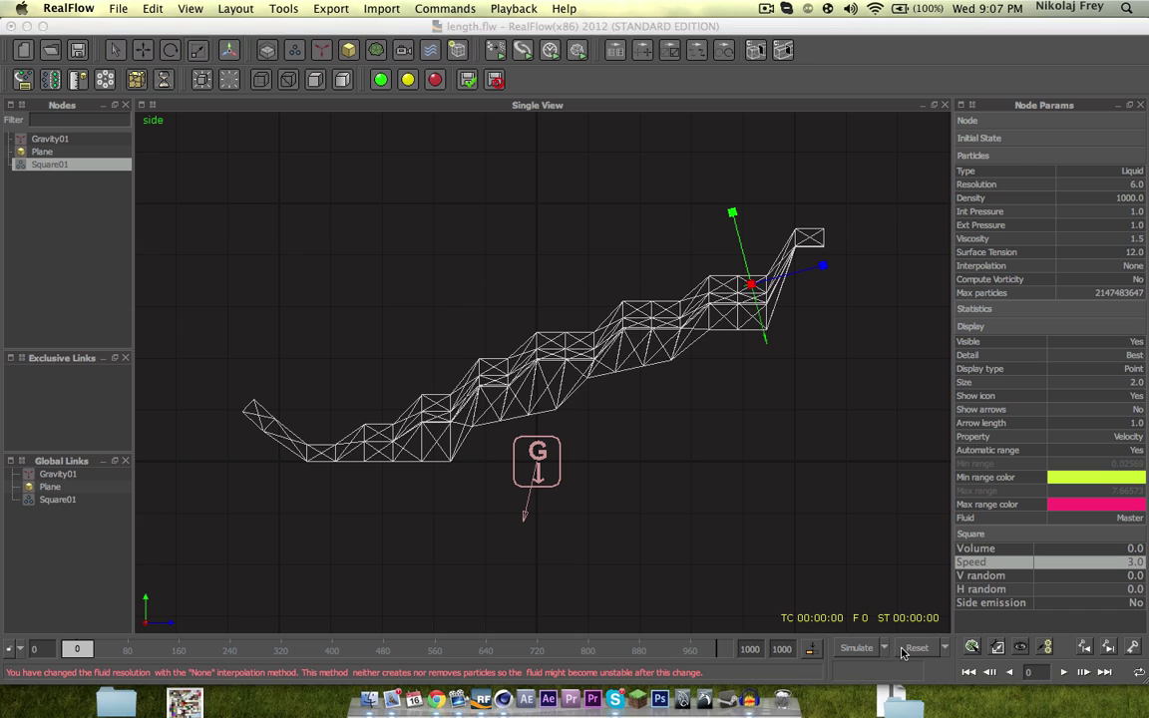
Start a test simulation, check the gravity node's settings and reselect the square emitter to show its particle colors.
click(855, 648)
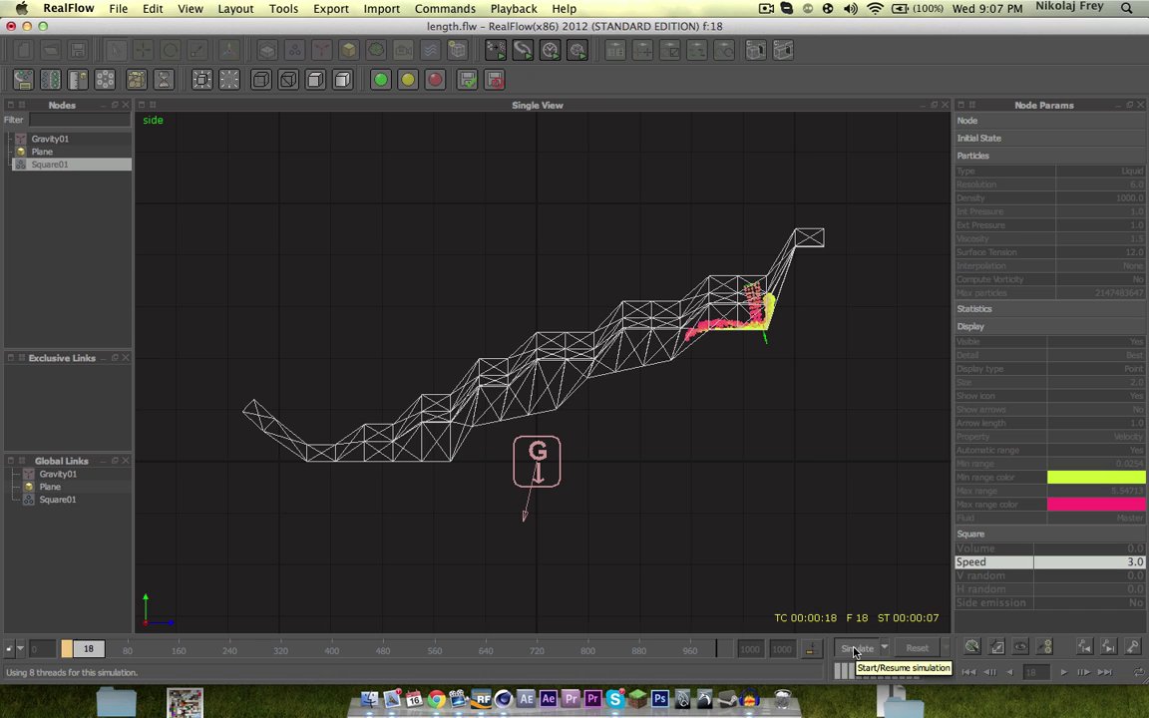
click(64, 139)
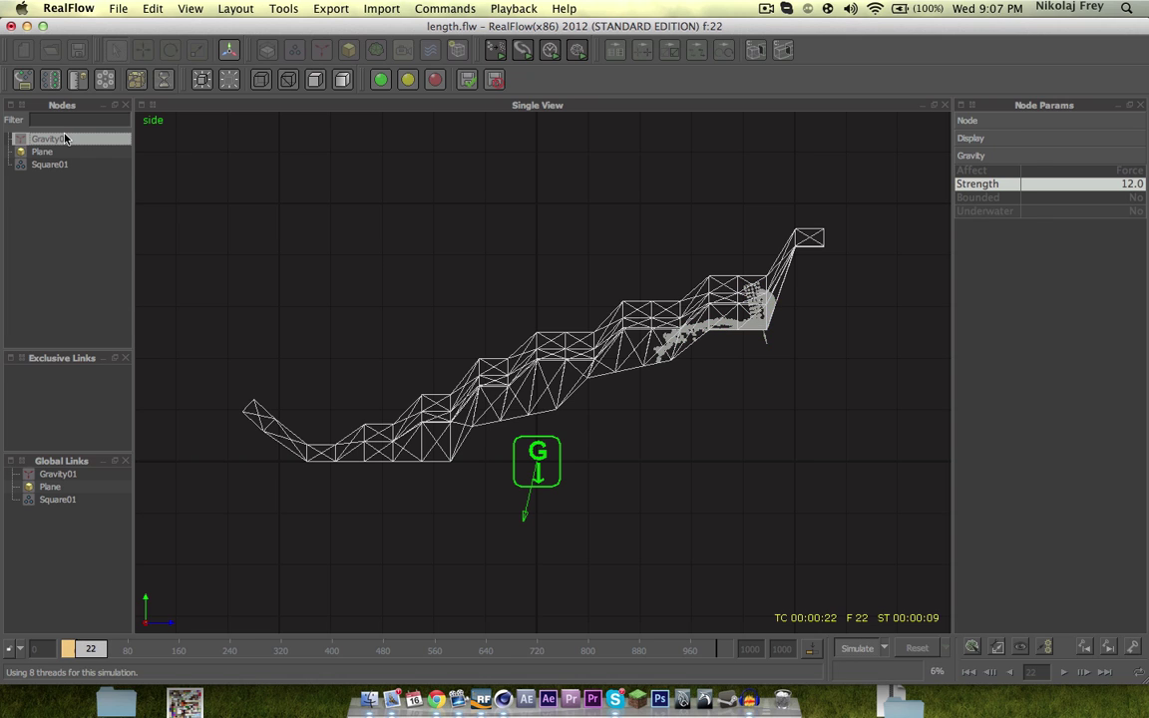
click(60, 163)
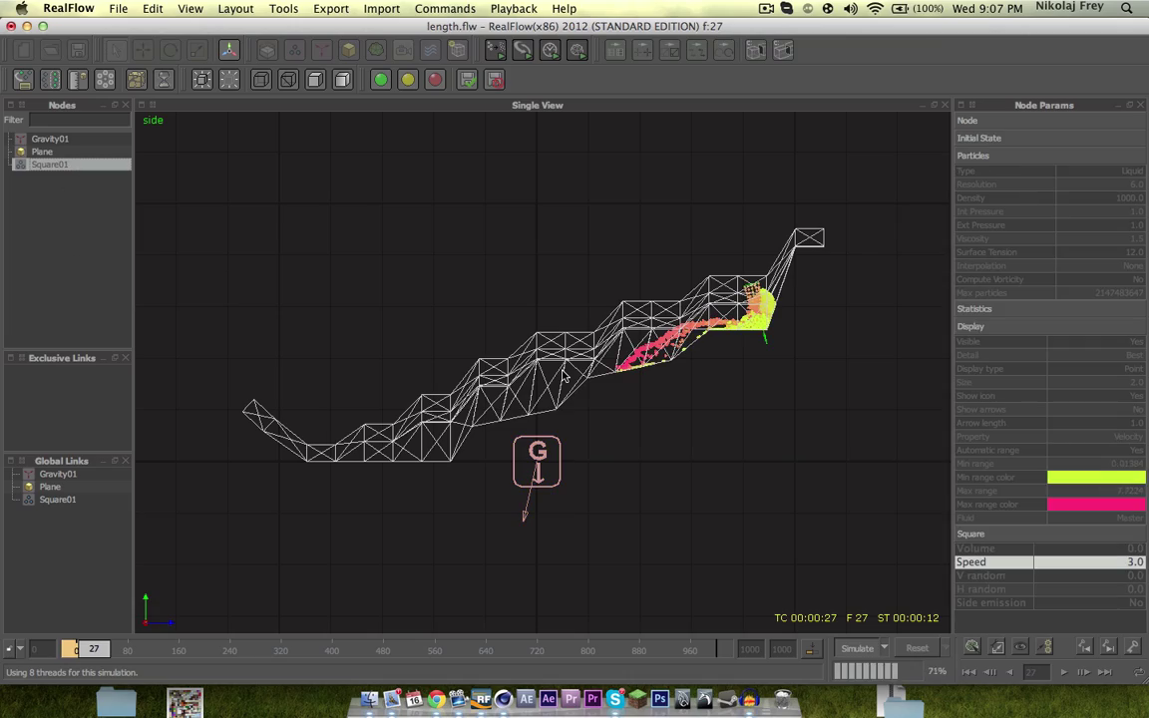
Examine the running particle flow down the terrain from several angles in the perspective view.
key(4)
alt+drag(591, 333, 449, 279)
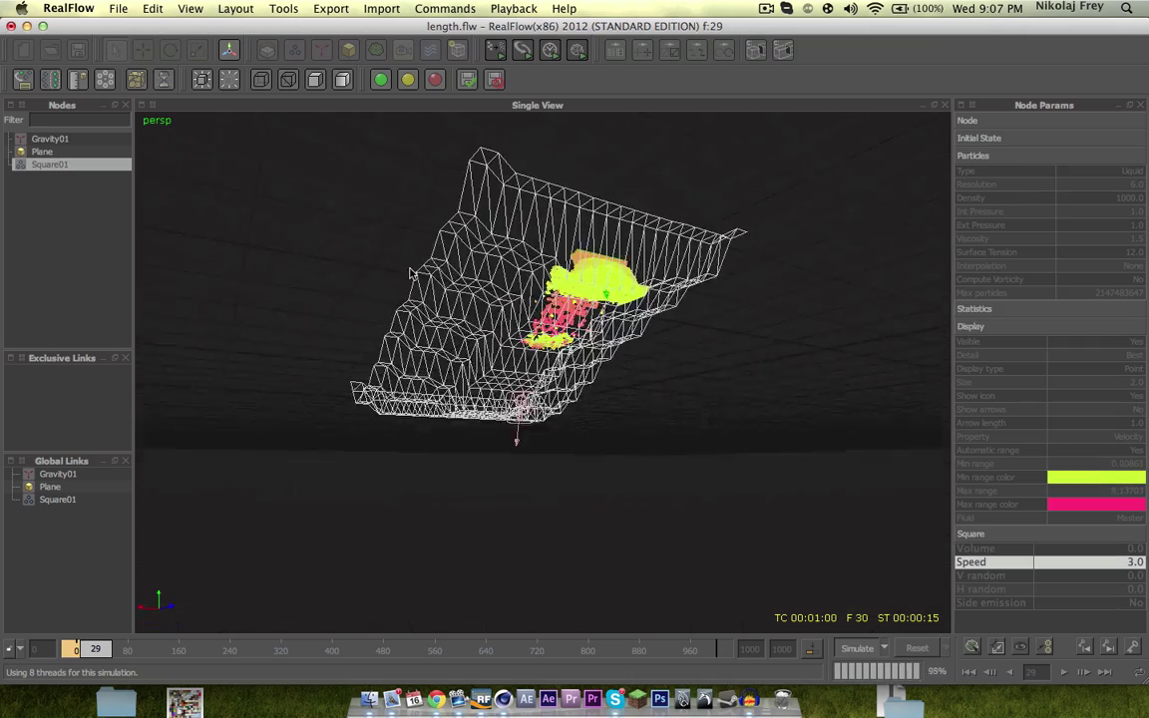
alt+right_drag(449, 279, 575, 188)
alt+middle_drag(575, 187, 414, 370)
alt+drag(413, 370, 384, 399)
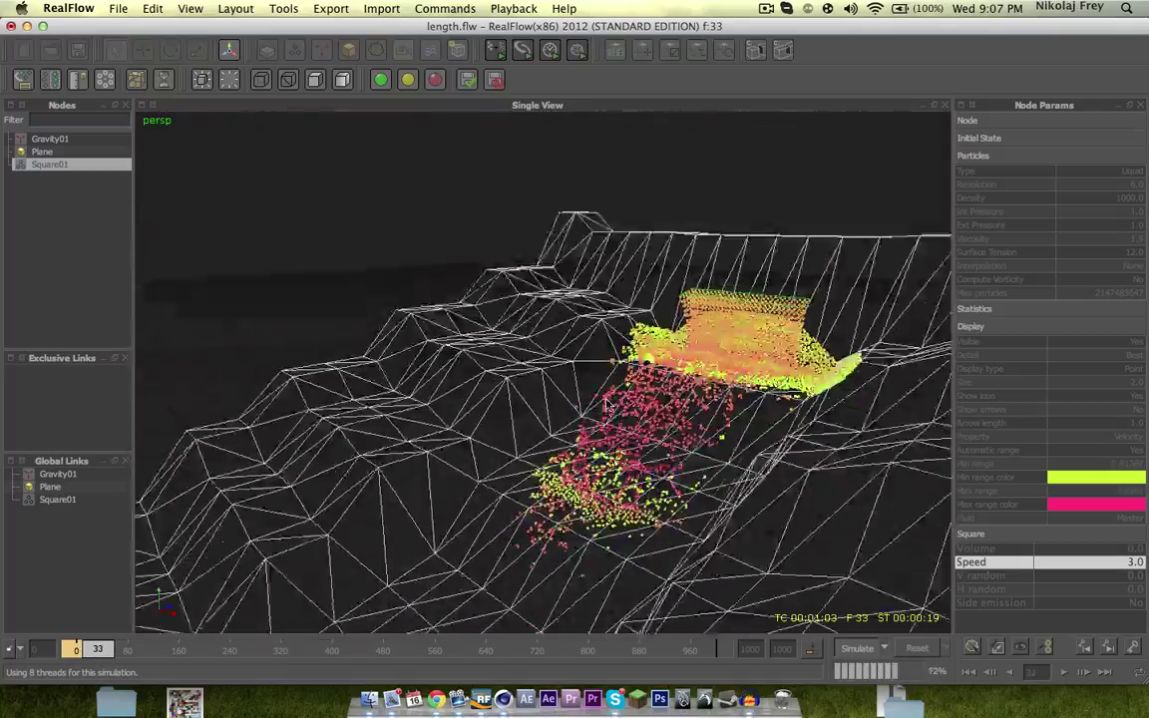
alt+right_drag(384, 399, 330, 419)
alt+drag(329, 419, 531, 462)
alt+right_drag(530, 462, 504, 468)
alt+middle_drag(504, 469, 597, 435)
alt+drag(597, 436, 619, 416)
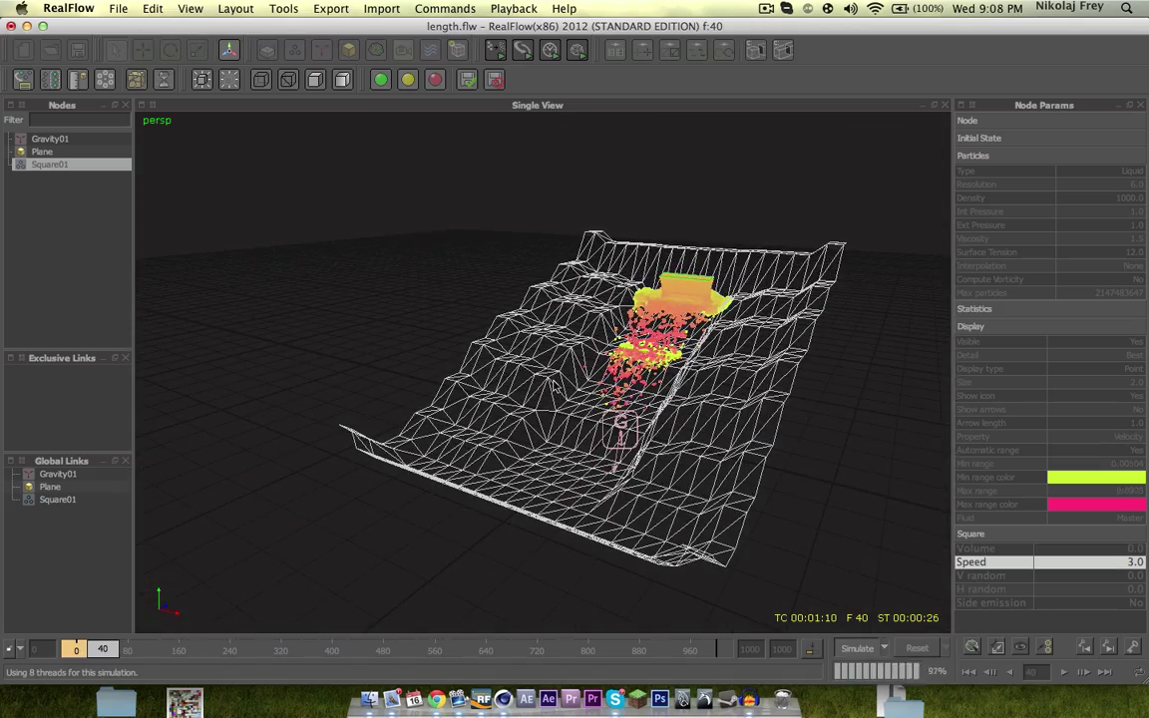
alt+drag(554, 322, 561, 370)
scroll(504, 330, up, 5)
scroll(469, 367, down, 5)
scroll(519, 384, down, 4)
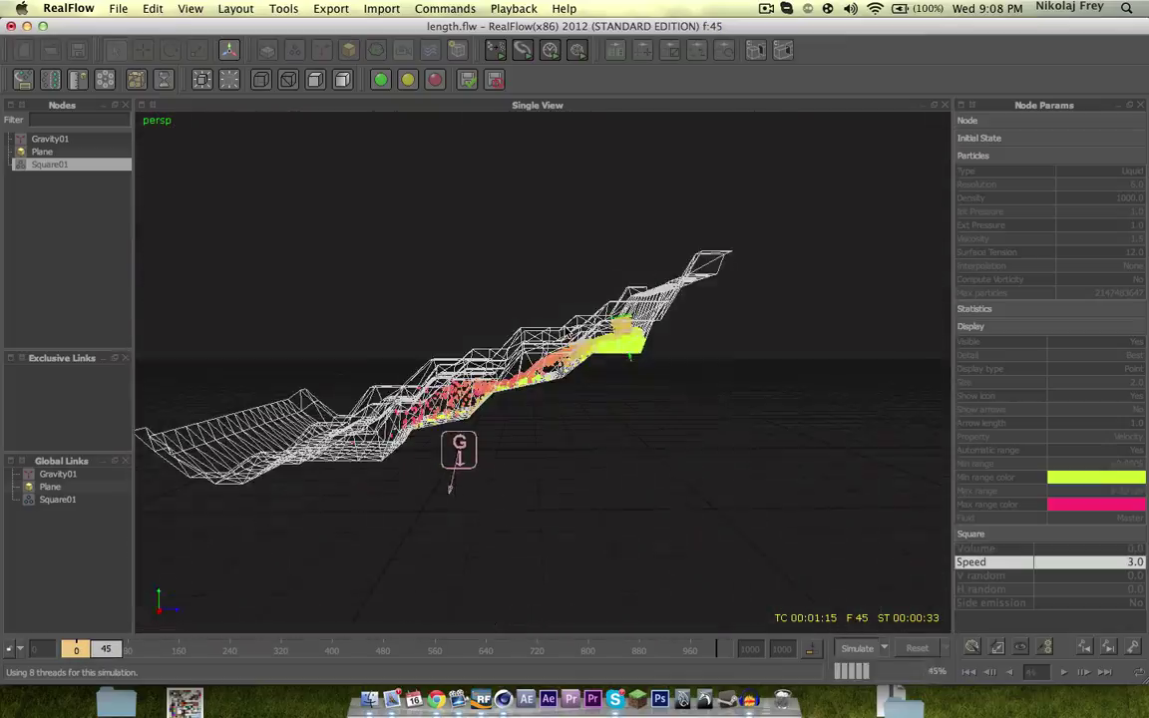
Inspect in the side view how closely the particles follow the sloping terrain surface.
key(3)
alt+middle_drag(739, 359, 703, 354)
scroll(647, 382, up, 8)
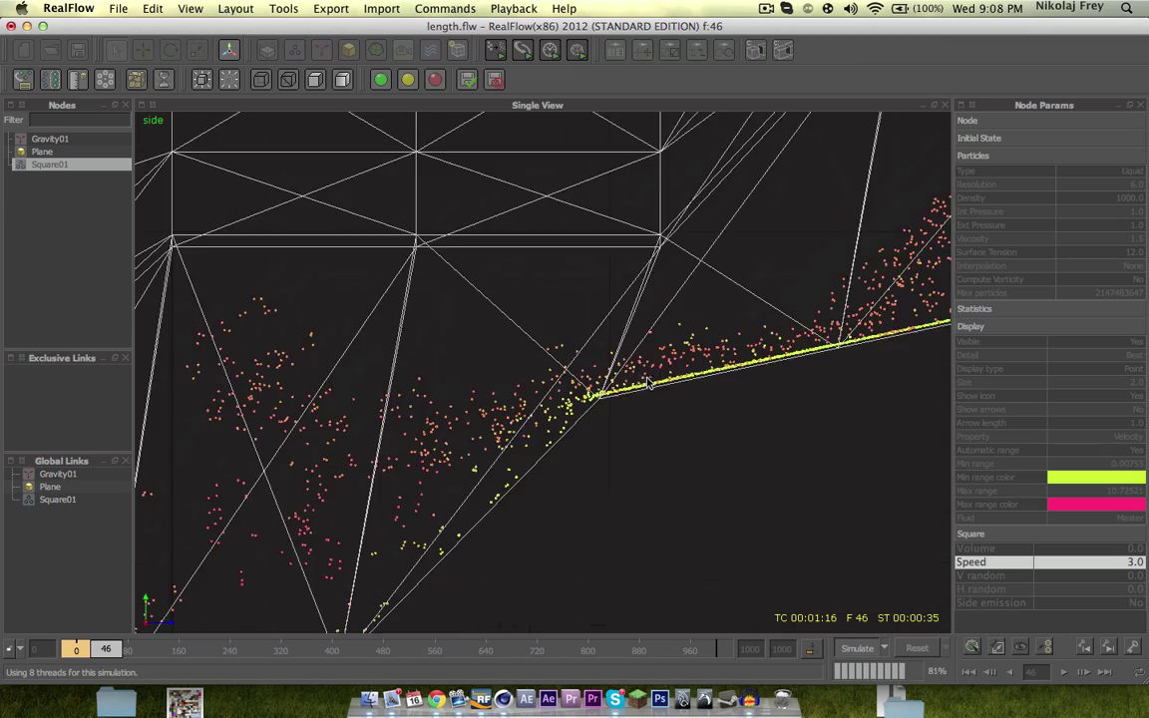
scroll(648, 384, up, 6)
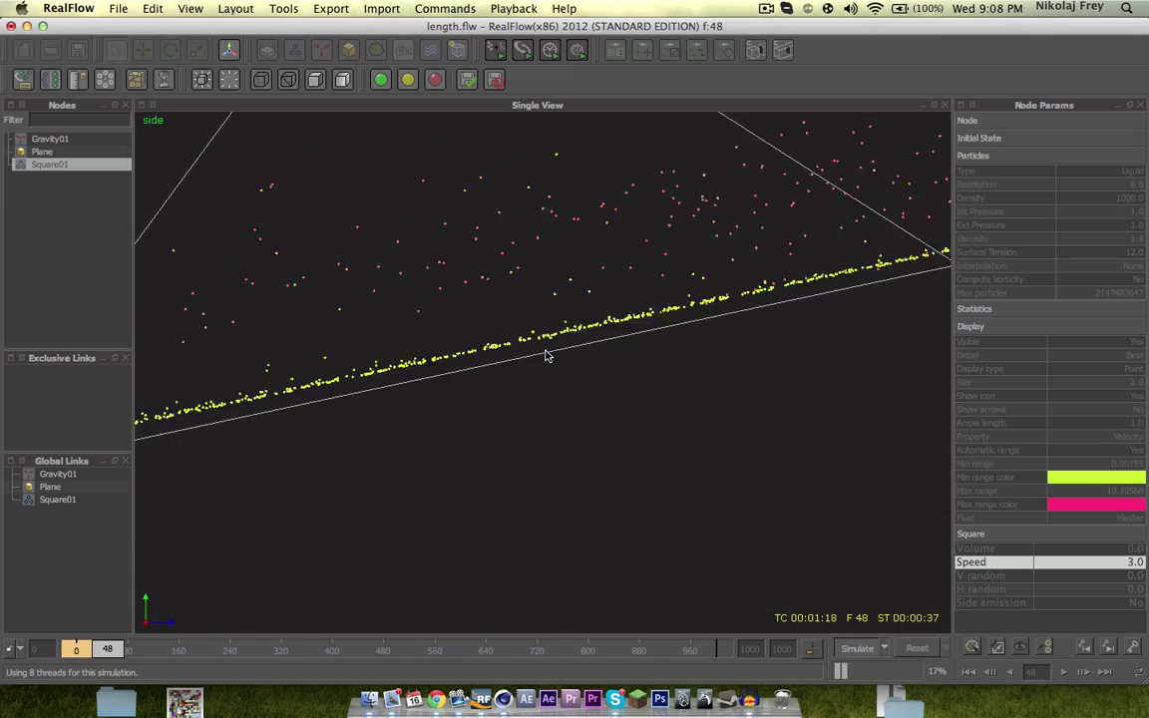
scroll(547, 369, down, 8)
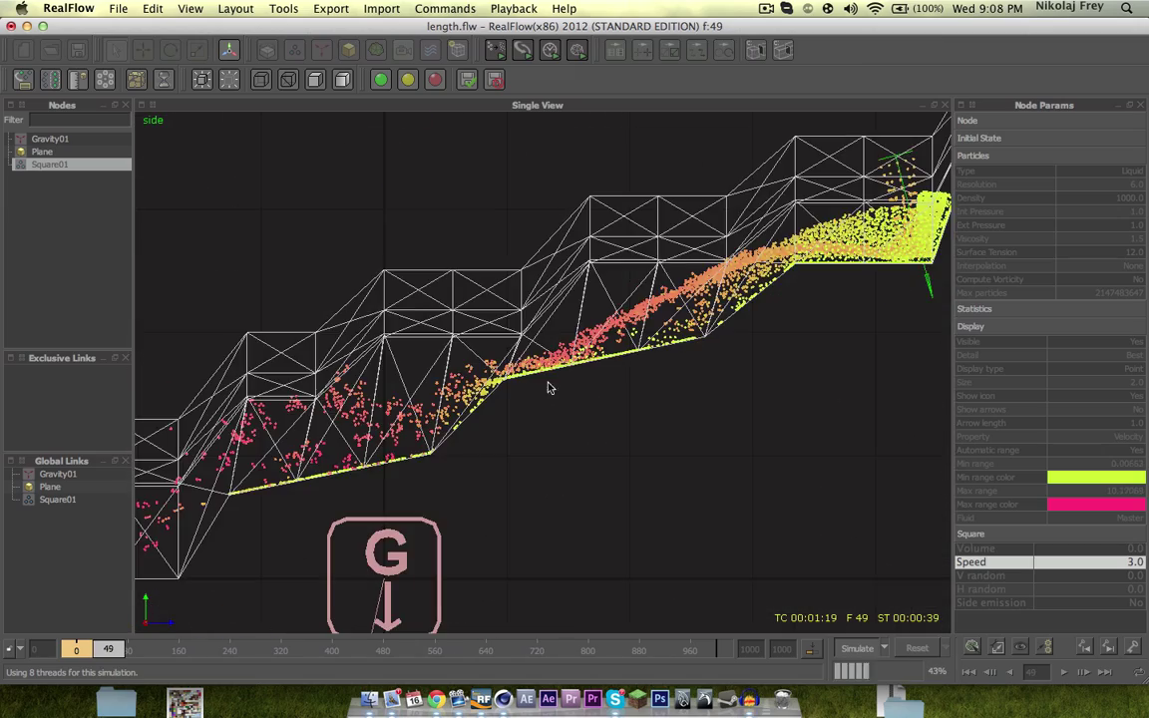
scroll(549, 384, up, 8)
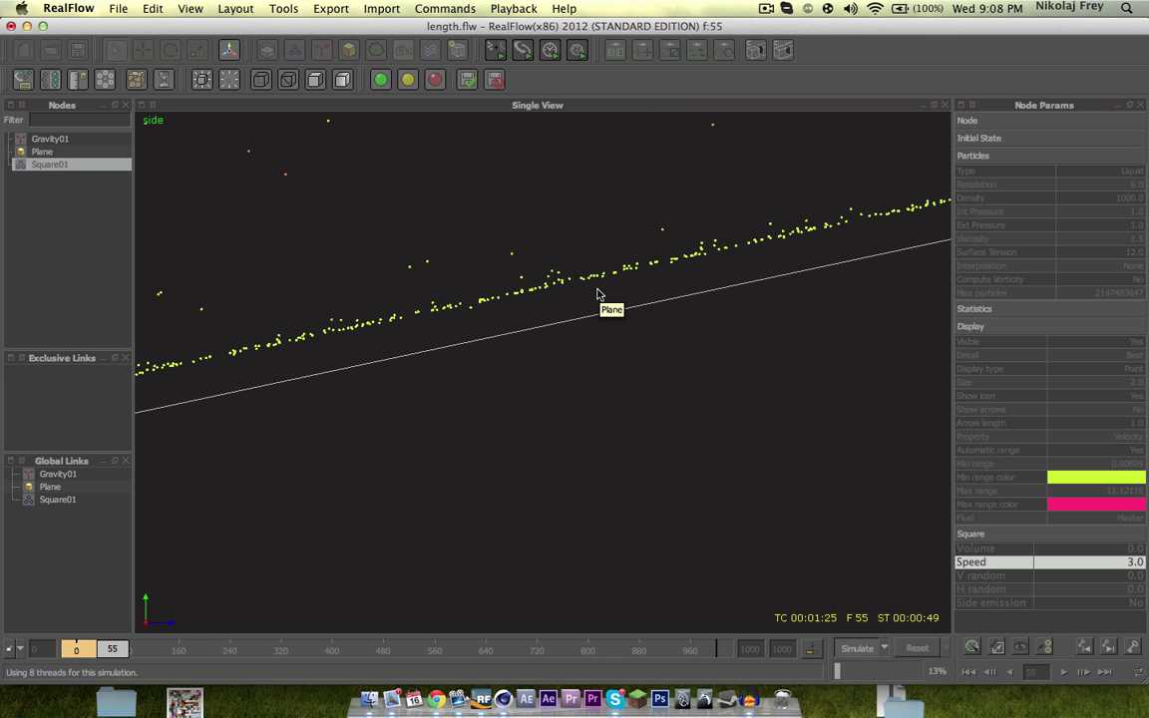
scroll(597, 292, down, 5)
scroll(640, 264, down, 5)
middle_drag(481, 403, 684, 242)
scroll(644, 264, down, 5)
Show the terrain shaded in the perspective view, watch the flow to about frame 60 and reset the scene.
key(4)
alt+drag(684, 241, 688, 227)
mouse_move(346, 427)
alt+mouse_down()
mouse_move(384, 419)
mouse_move(416, 388)
mouse_move(373, 319)
mouse_move(484, 301)
alt+mouse_up()
scroll(399, 404, up, 5)
scroll(417, 388, down, 8)
key(0)
scroll(593, 313, up, 4)
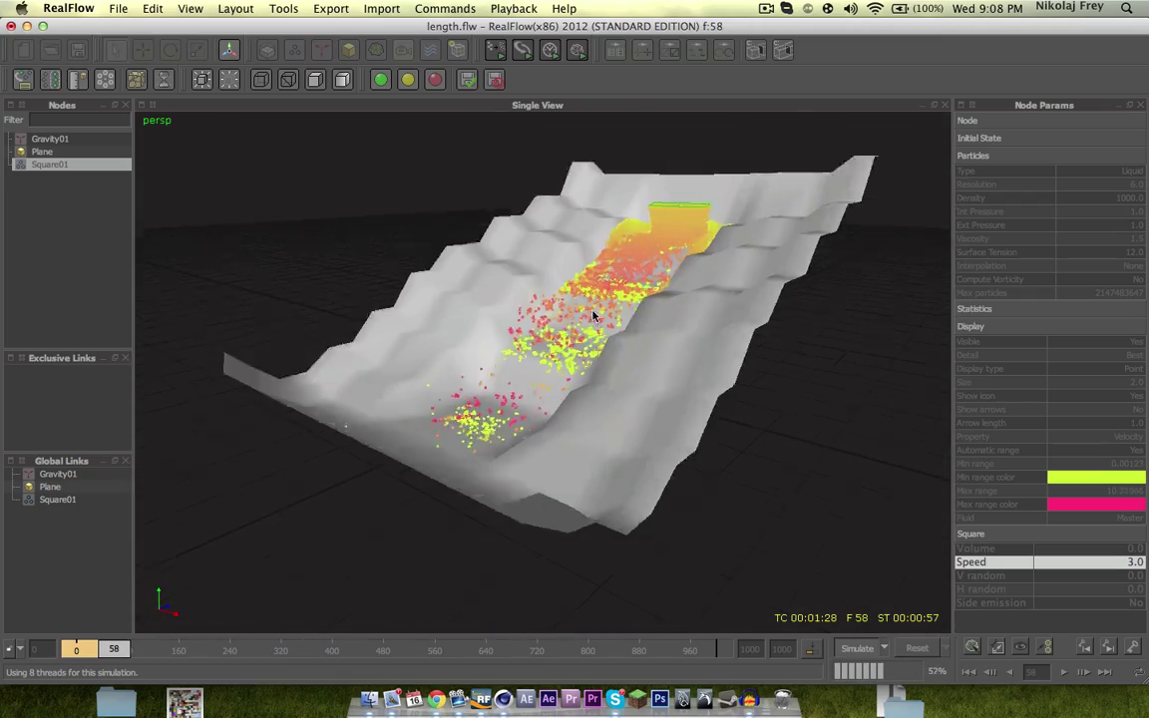
alt+drag(593, 313, 554, 300)
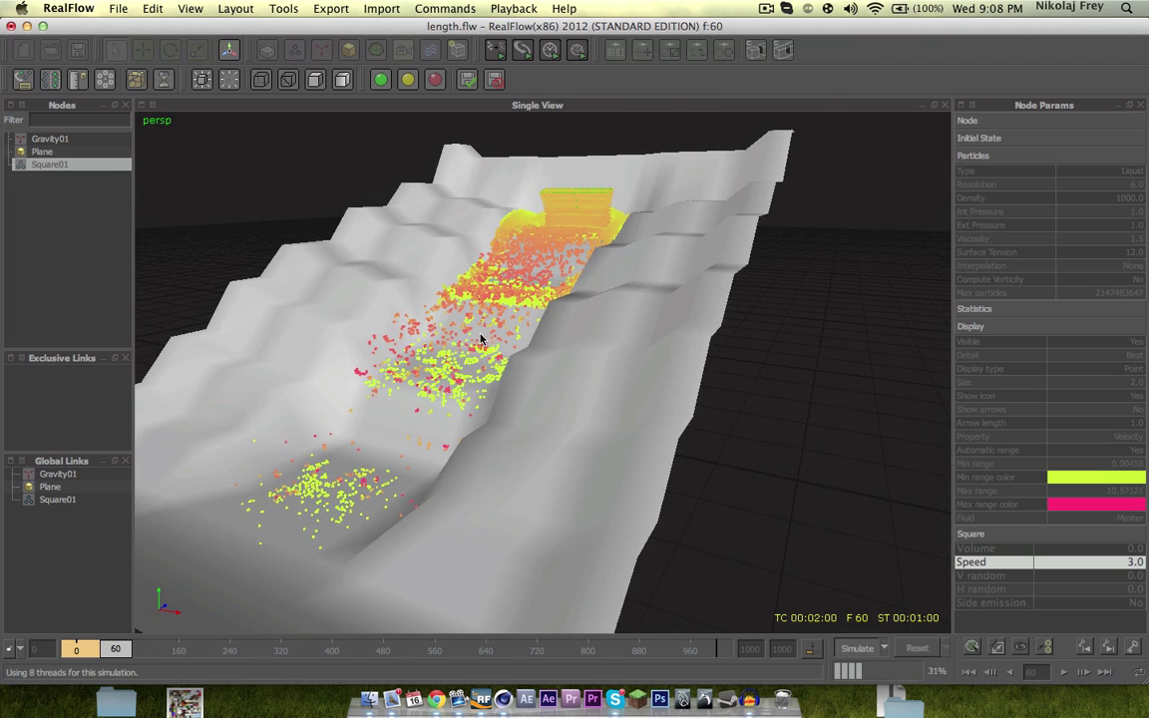
click(859, 649)
click(923, 650)
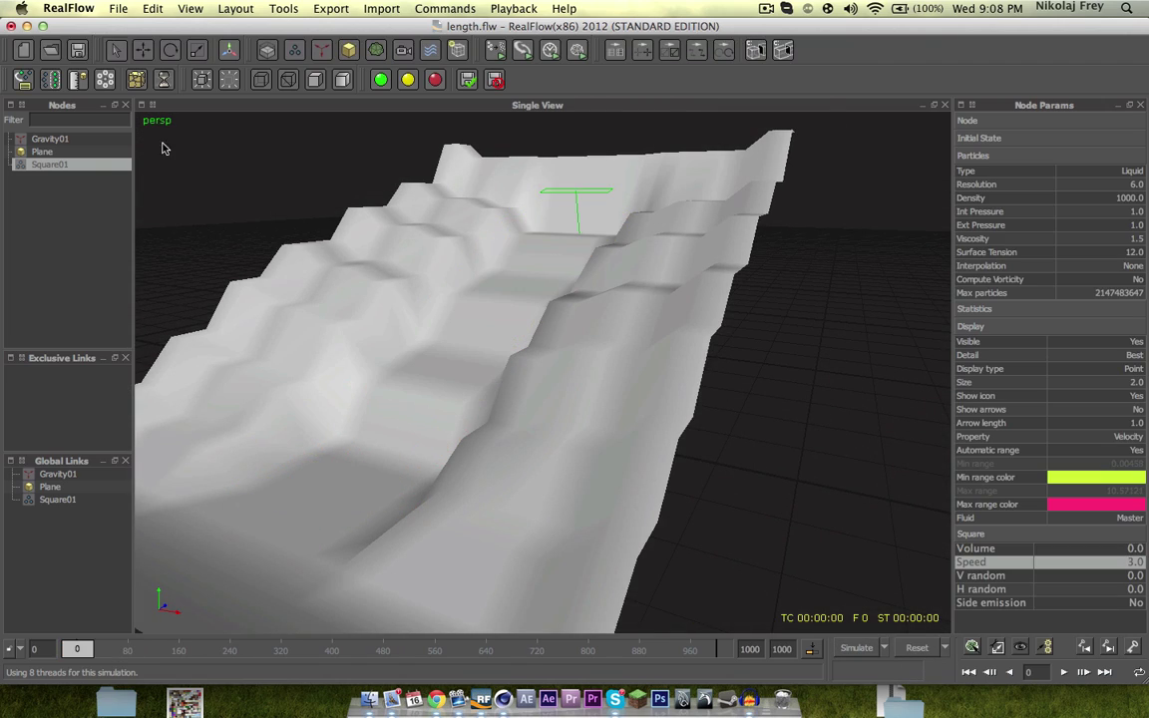
Set the square emitter's surface tension to 2 and its viscosity to 4.
click(1135, 252)
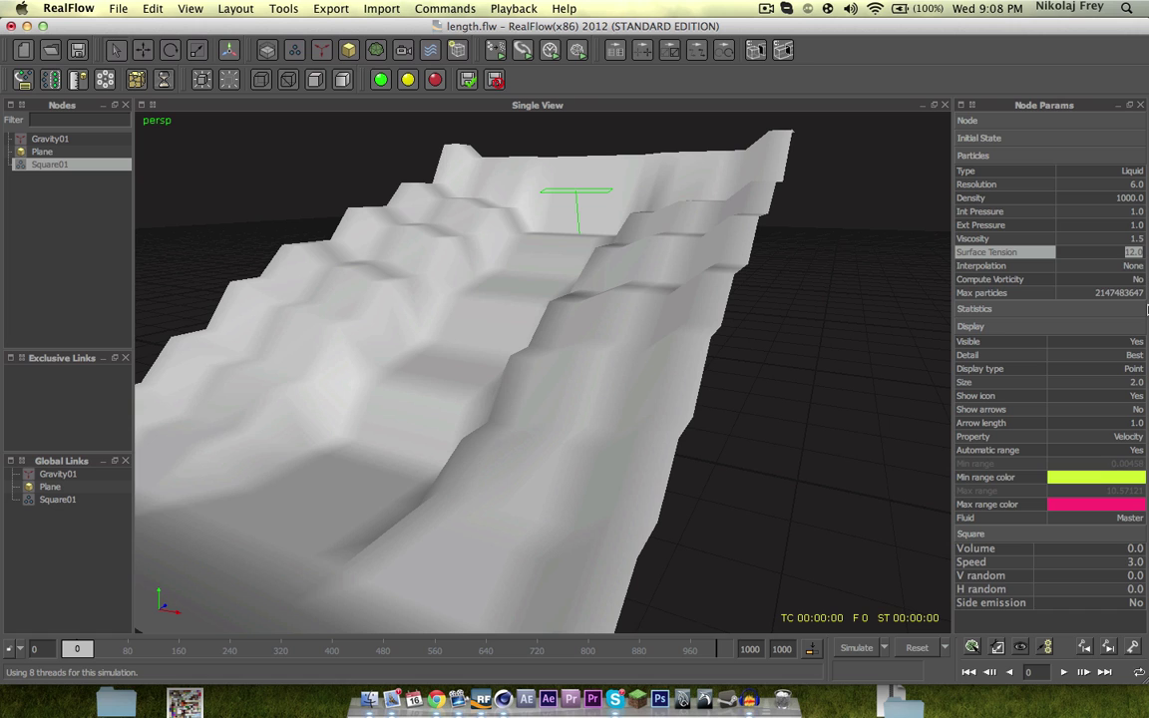
text(2)
key(Return)
click(1137, 239)
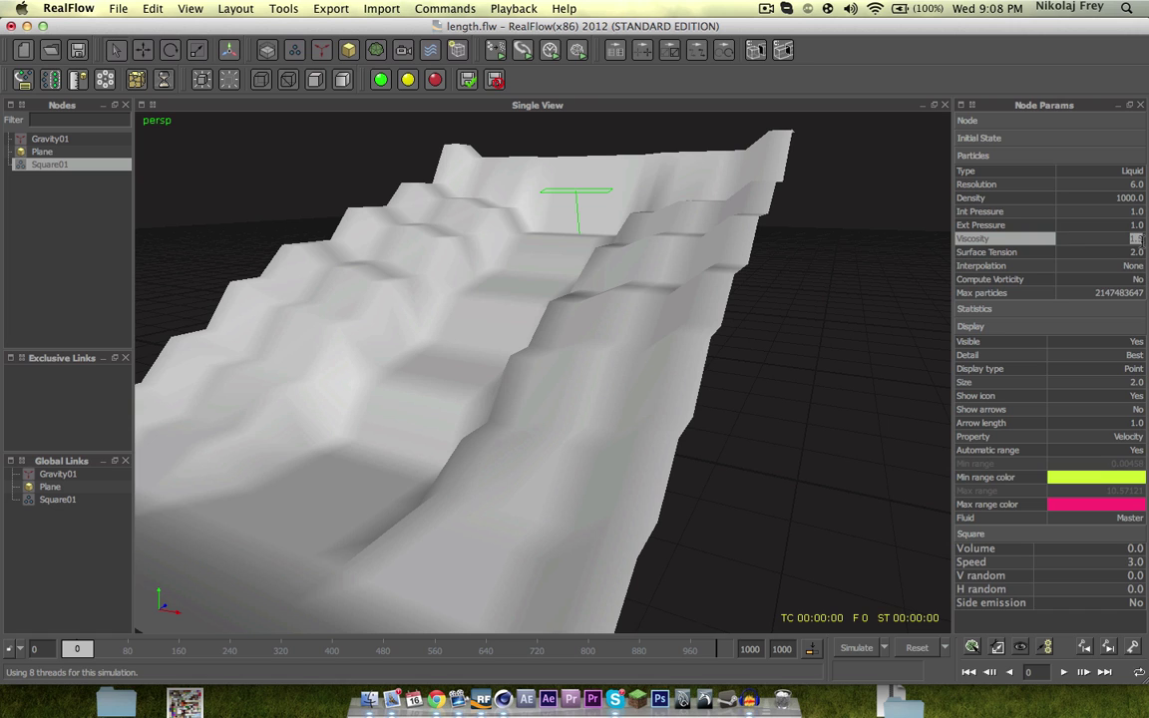
text(4)
key(Return)
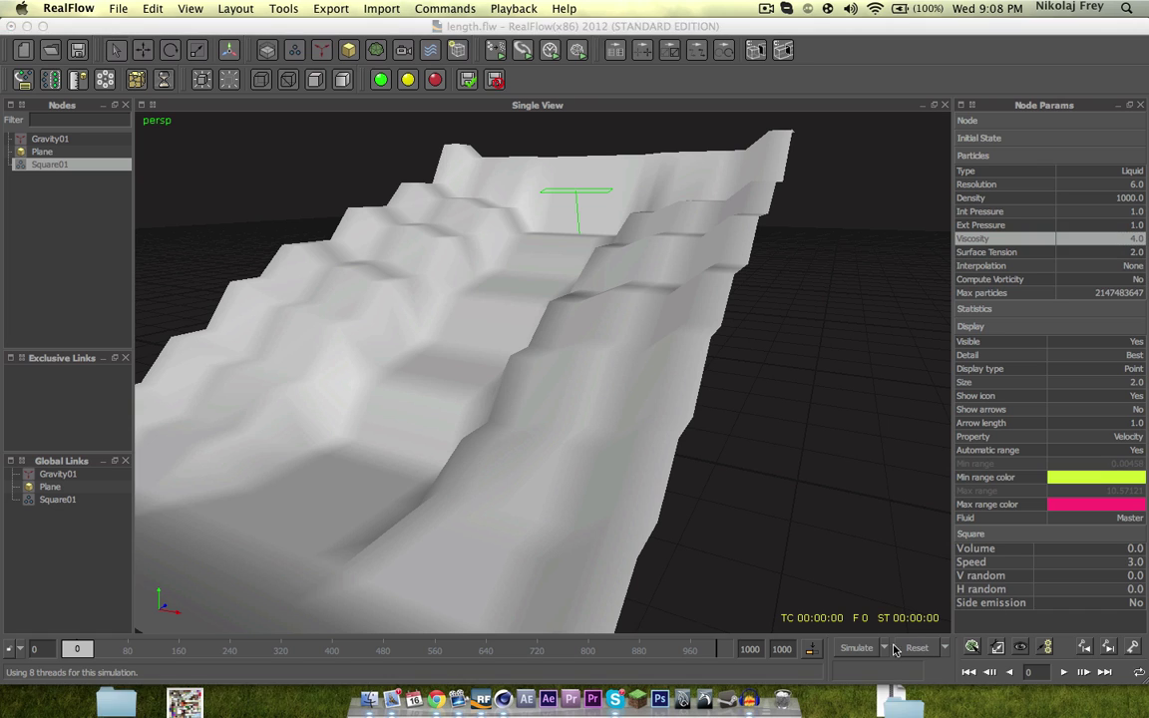
Run a test simulation to about frame 14, examining the liquid below the emitter, and reset the scene.
click(855, 647)
alt+drag(593, 214, 486, 325)
scroll(561, 287, up, 5)
scroll(538, 325, down, 3)
alt+drag(461, 332, 538, 328)
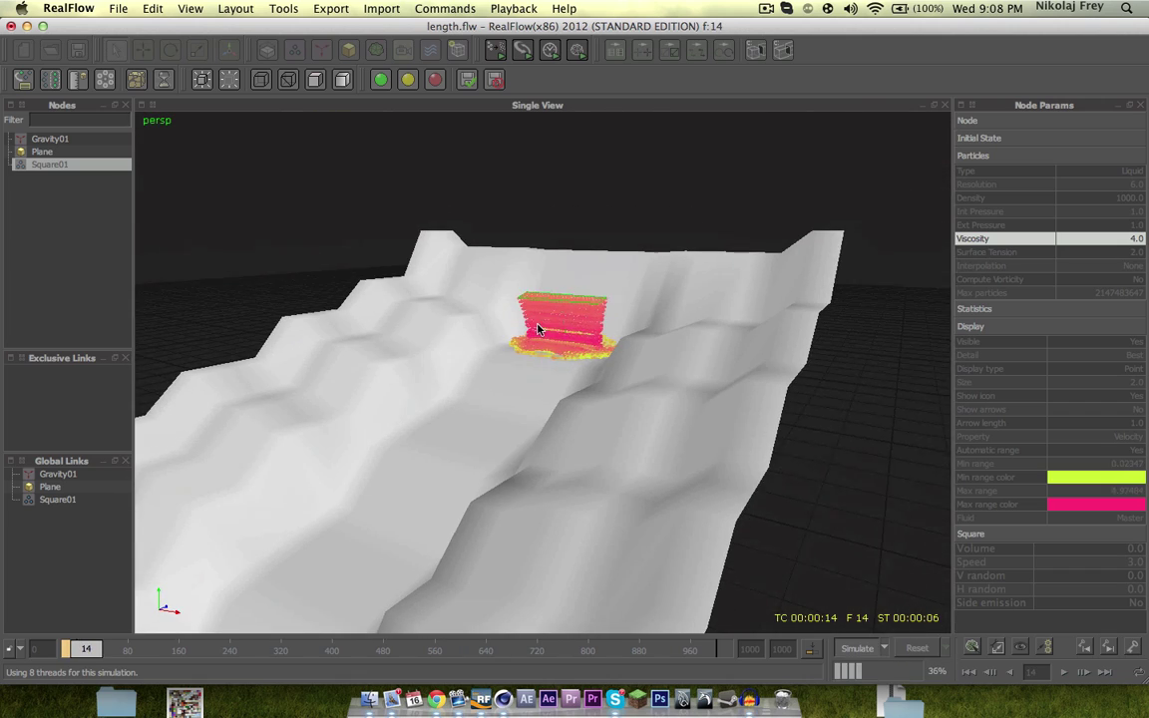
click(860, 646)
click(915, 647)
click(554, 374)
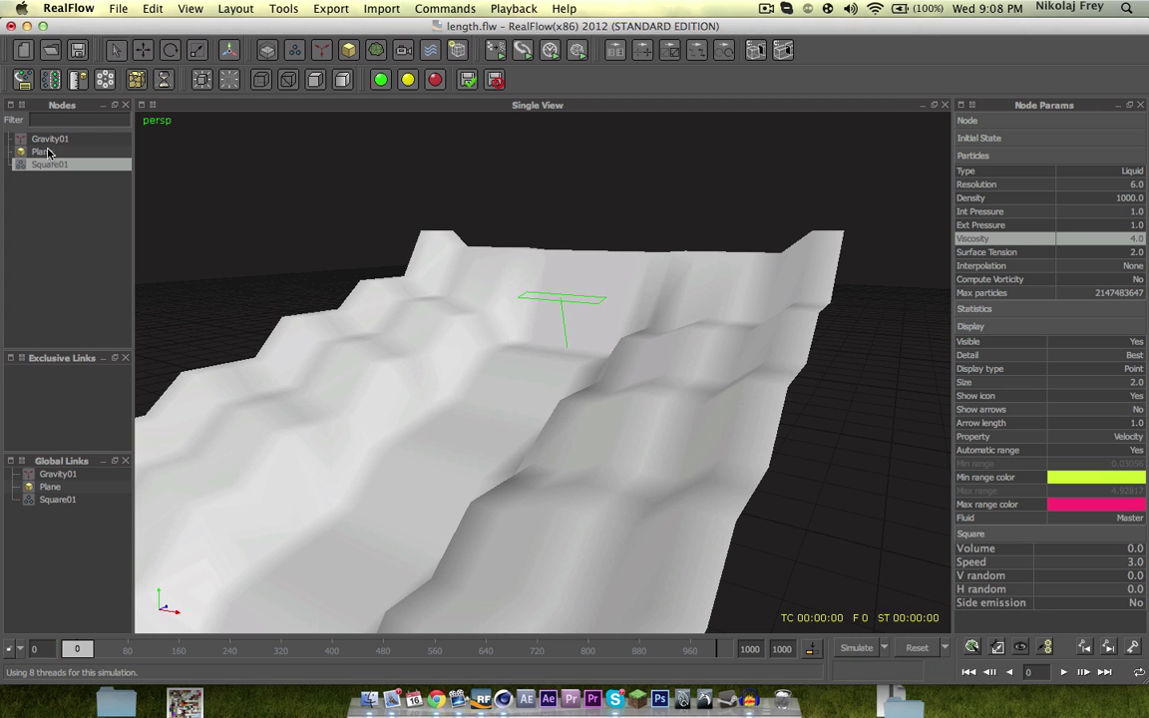
Set the plane's particle friction to 0.15 and its sticky value to 0.05.
click(41, 151)
click(1137, 226)
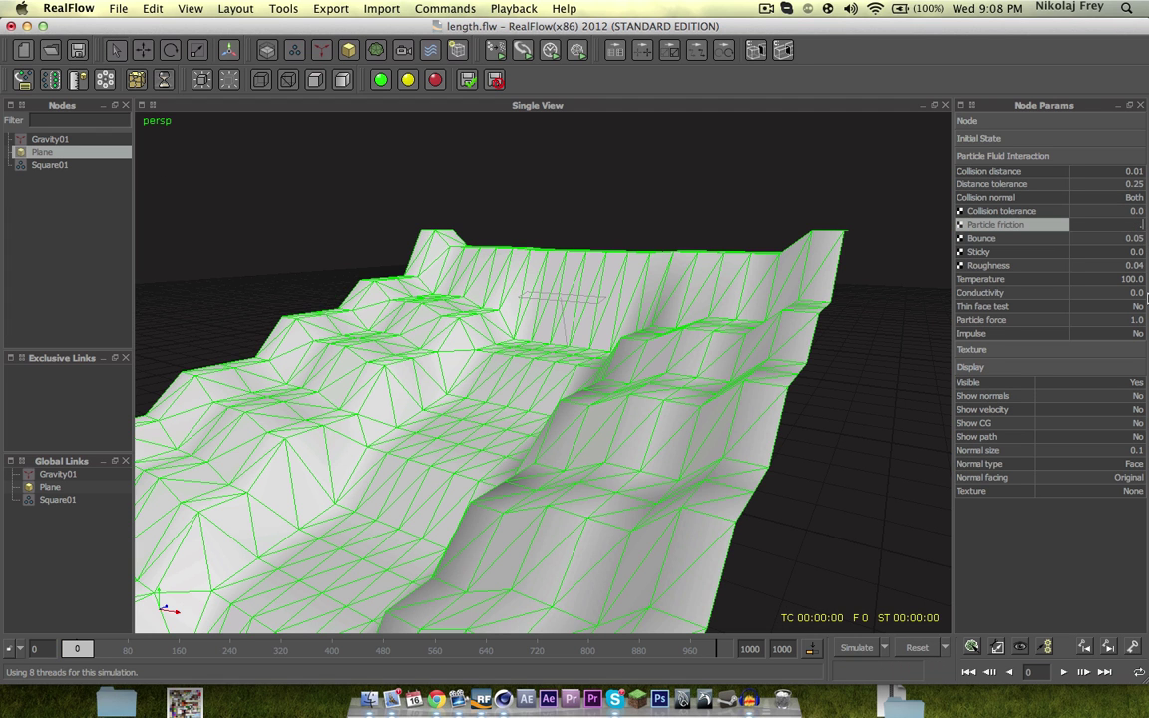
key(Tab)
key(Tab)
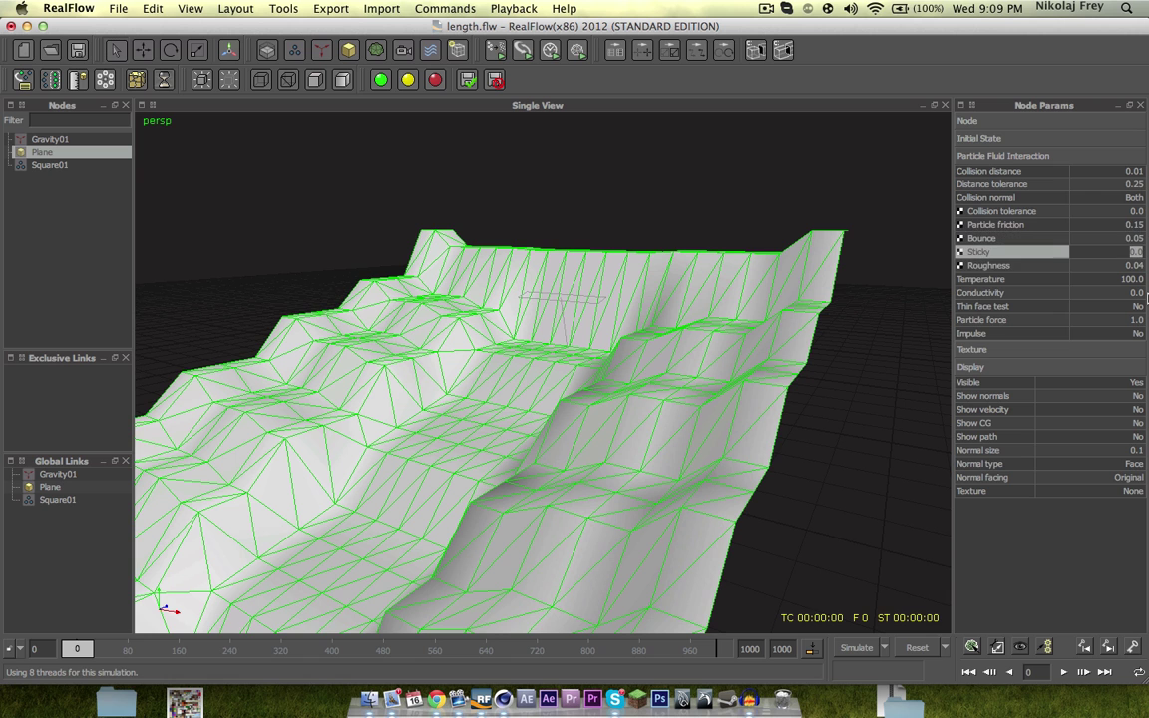
text(0.05)
key(Return)
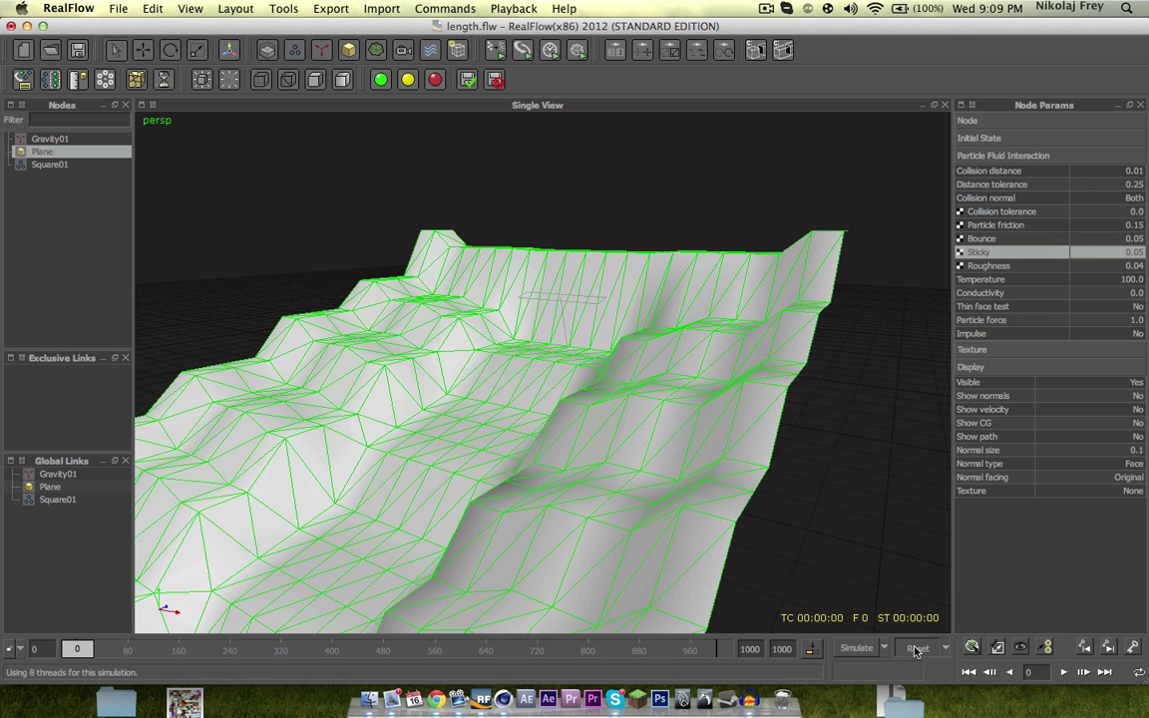
Simulate to frame 63 with the square emitter selected, watching the liquid flow down the shaded terrain channel.
click(971, 650)
click(48, 165)
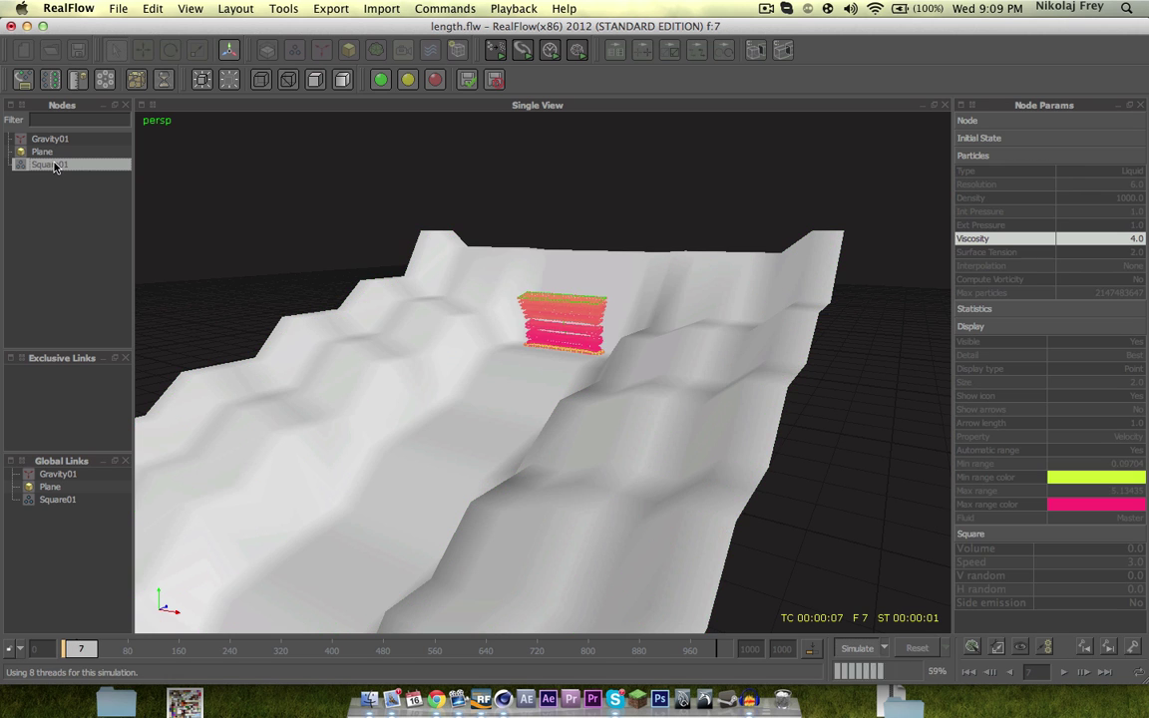
alt+drag(495, 311, 520, 465)
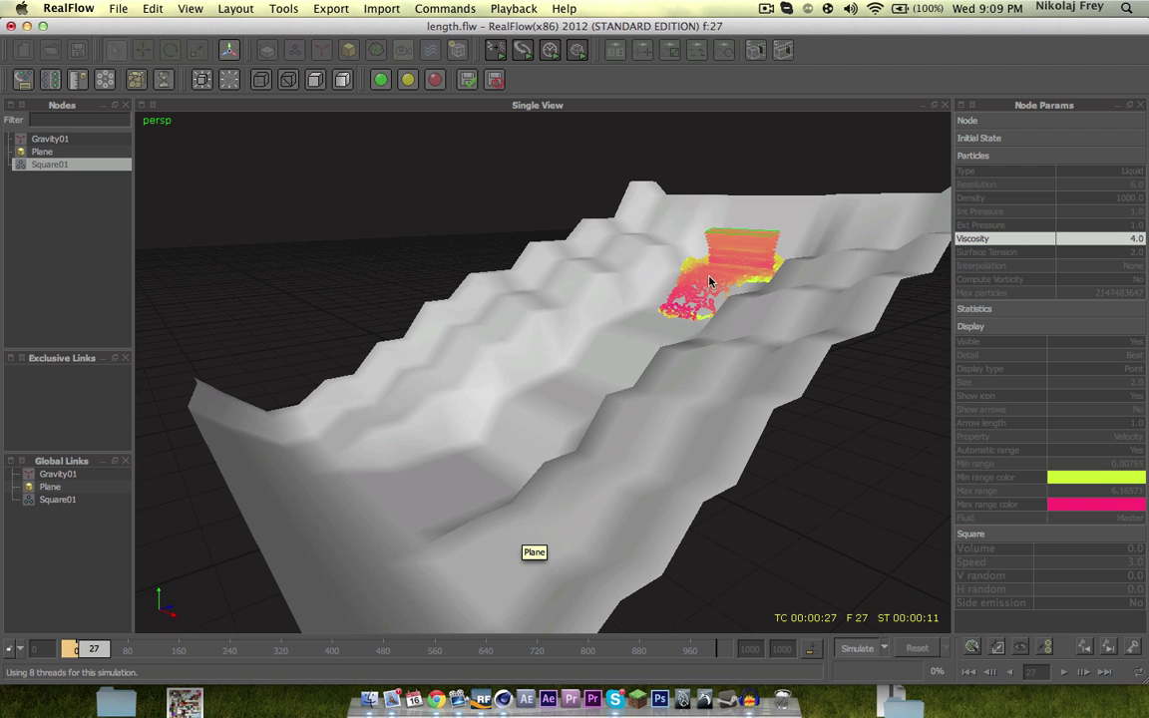
alt+drag(519, 538, 688, 369)
alt+right_drag(688, 369, 562, 359)
alt+drag(578, 360, 469, 334)
alt+right_drag(468, 334, 557, 361)
alt+drag(557, 361, 588, 355)
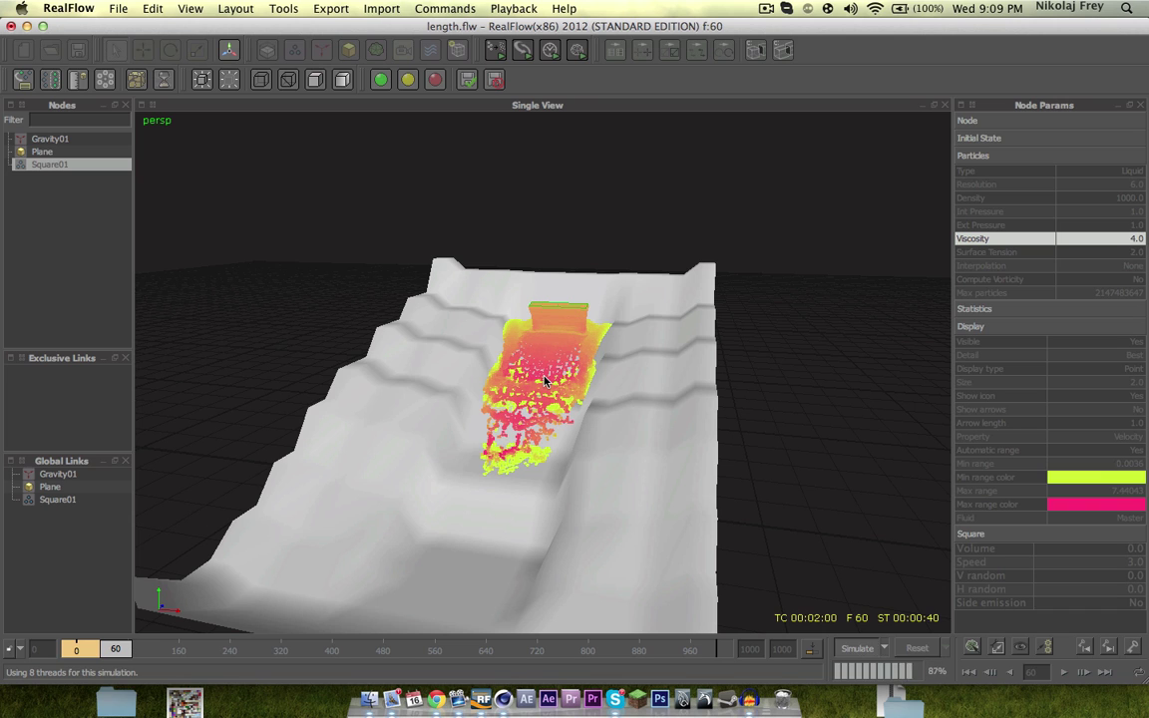
click(861, 648)
Add a Particle mesh (Standard) to the scene at frame 63 of the simulation.
click(72, 244)
click(375, 52)
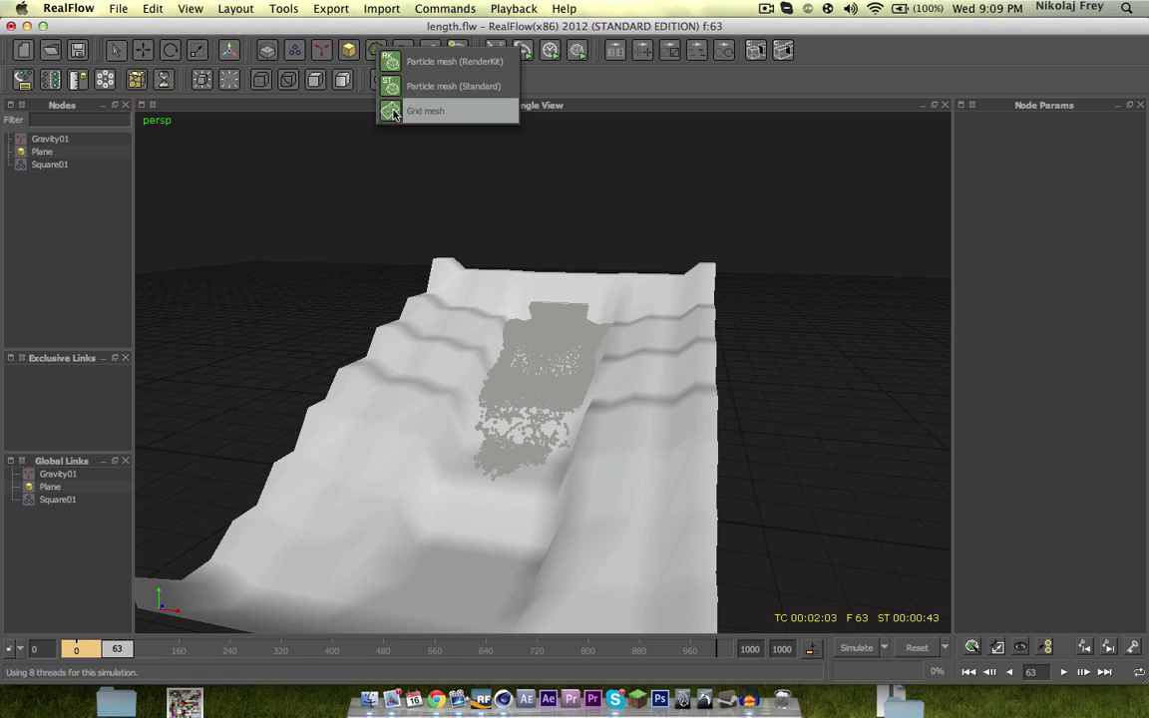
click(439, 62)
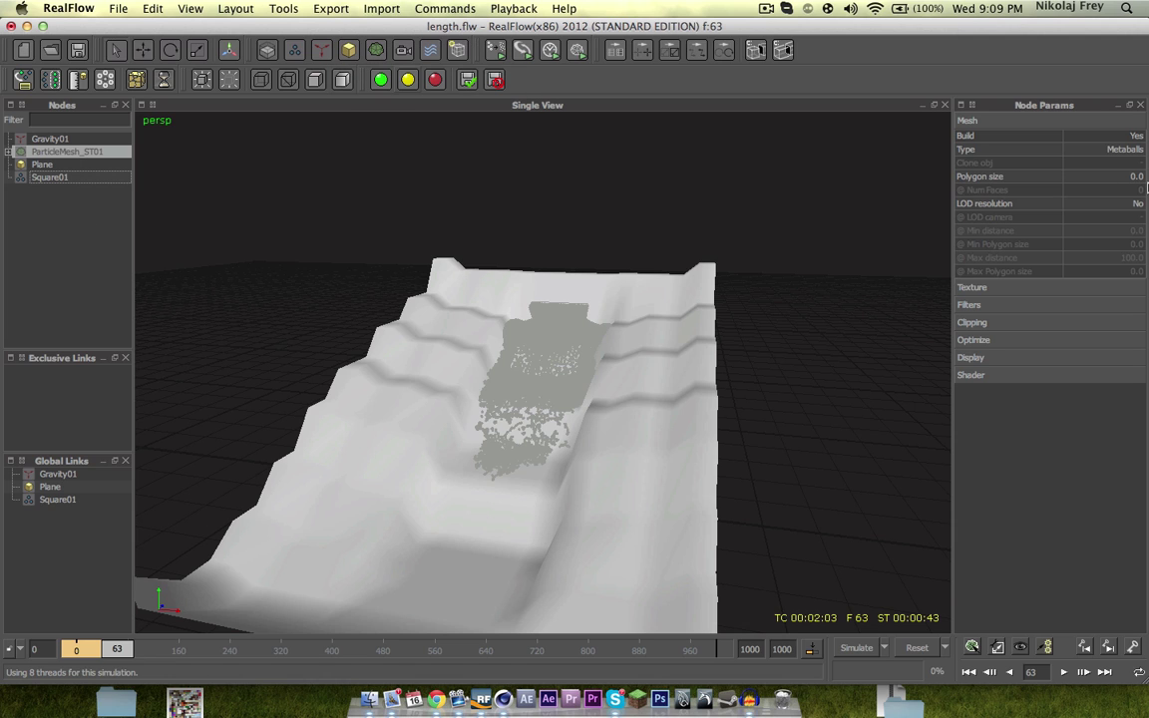
Enable the particle mesh's filter and set its relaxation to 0.4.
click(1012, 307)
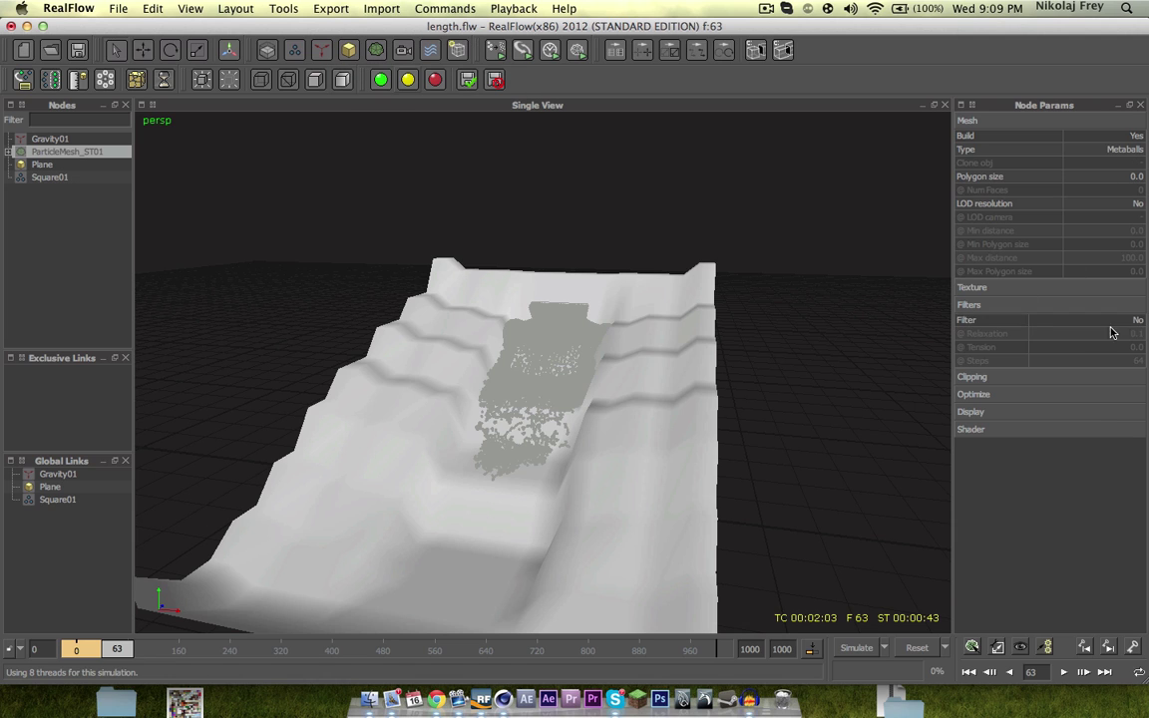
double_click(1136, 333)
text(0.4)
key(Return)
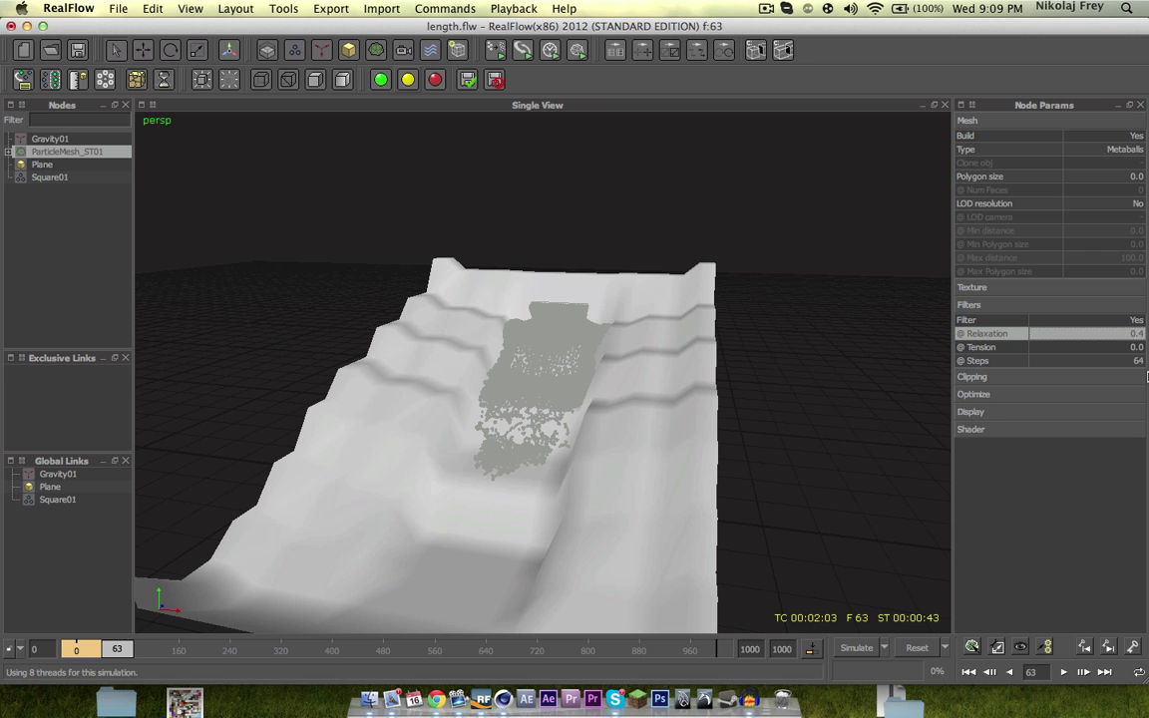
Reset the scene, simulate with mesh building on, and stop at frame 13.
click(916, 650)
click(856, 648)
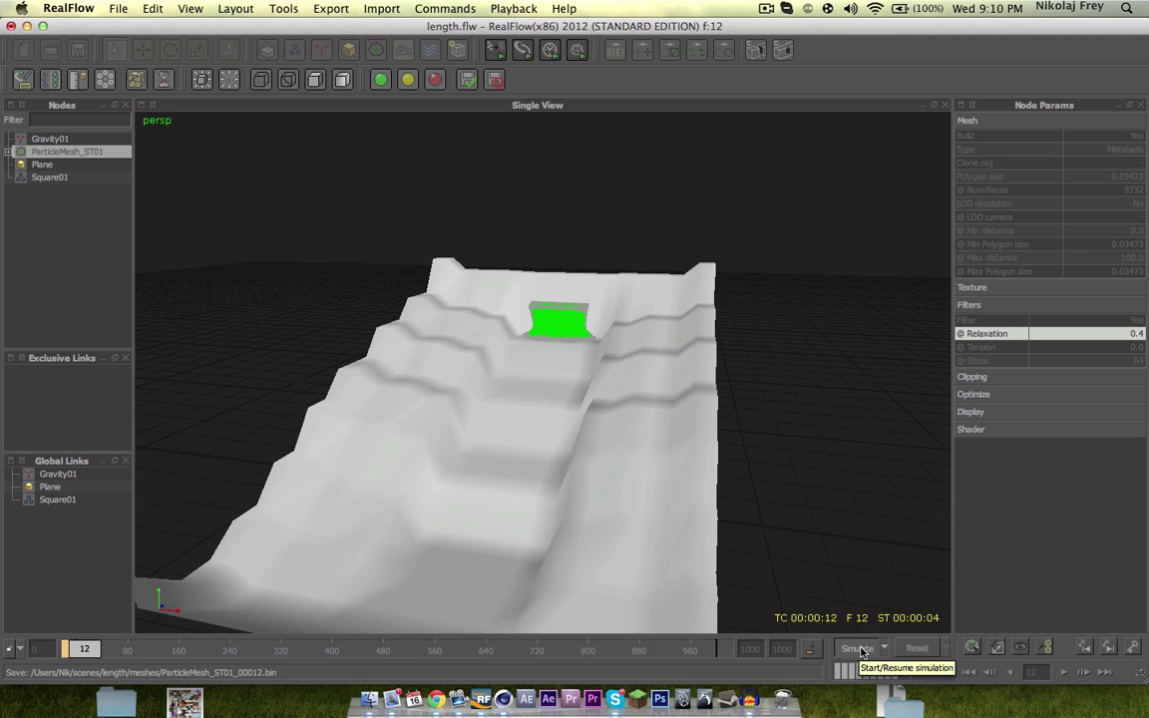
click(858, 649)
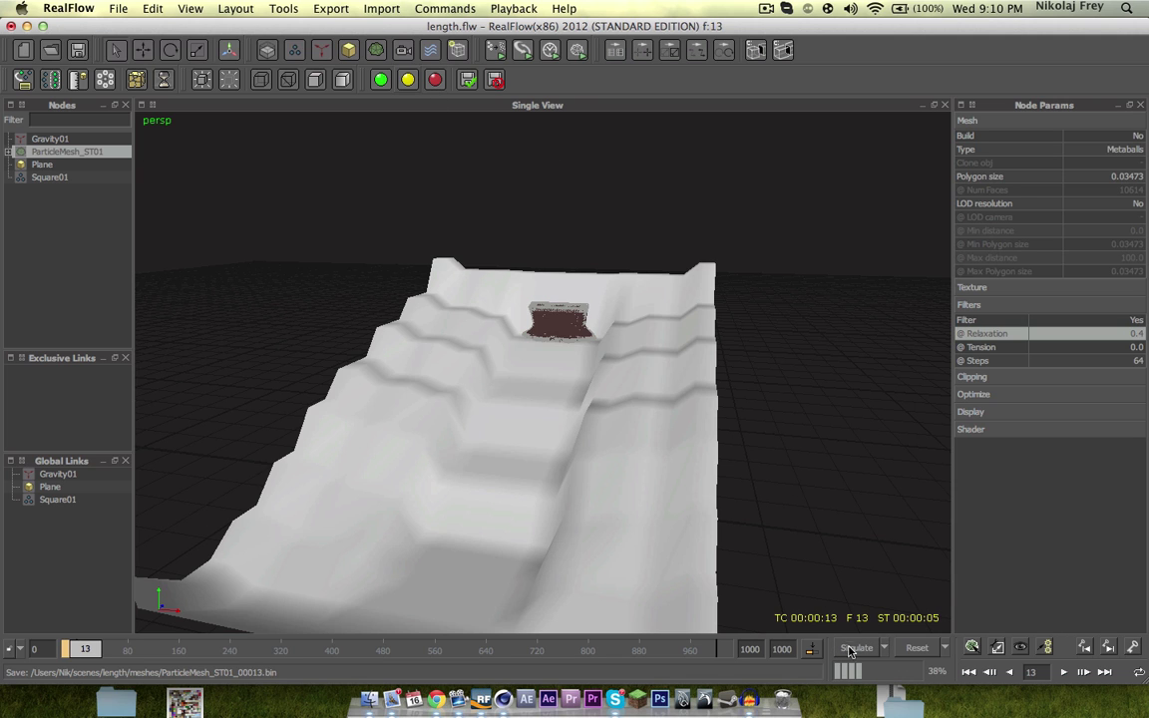
Resume the simulation with mesh building off, select the square emitter, and show the terrain as wireframe.
click(850, 651)
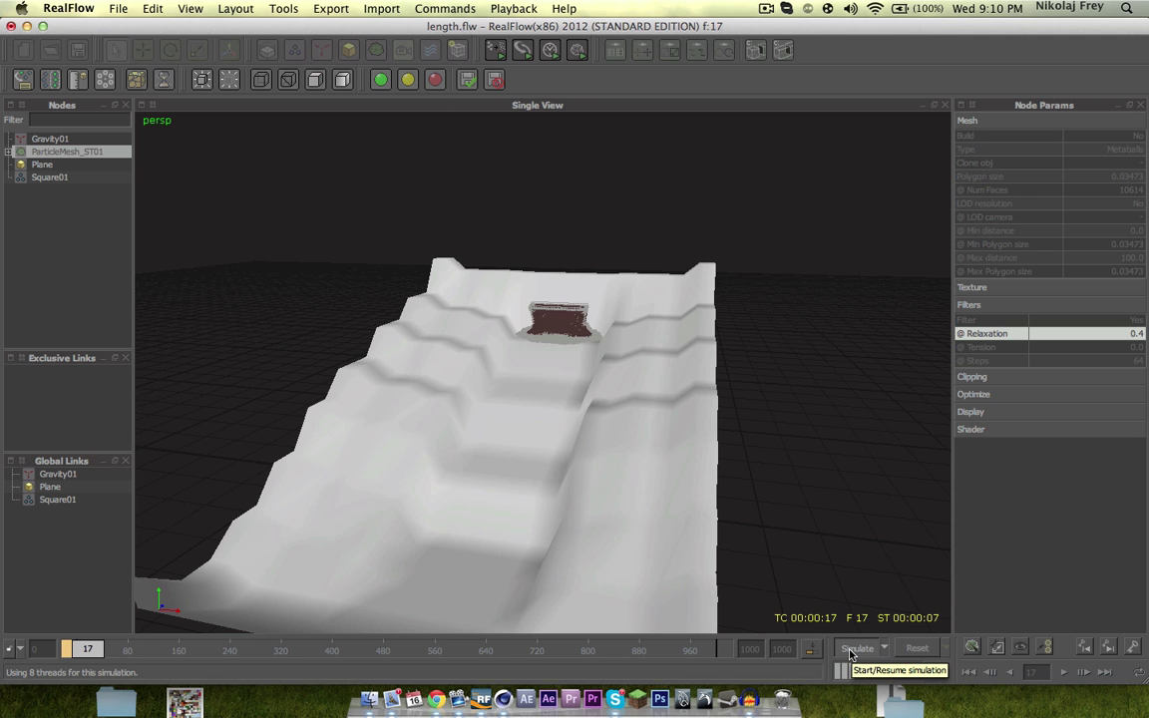
click(50, 177)
alt+drag(584, 377, 538, 396)
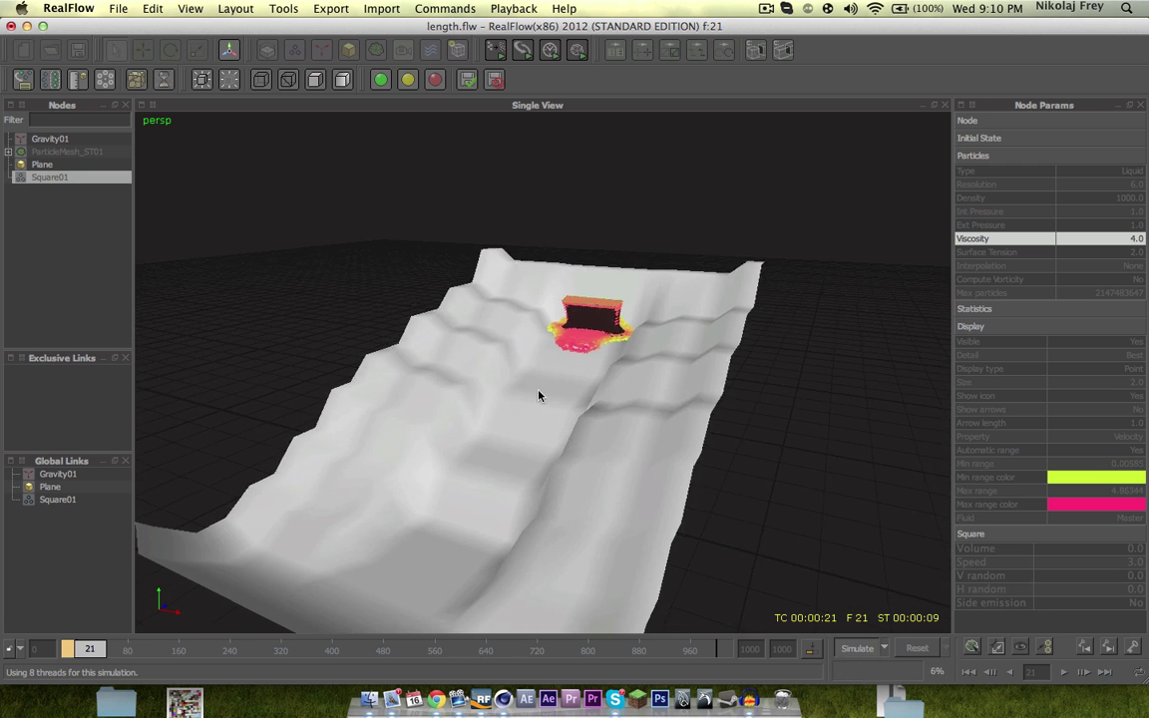
alt+right_drag(539, 396, 578, 369)
alt+drag(577, 369, 552, 380)
key(8)
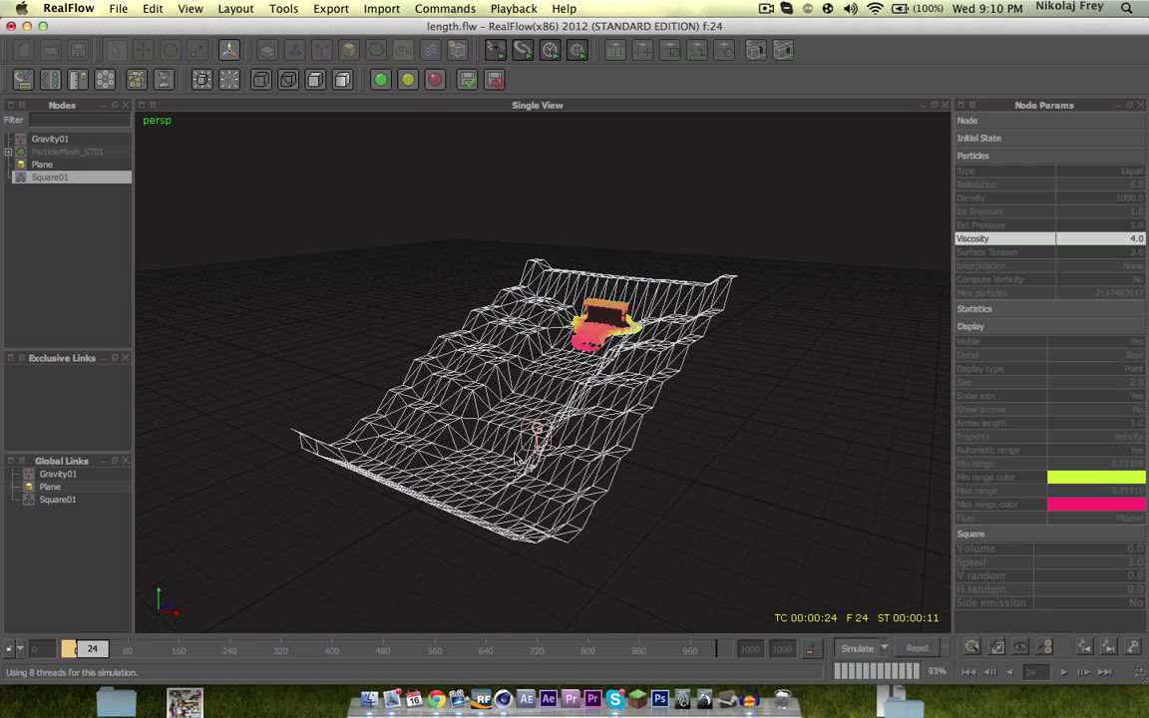
Watch the particles flow down the wireframe terrain from several angles and stop the simulation at frame 57.
alt+drag(515, 453, 528, 445)
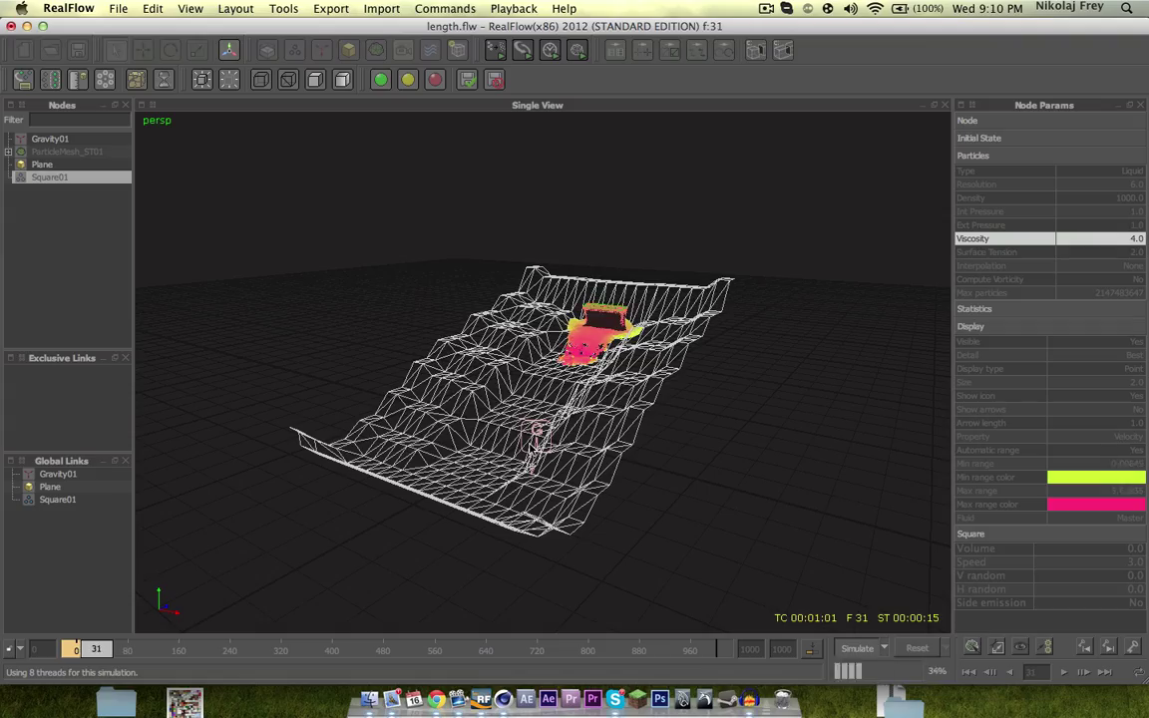
alt+right_drag(563, 376, 606, 323)
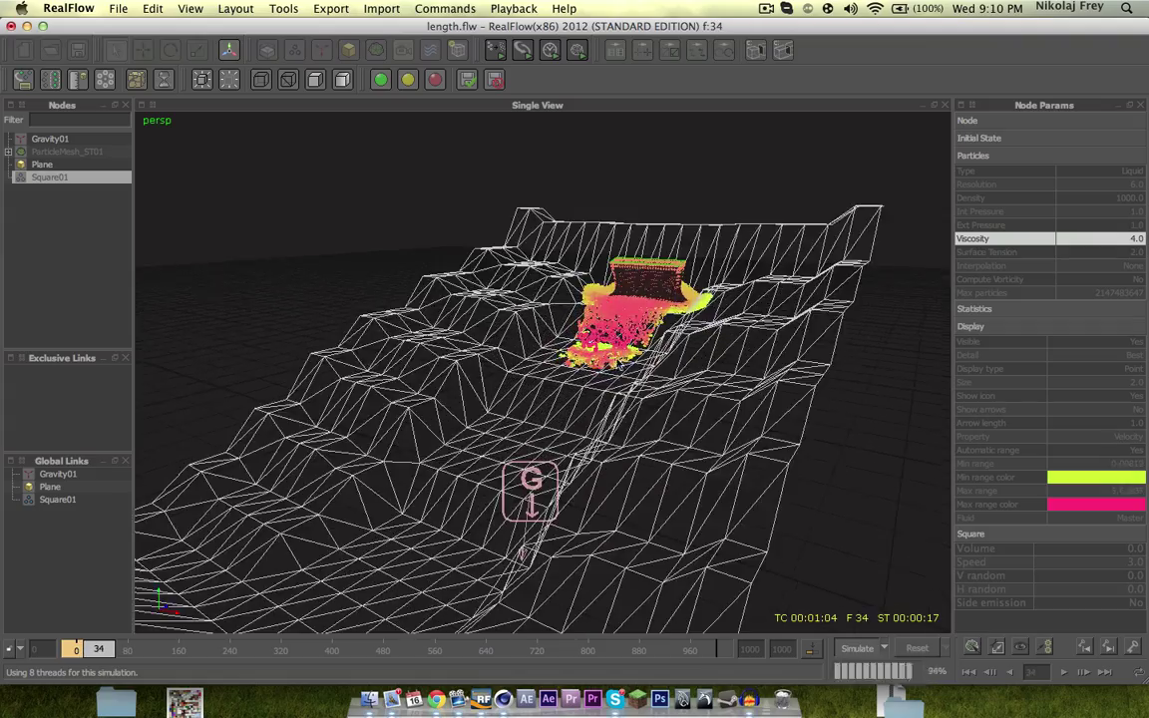
alt+drag(620, 364, 583, 353)
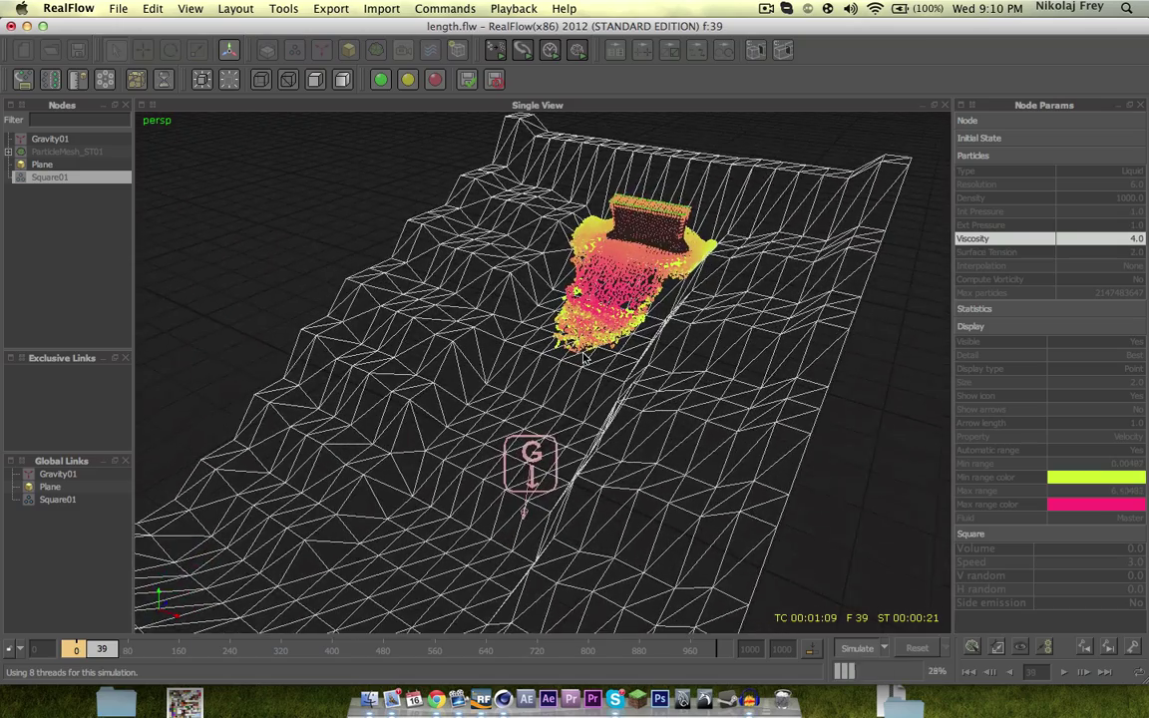
alt+right_drag(583, 353, 632, 270)
alt+middle_drag(632, 270, 444, 462)
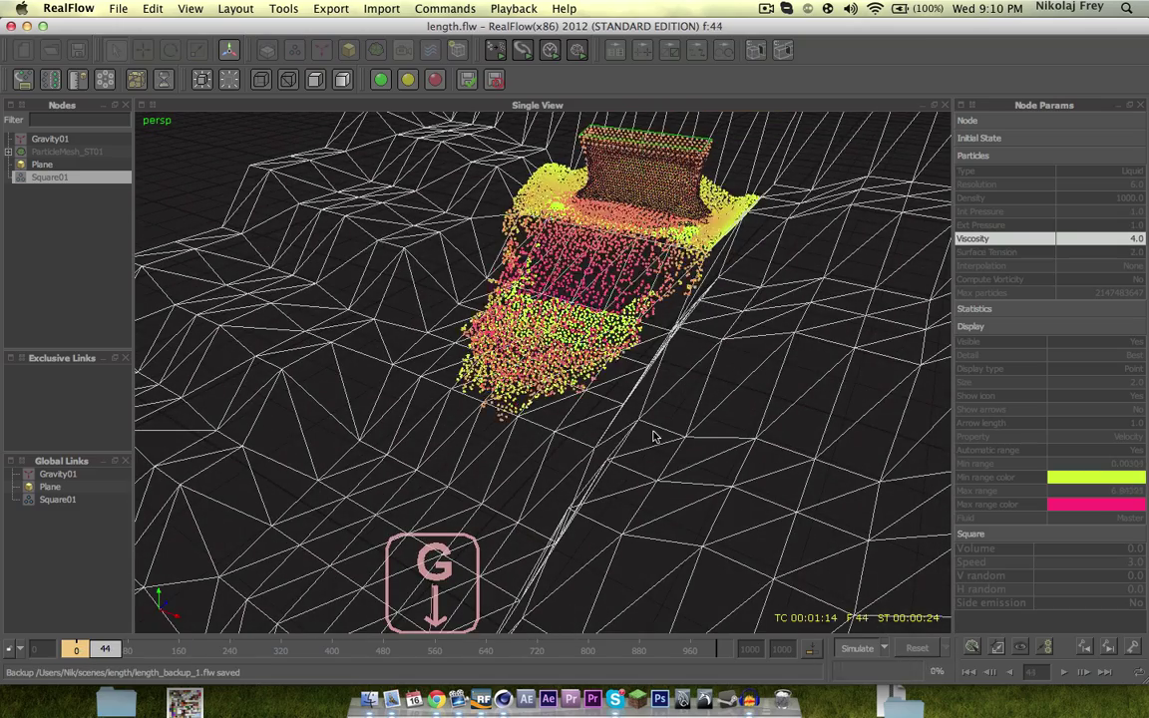
scroll(598, 429, down, 3)
alt+right_drag(705, 527, 598, 529)
alt+middle_drag(598, 528, 672, 443)
alt+drag(672, 444, 553, 385)
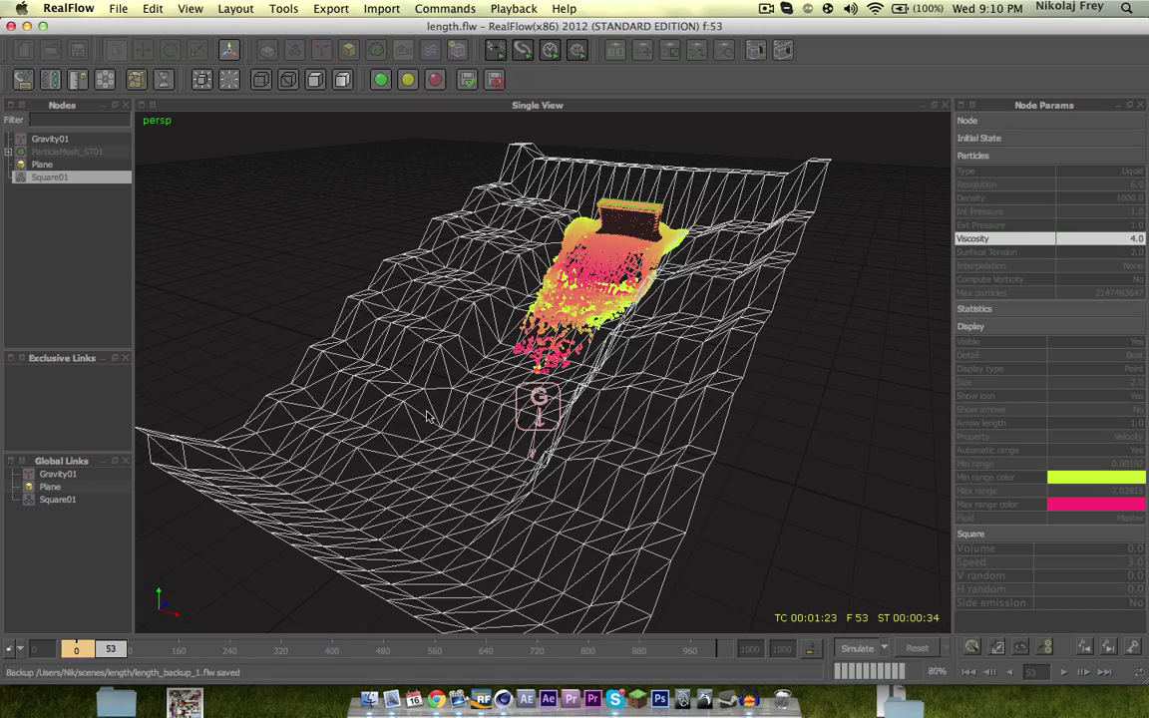
alt+drag(427, 416, 749, 467)
click(852, 642)
scroll(553, 477, down, 3)
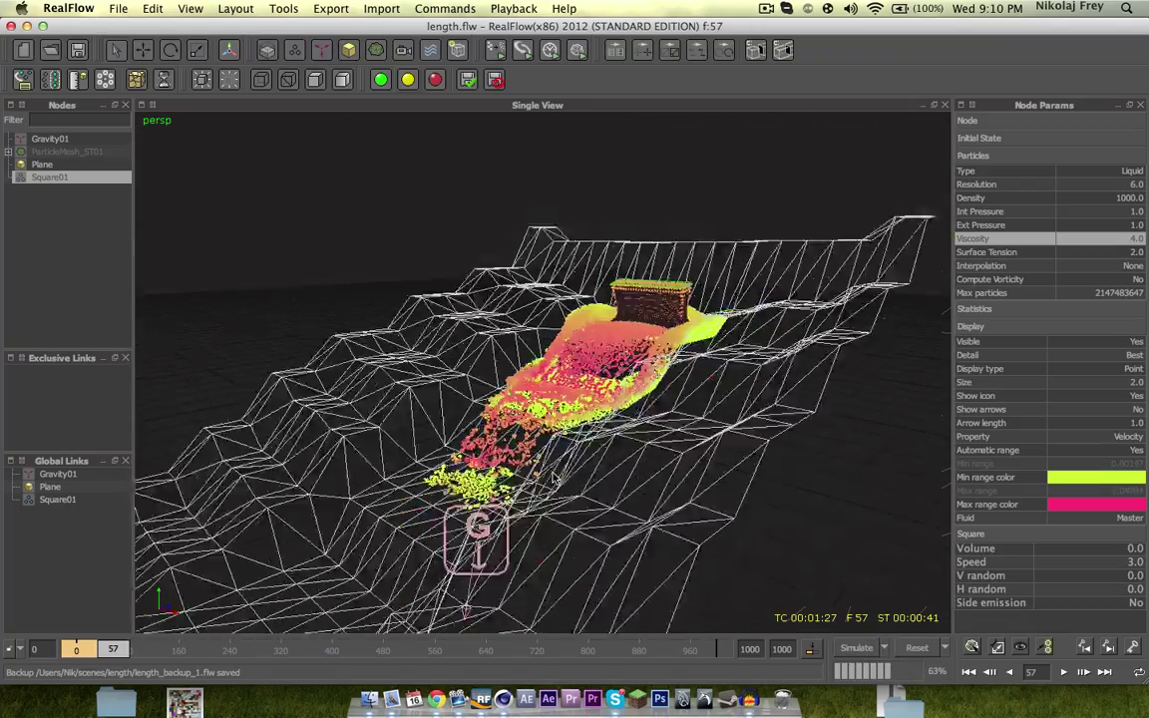
alt+drag(555, 479, 331, 256)
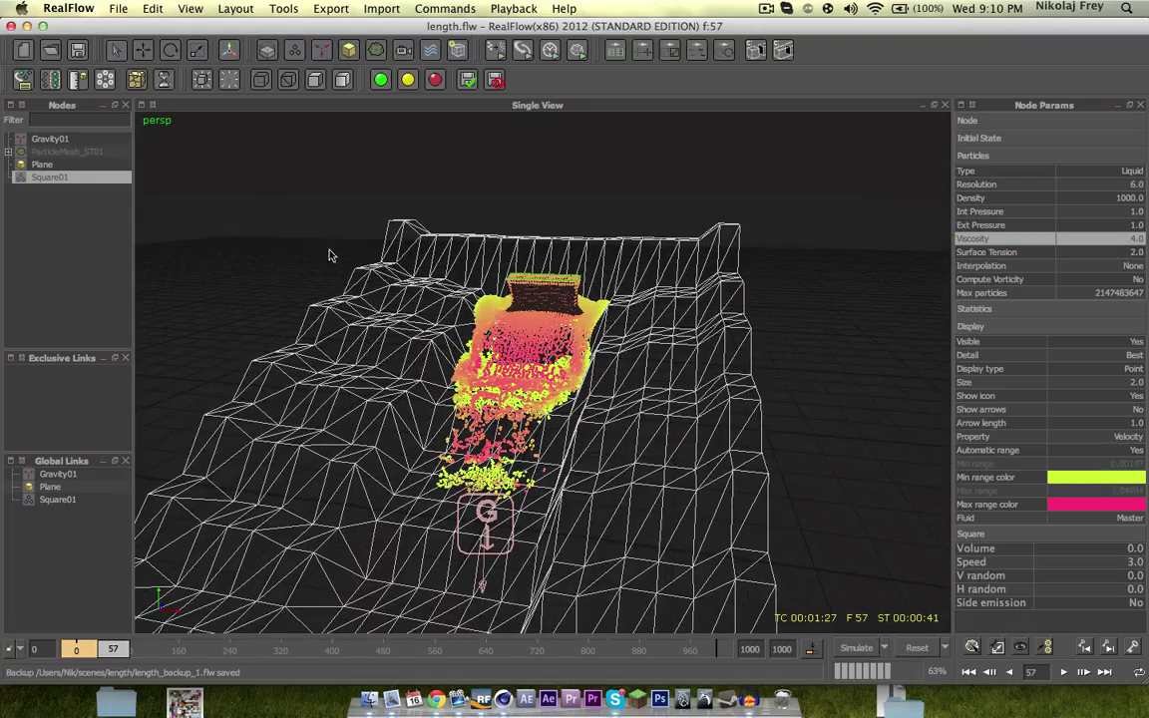
Turn mesh building back on for the particle mesh, build it at frame 57, and examine it up close.
click(60, 151)
click(409, 81)
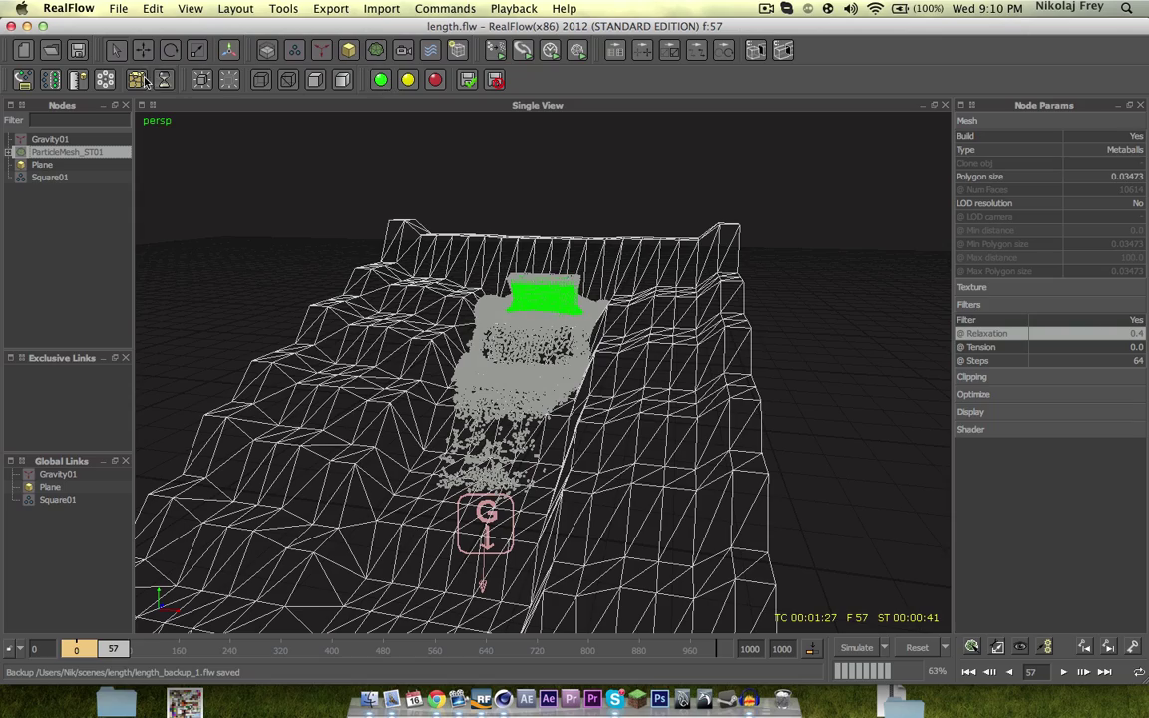
click(973, 646)
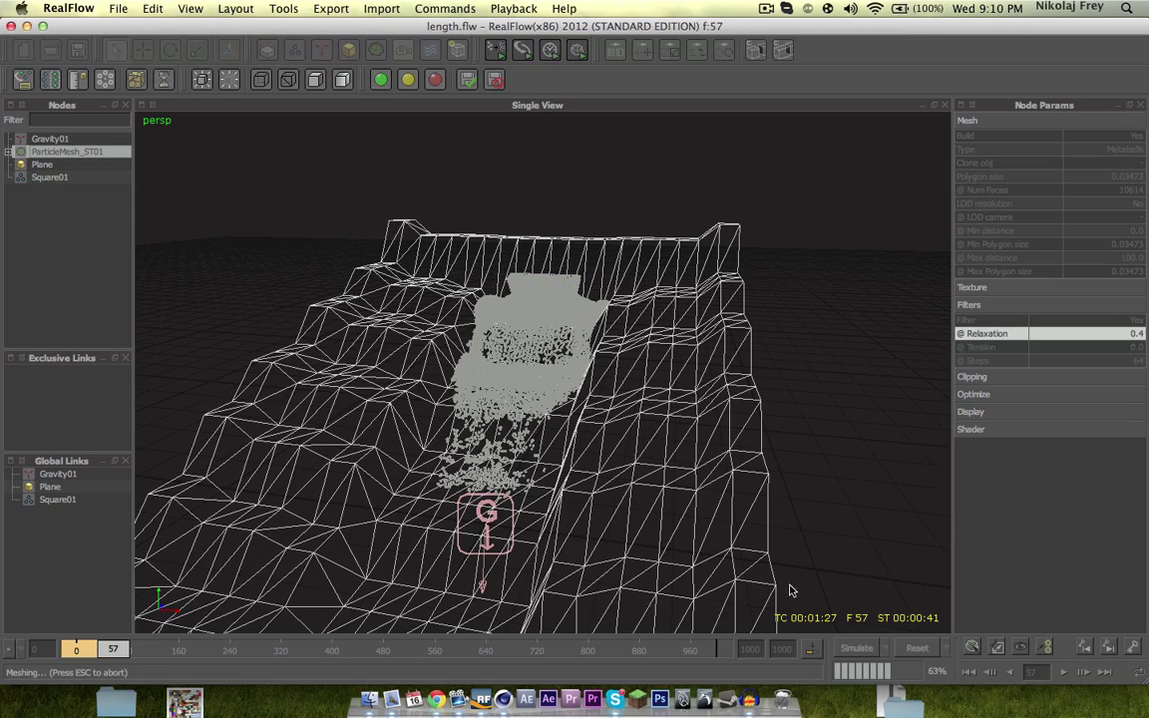
alt+right_drag(497, 348, 495, 445)
scroll(501, 454, up, 5)
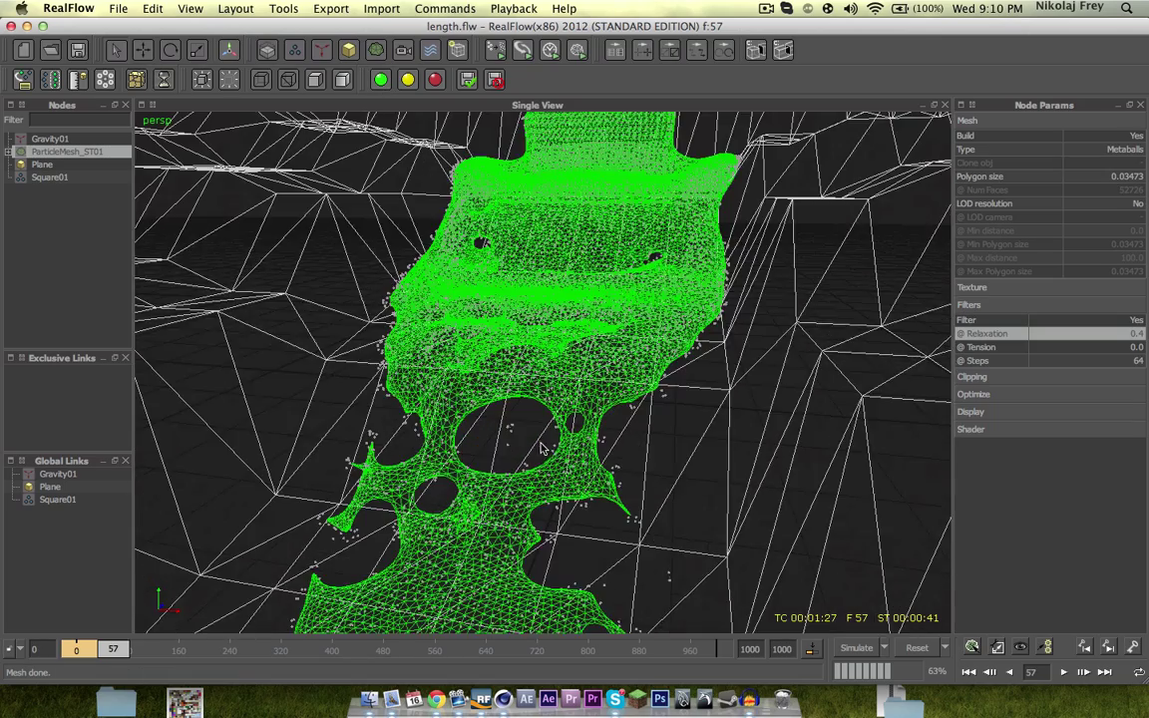
alt+drag(441, 422, 461, 432)
Set the square emitter's resolution to 15 and rebuild the particle mesh.
click(49, 176)
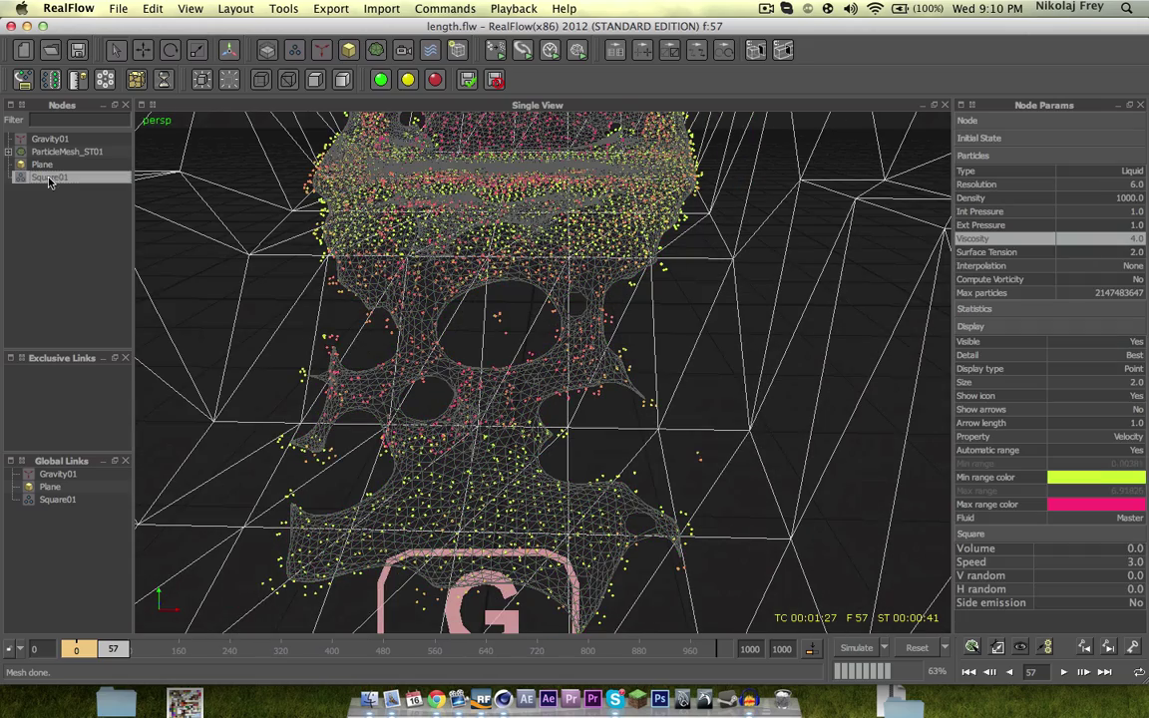
click(1139, 185)
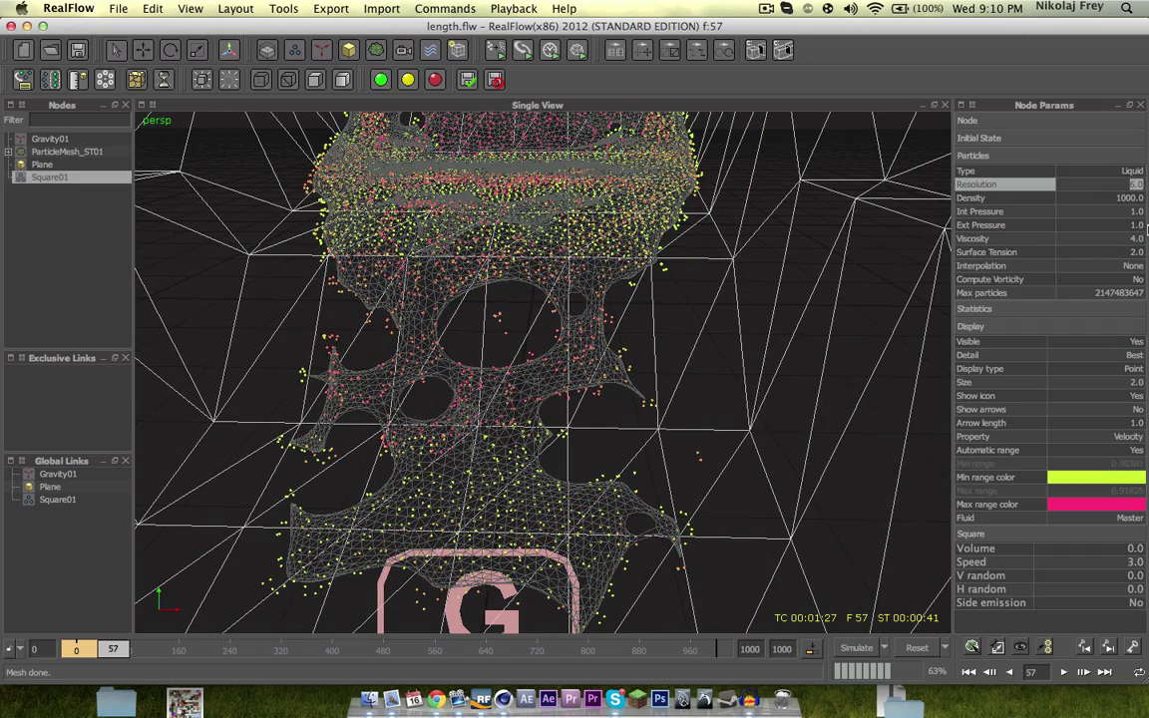
text(15)
key(Return)
click(50, 152)
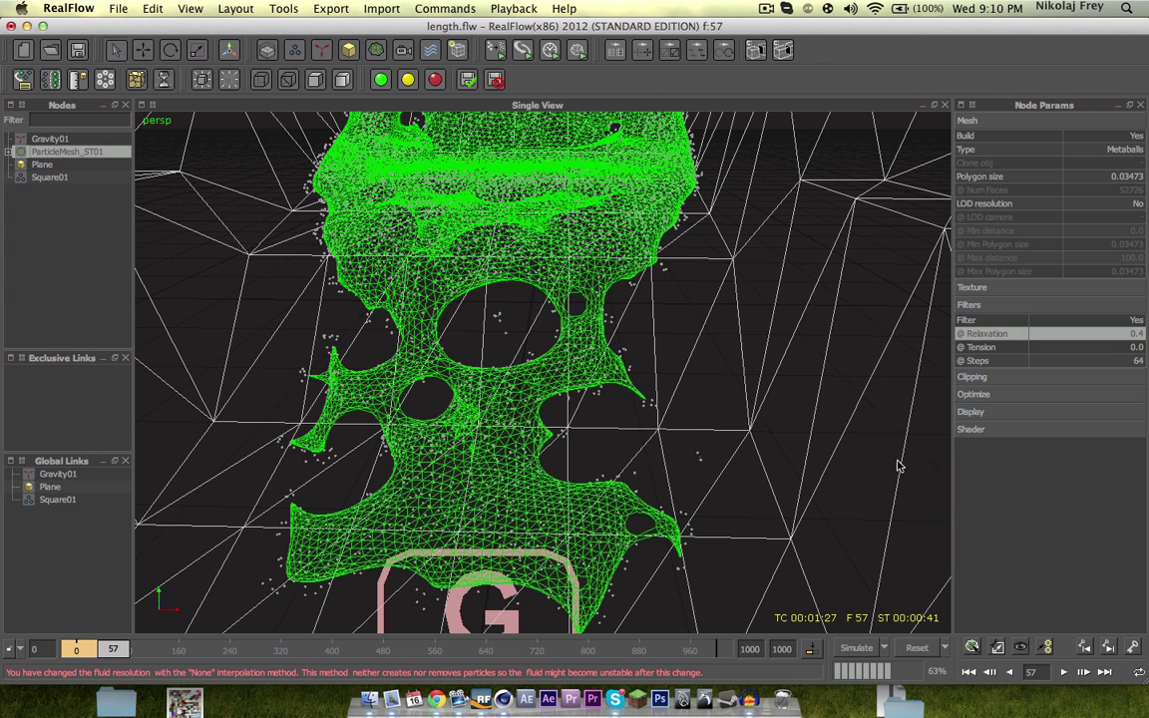
click(972, 648)
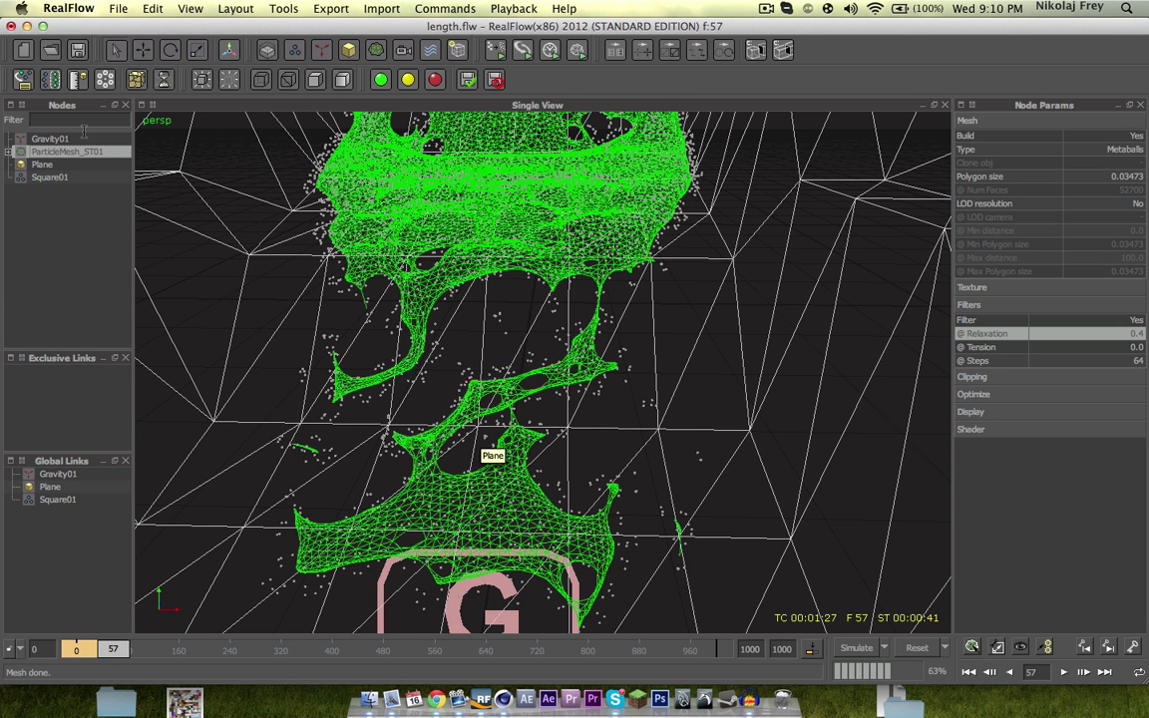
Set the particle mesh's polygon size to 0.015 and rebuild the mesh.
double_click(1140, 177)
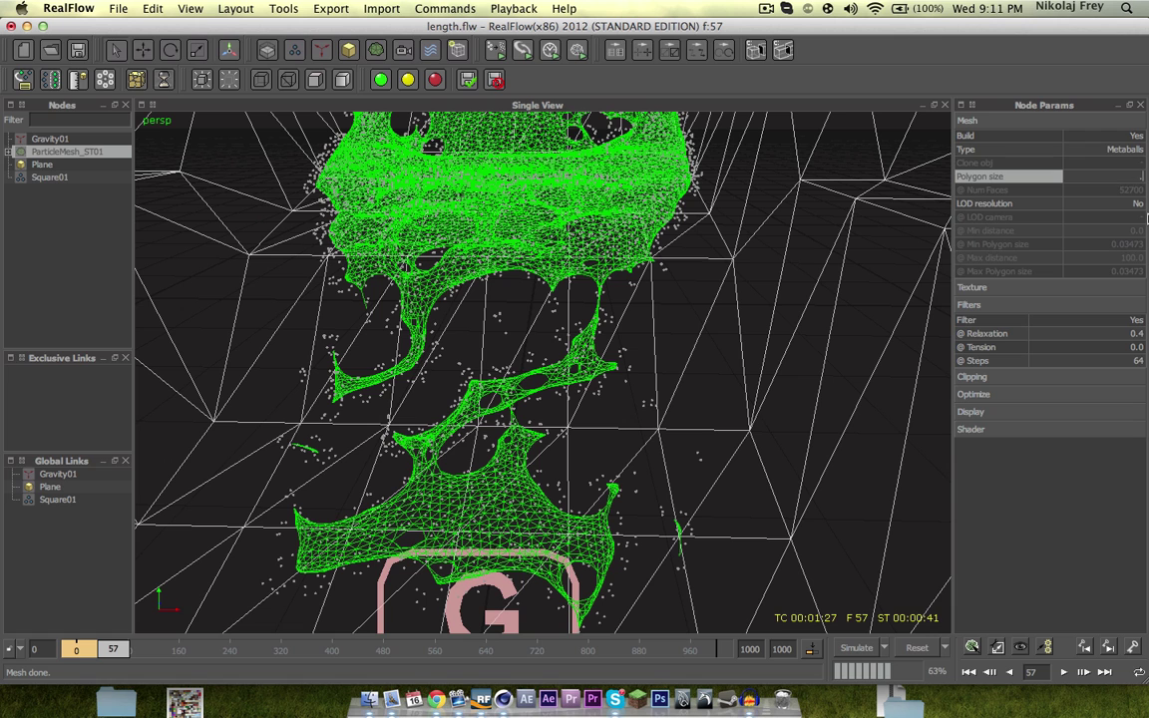
key(Return)
click(970, 648)
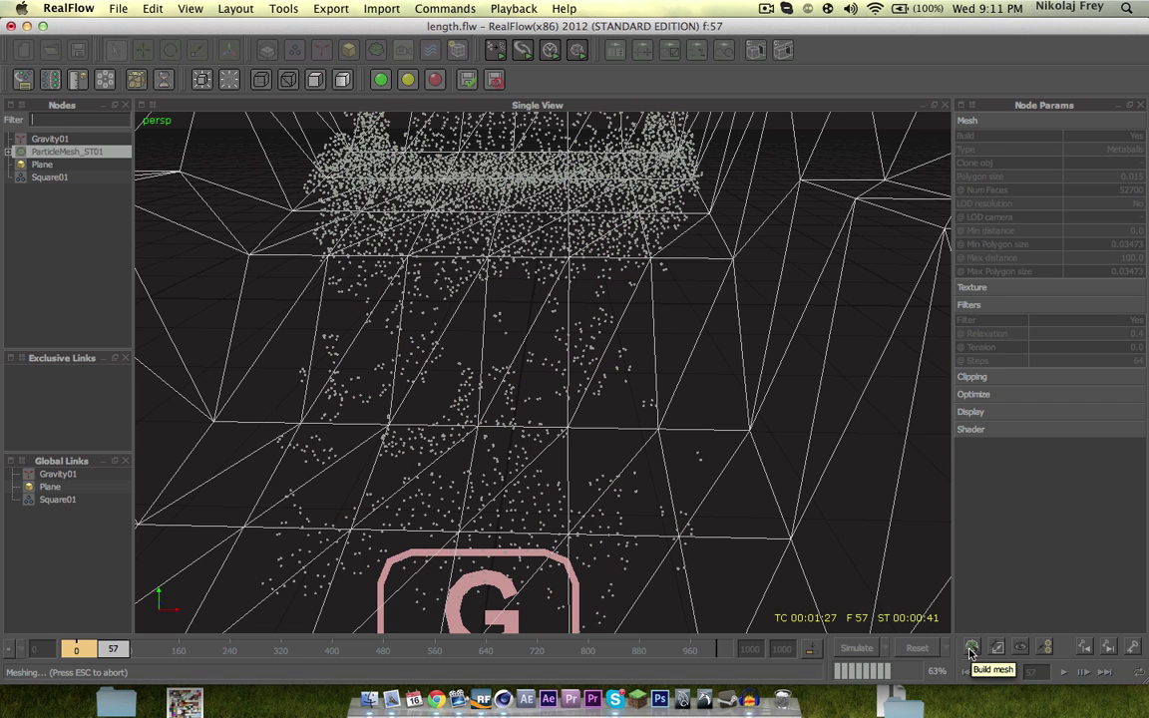
Examine the rebuilt liquid mesh around the emitter and along the thin splashes down the channel.
scroll(489, 425, down, 3)
alt+drag(526, 444, 541, 371)
alt+middle_drag(541, 371, 498, 487)
scroll(538, 392, up, 5)
alt+drag(572, 259, 514, 373)
alt+middle_drag(514, 373, 535, 354)
scroll(531, 434, up, 4)
alt+drag(535, 354, 706, 383)
scroll(591, 235, down, 4)
scroll(596, 322, down, 5)
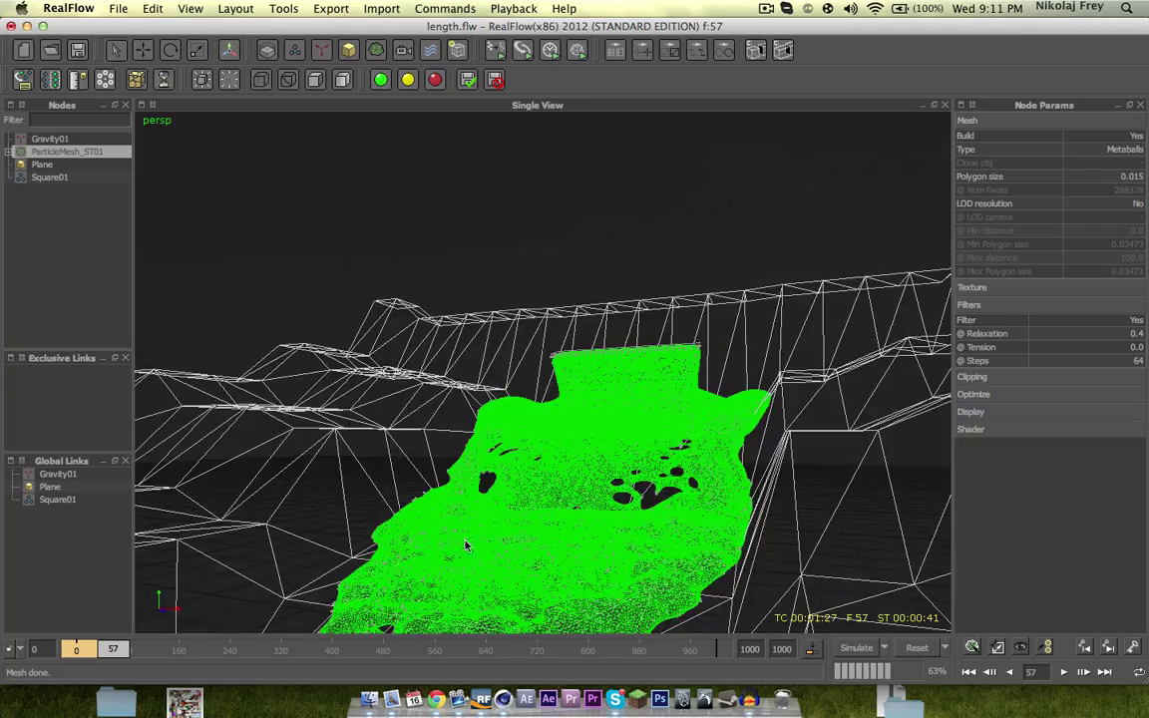
alt+drag(465, 545, 420, 351)
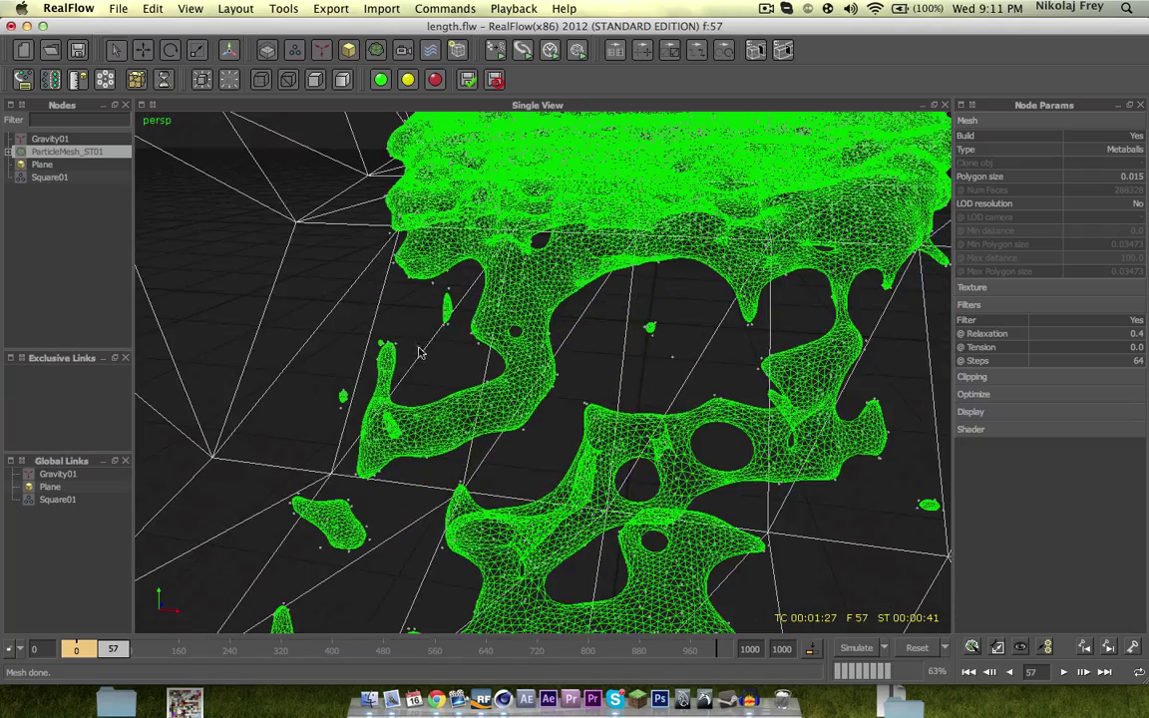
alt+drag(735, 389, 585, 295)
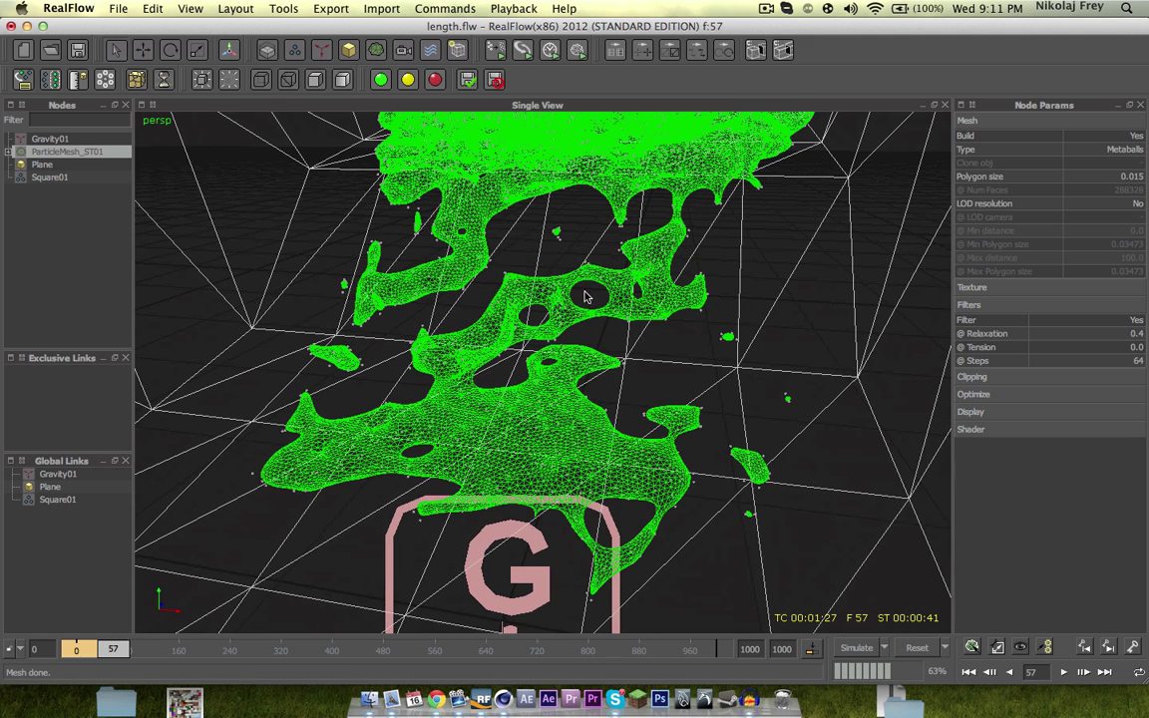
Set the particle mesh's polygon size to 0.008 and rebuild the mesh.
double_click(1142, 179)
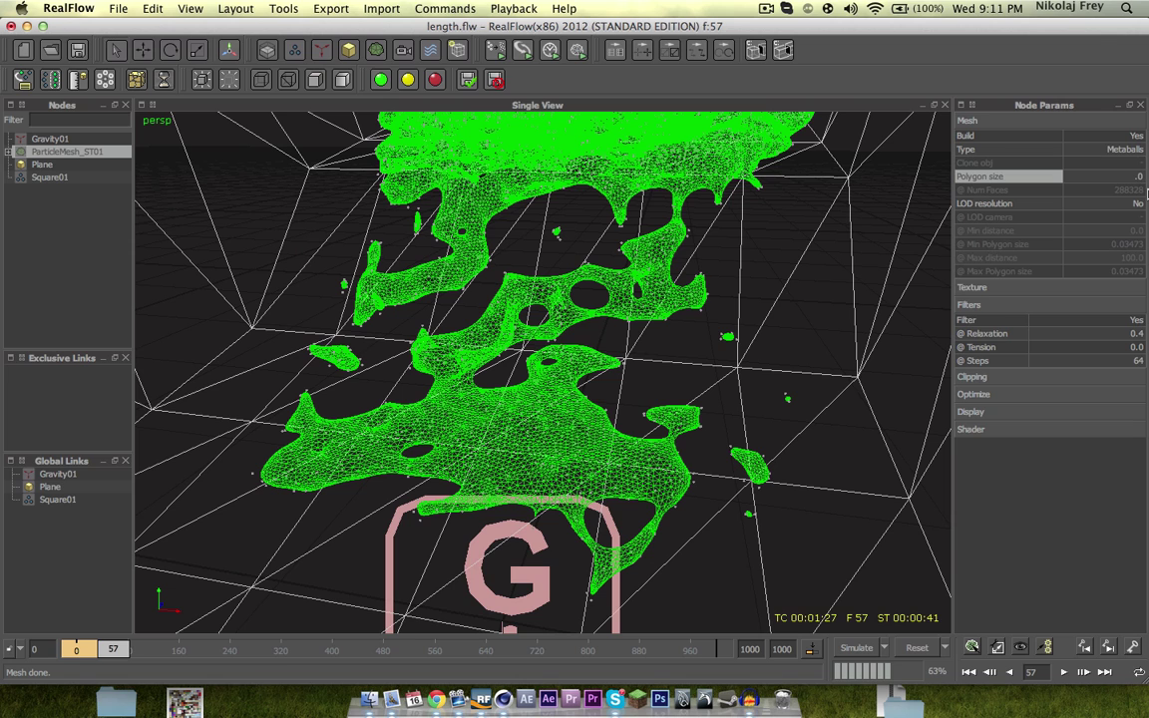
key(Return)
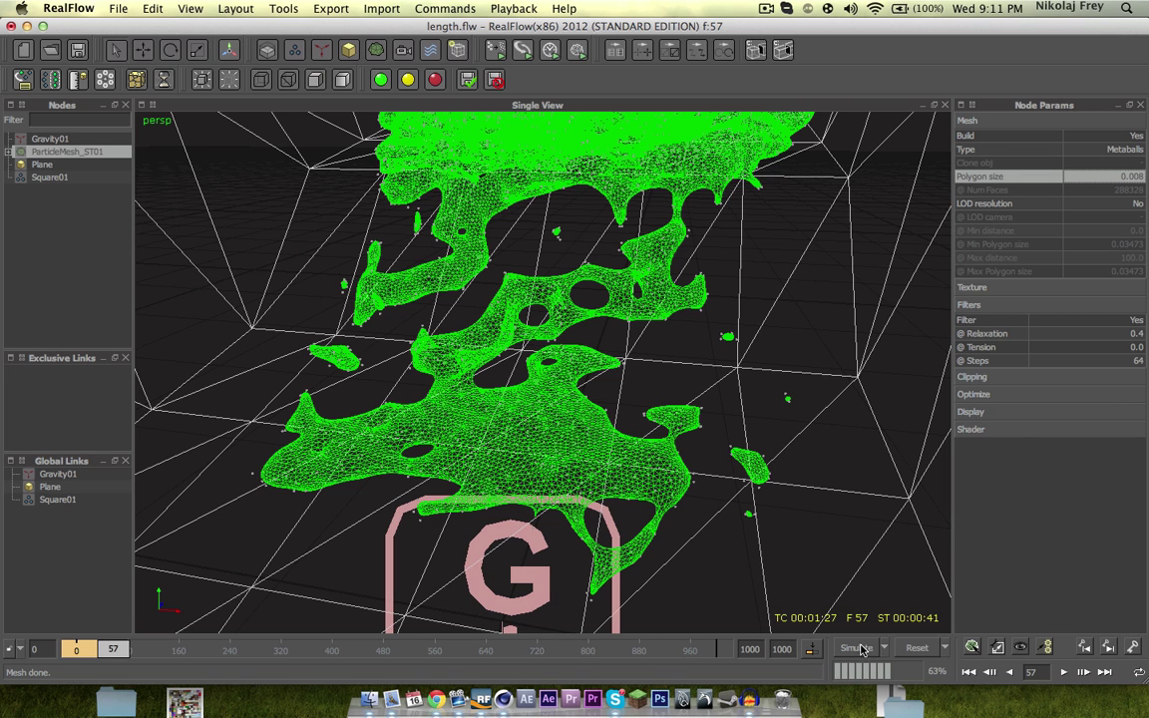
click(972, 647)
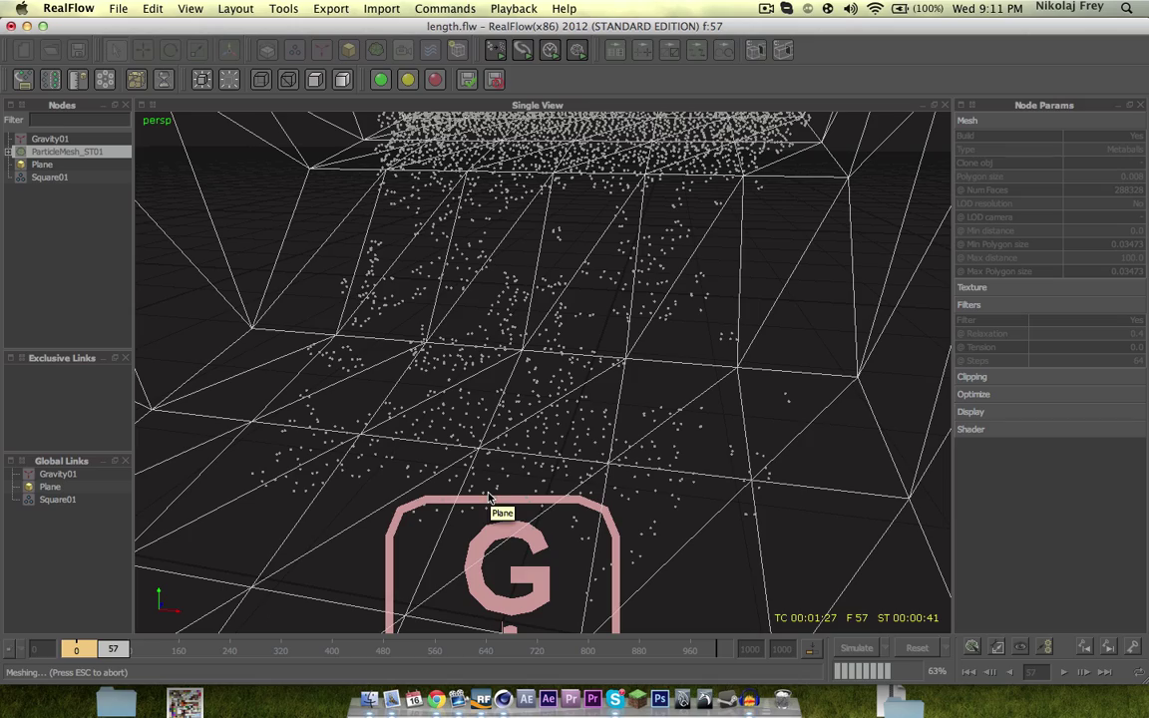
Examine the finer liquid mesh's detail, from its lower splashes out to the whole terrain channel.
alt+drag(517, 382, 506, 335)
scroll(527, 396, down, 3)
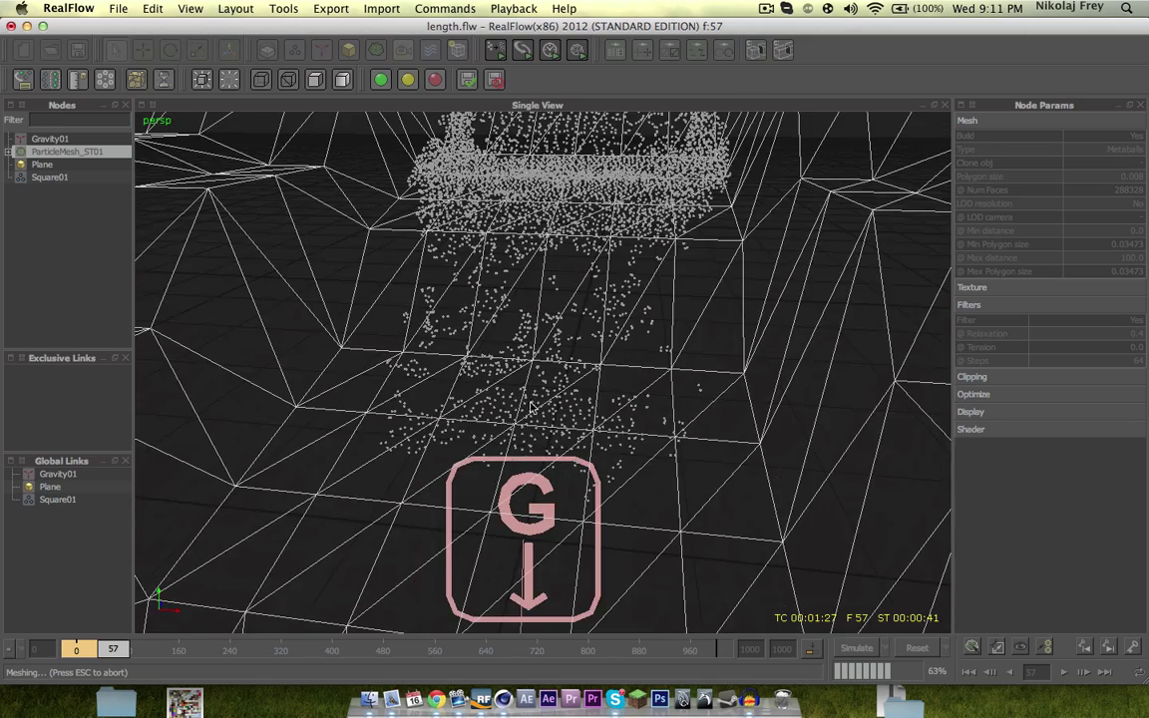
alt+drag(535, 406, 489, 427)
scroll(498, 387, up, 4)
scroll(469, 485, down, 3)
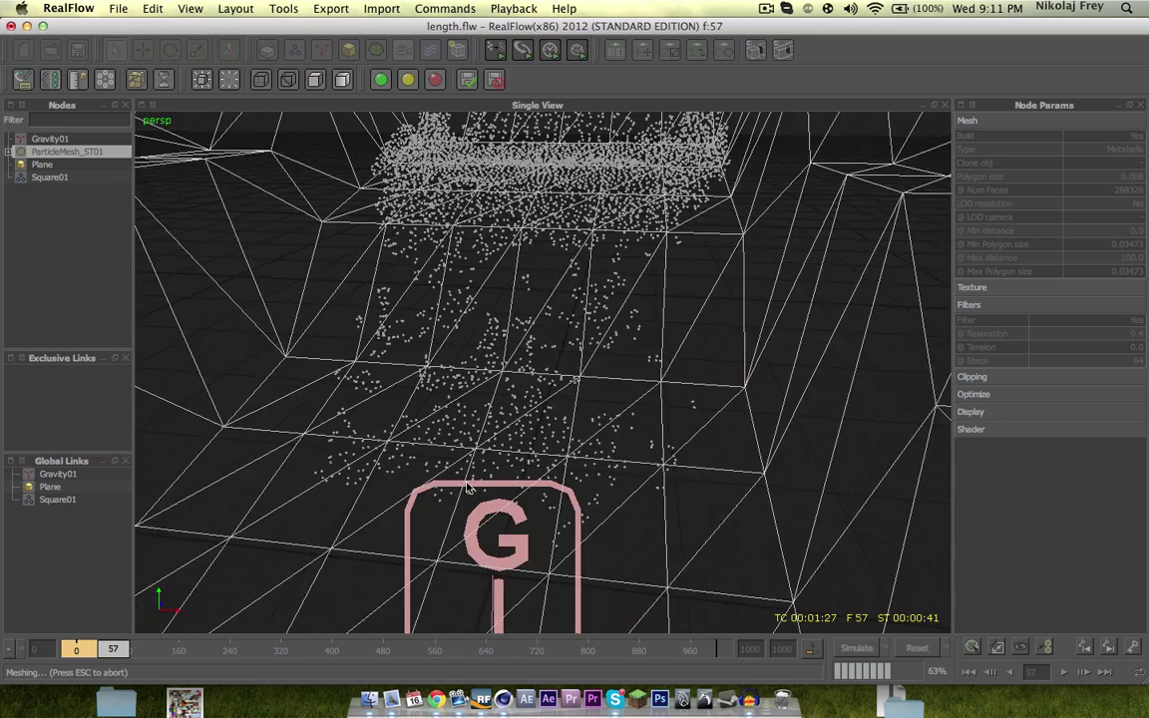
alt+middle_drag(468, 485, 520, 439)
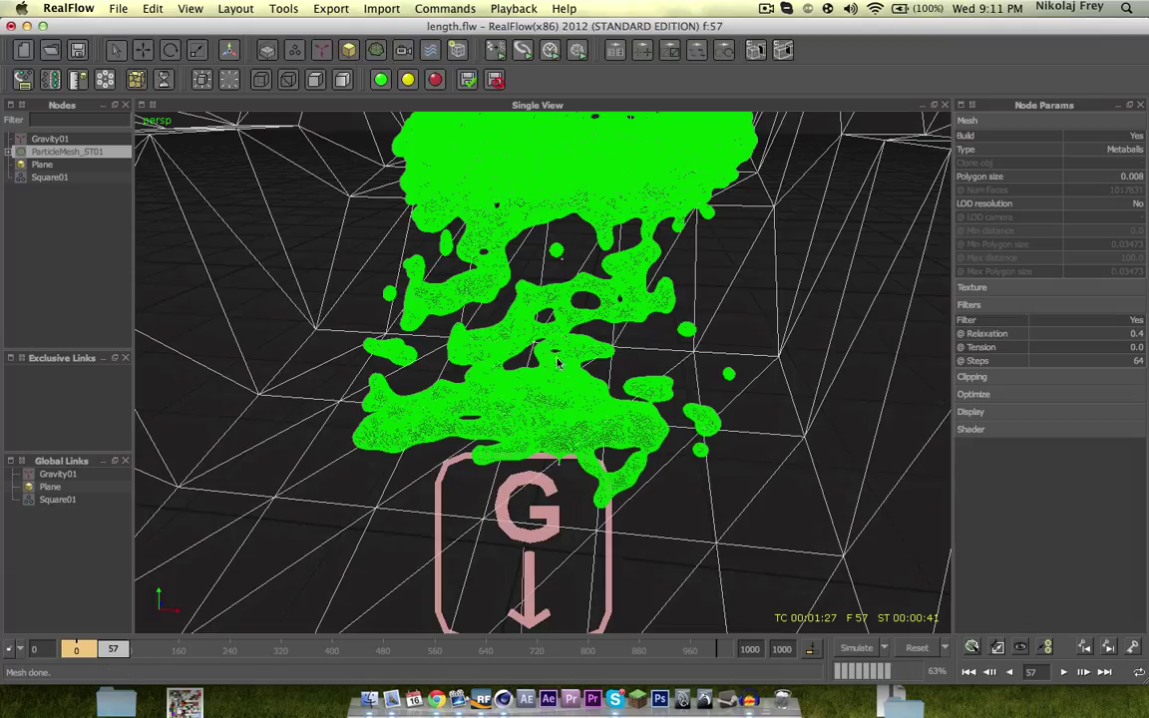
scroll(544, 292, up, 5)
alt+middle_drag(543, 293, 512, 369)
scroll(512, 384, down, 3)
alt+drag(513, 408, 608, 446)
Review the plane's particle fluid interaction settings and the list of available daemons.
click(50, 168)
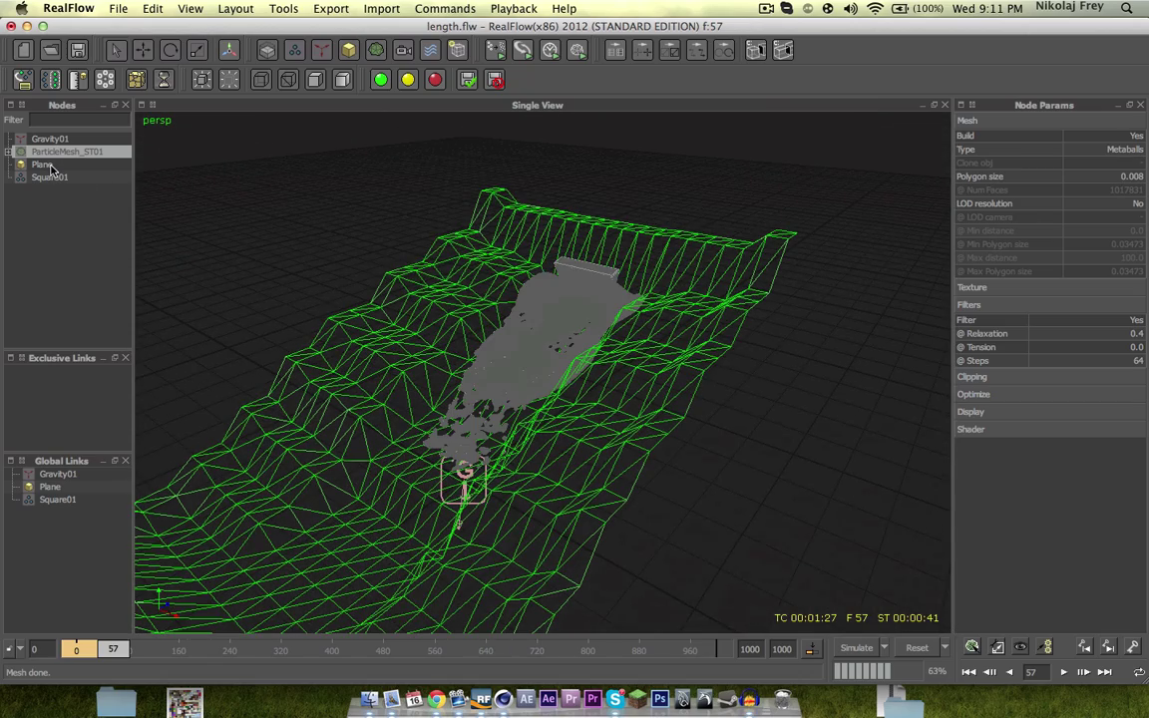
click(50, 165)
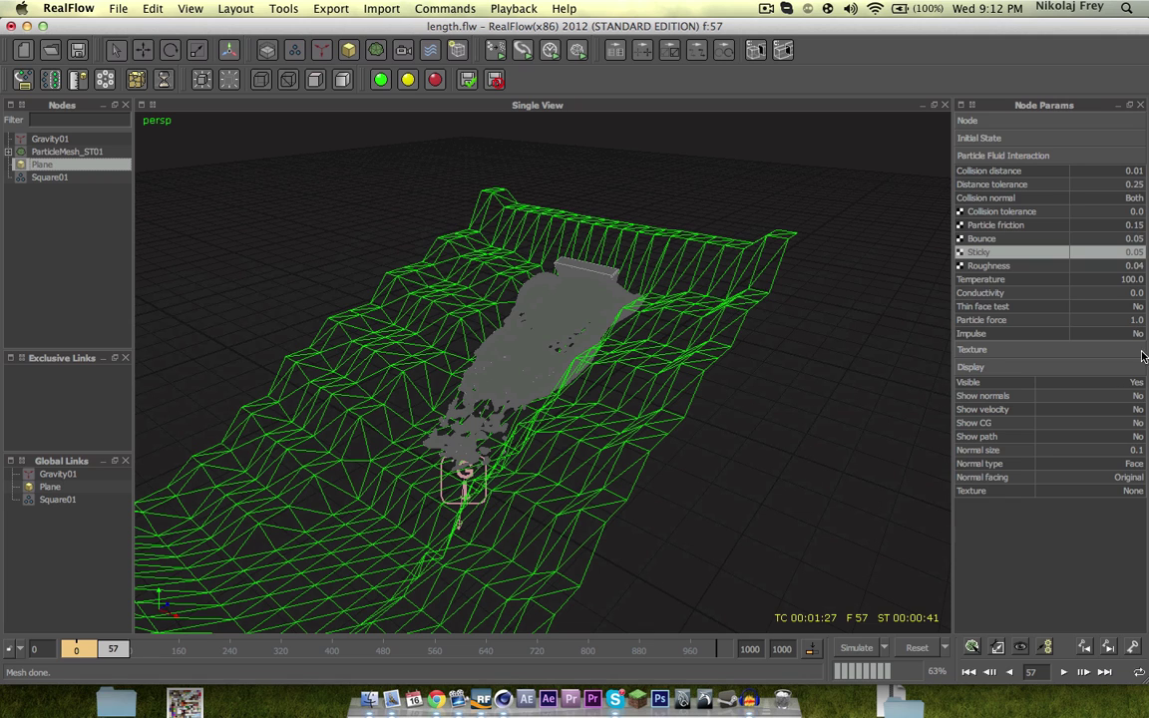
click(321, 50)
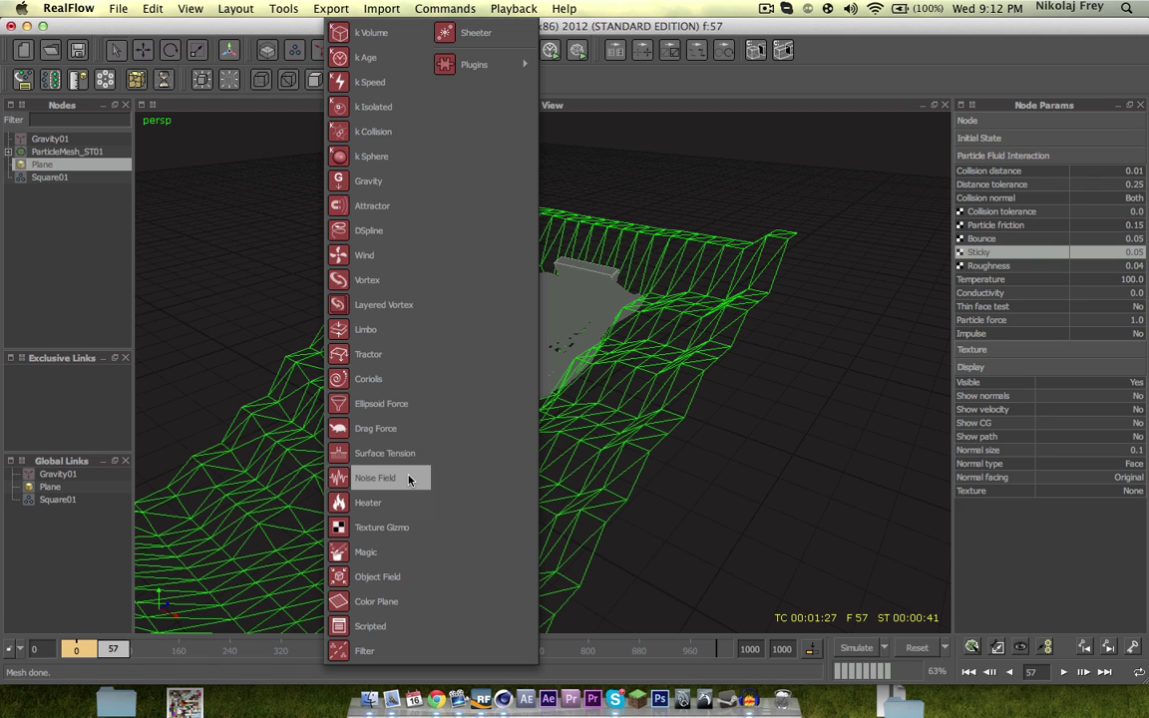
click(766, 8)
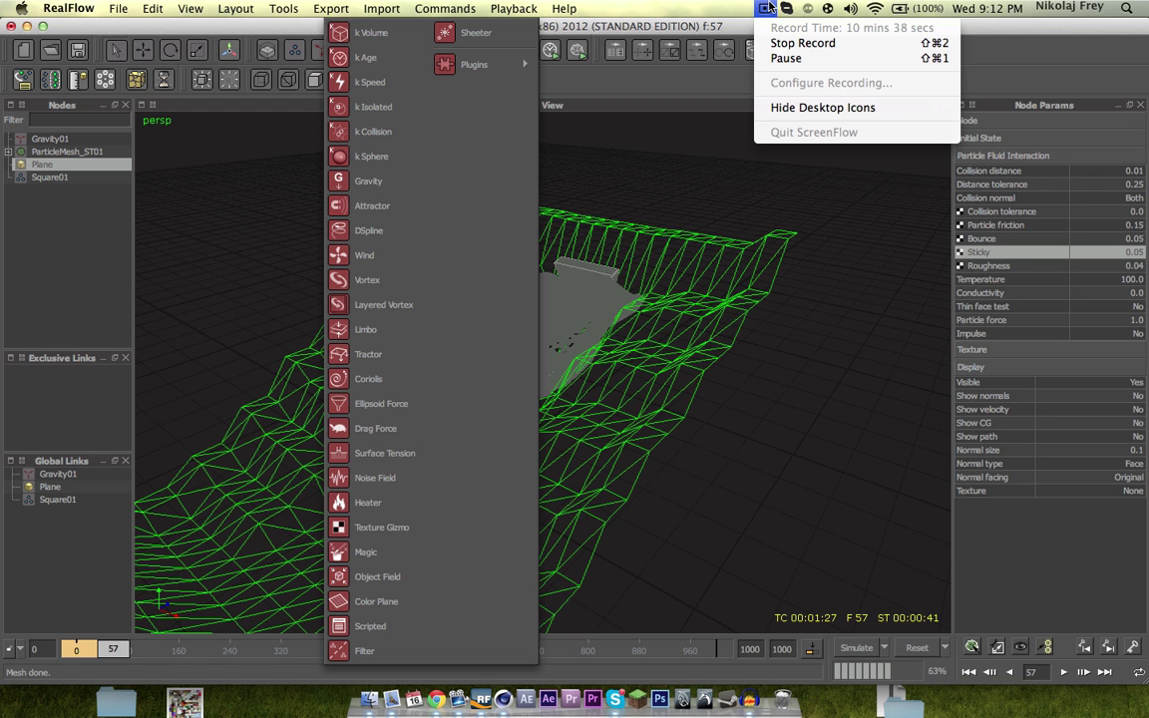
click(741, 20)
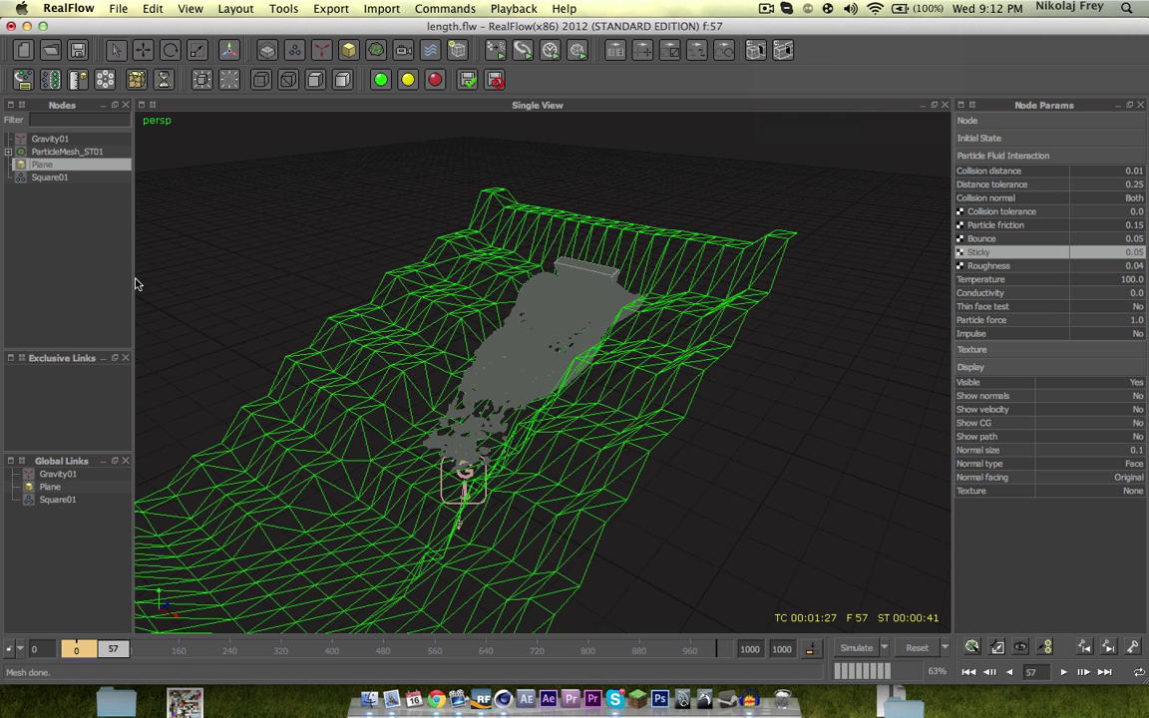
click(465, 469)
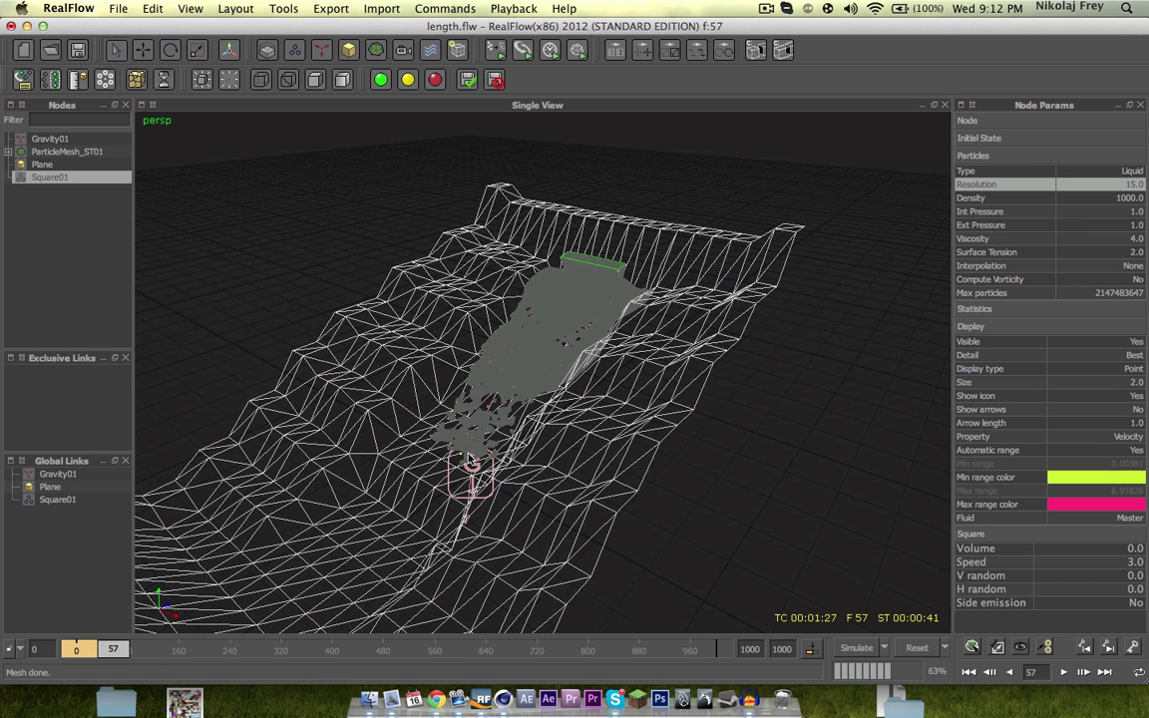